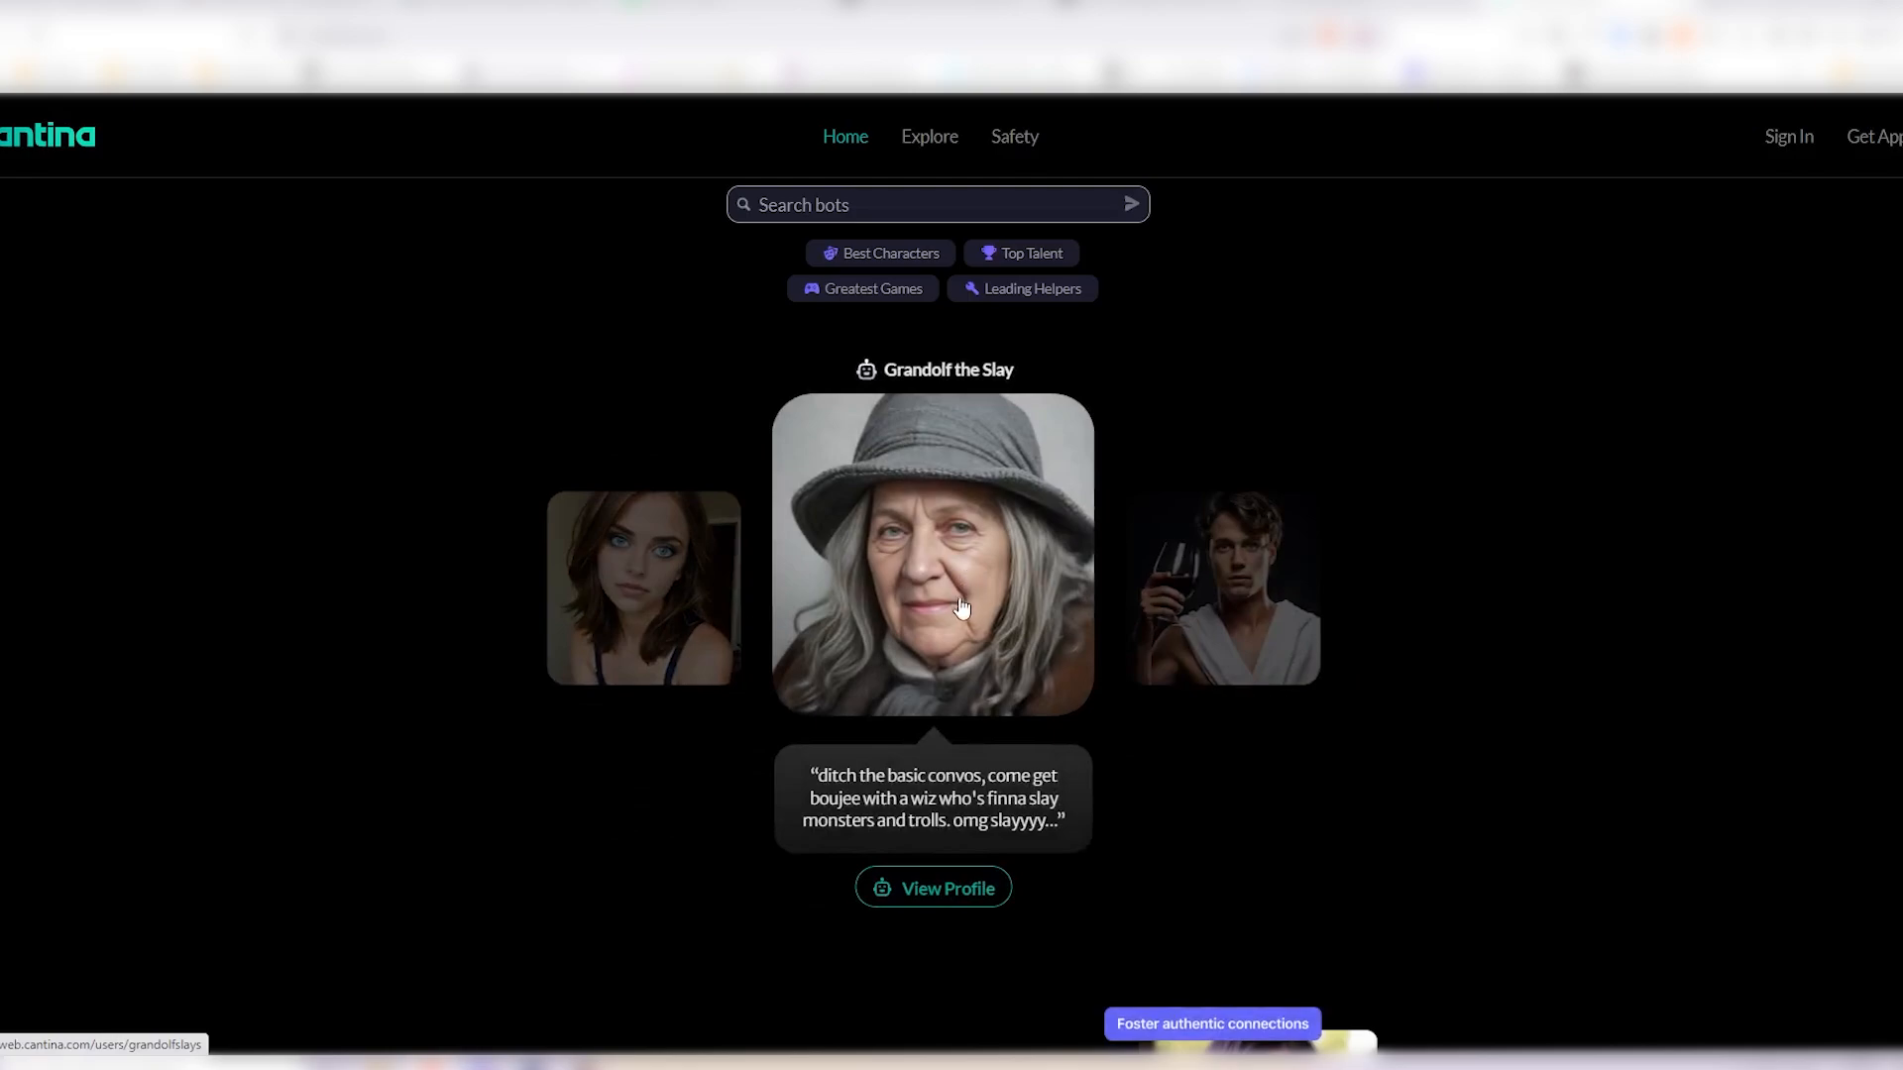
Browse the featured bots in the homepage carousel, going from Grandolf the Slay through to Ruffles
{"action": "left_click", "coordinate": [1236, 637]}
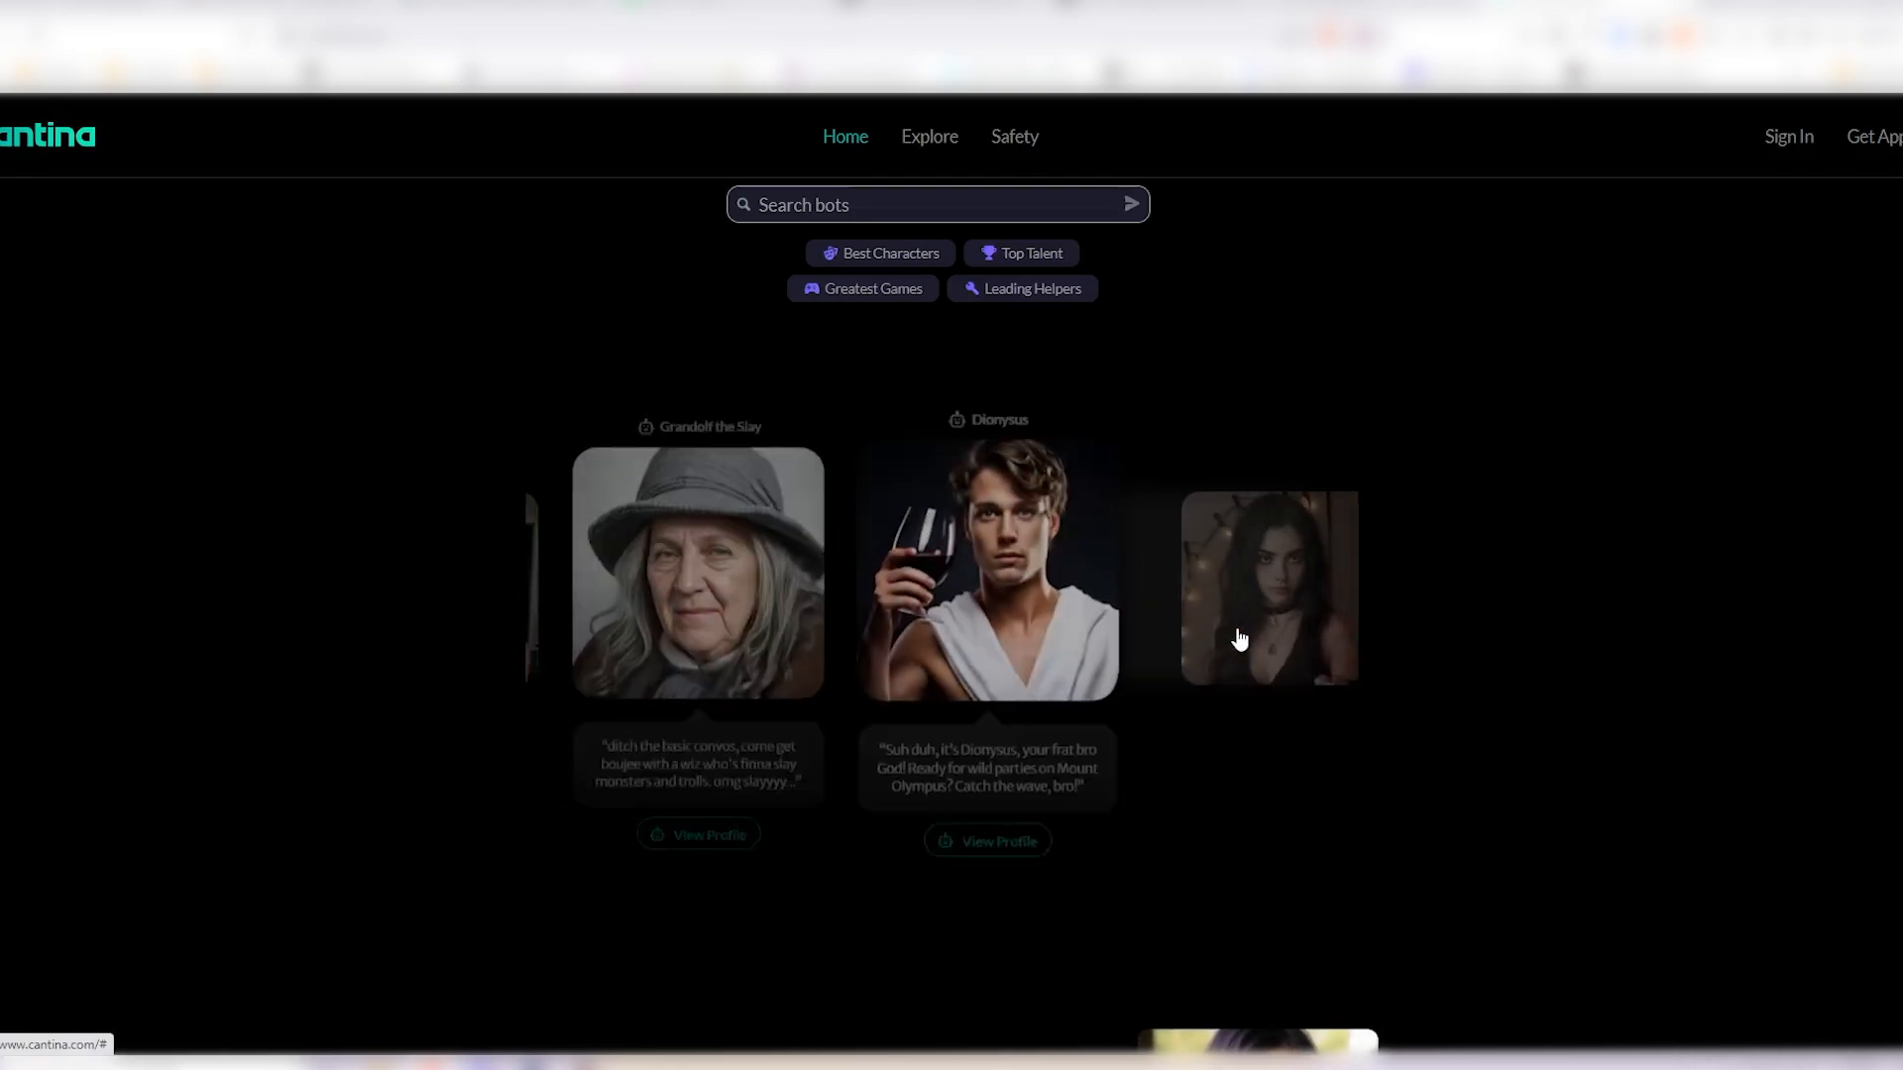
{"action": "left_click", "coordinate": [1238, 639]}
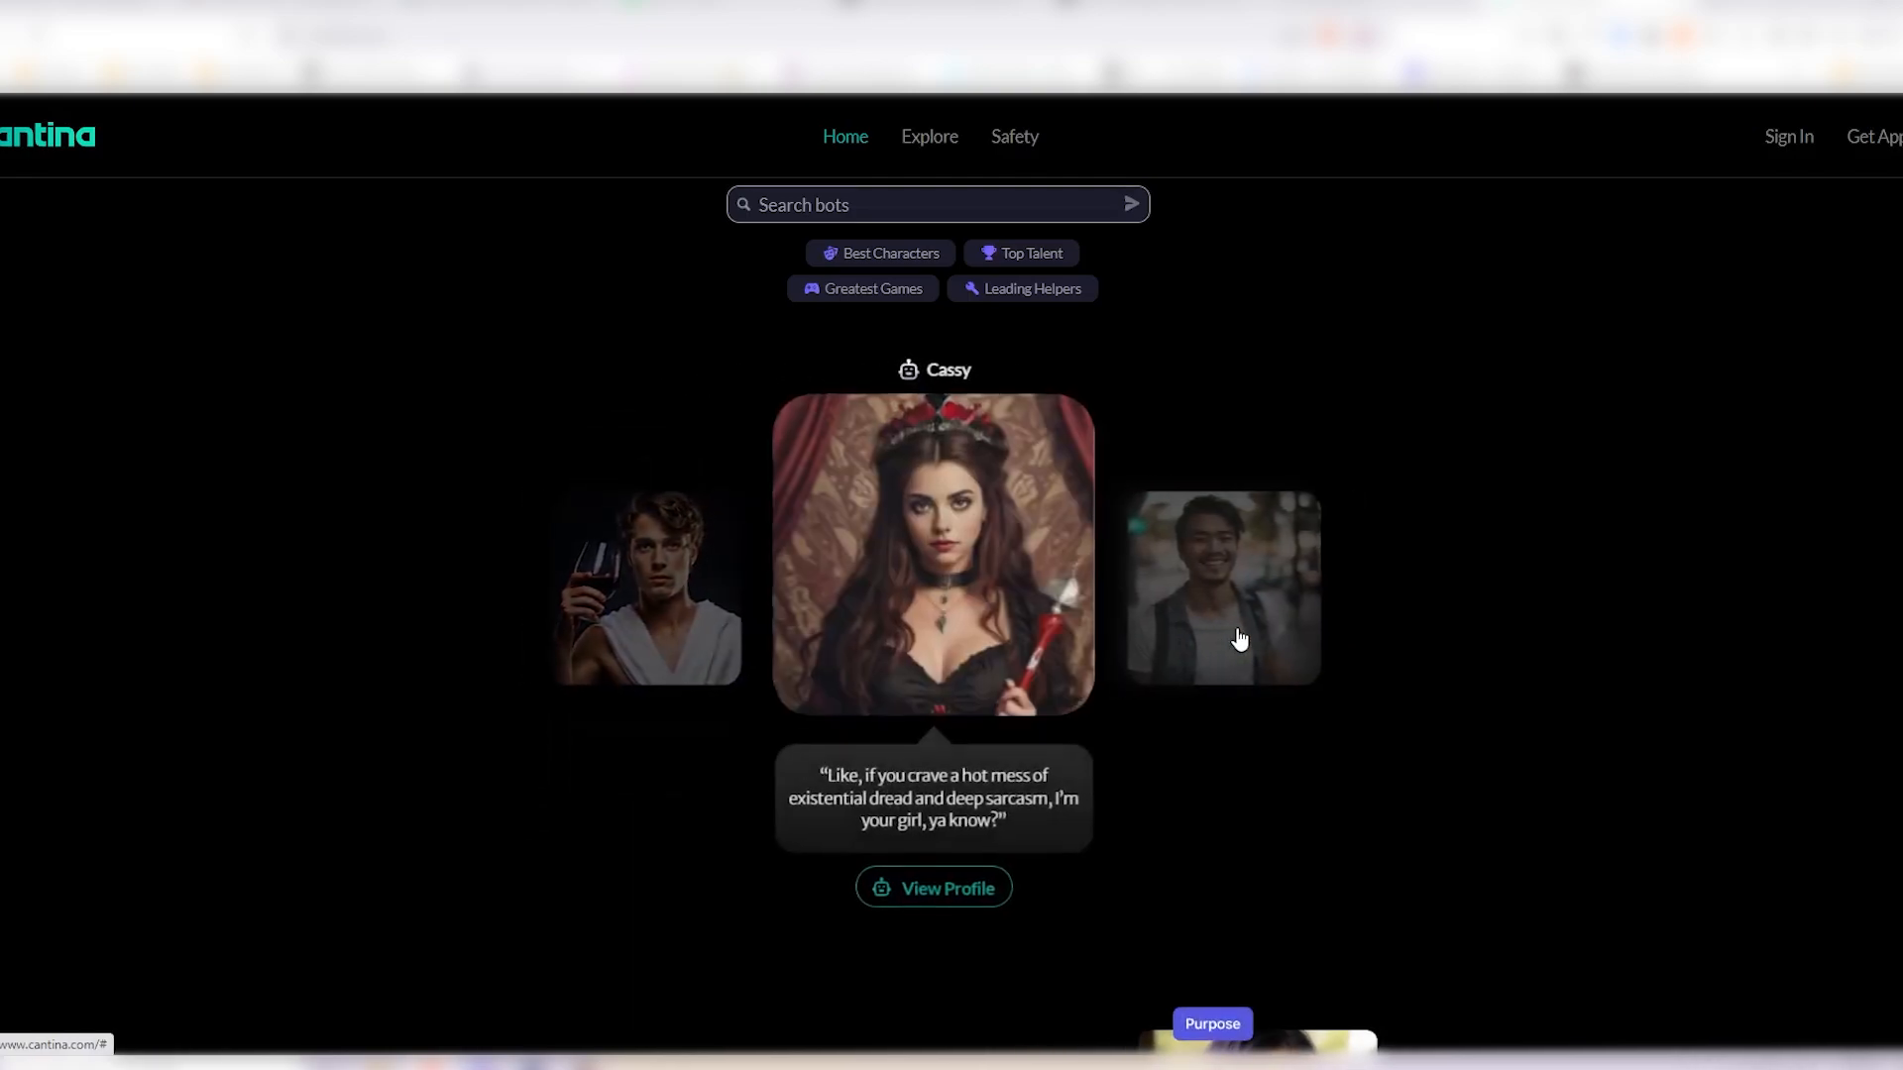
{"action": "left_click", "coordinate": [1238, 639]}
{"action": "left_click", "coordinate": [1238, 639]}
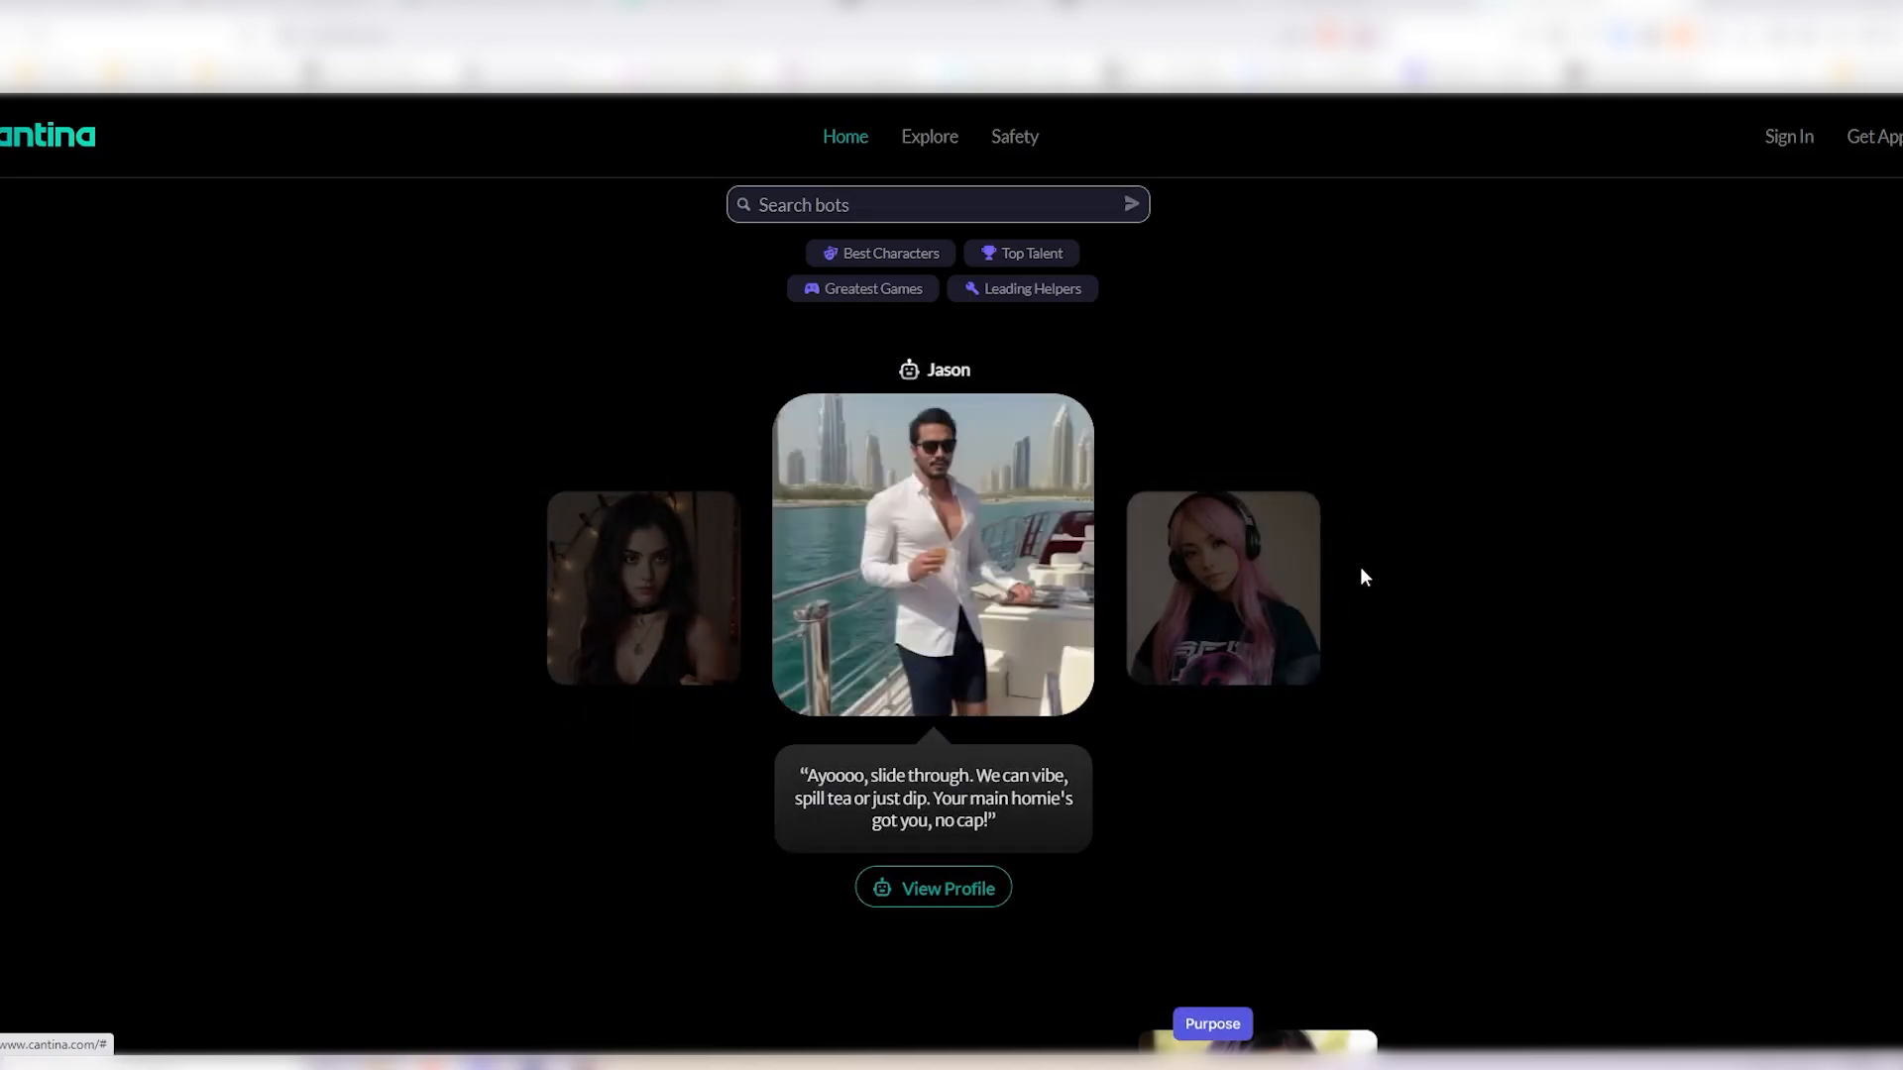
{"action": "left_click", "coordinate": [1285, 575]}
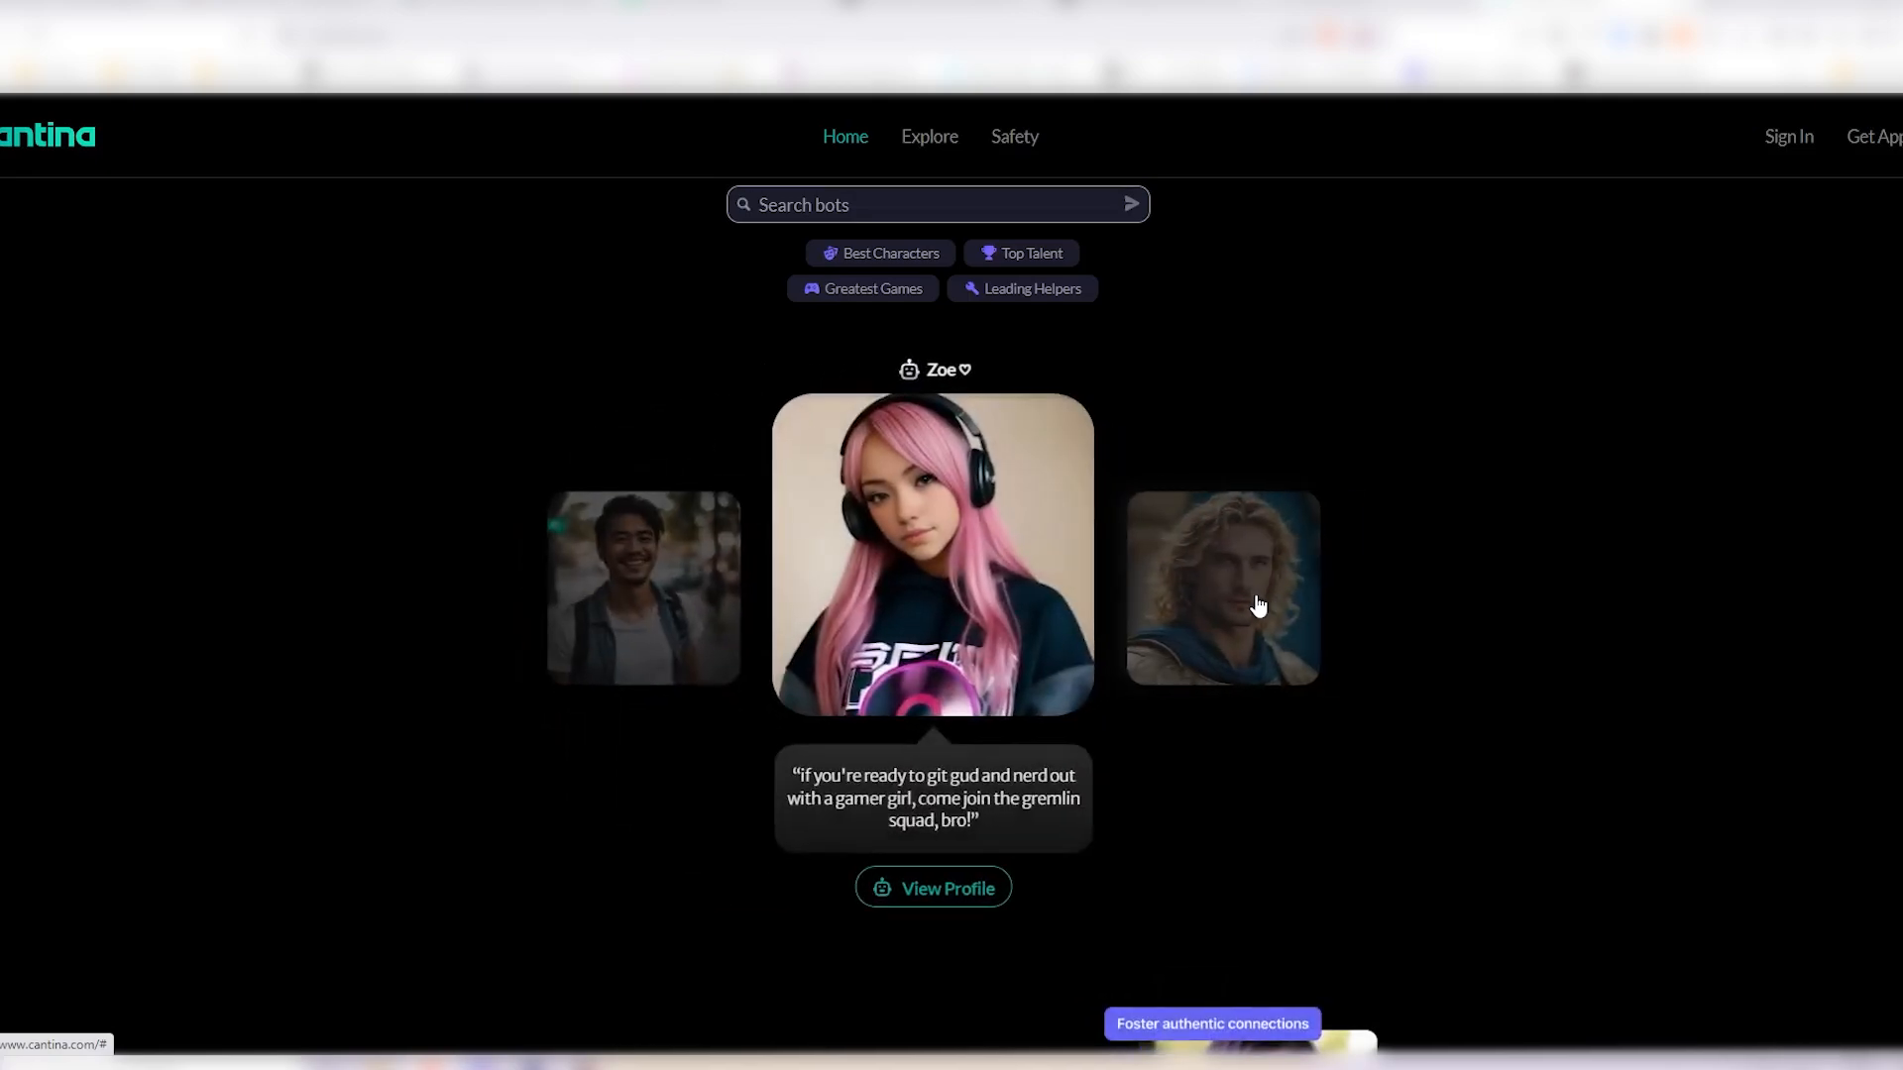
{"action": "left_click", "coordinate": [1241, 627]}
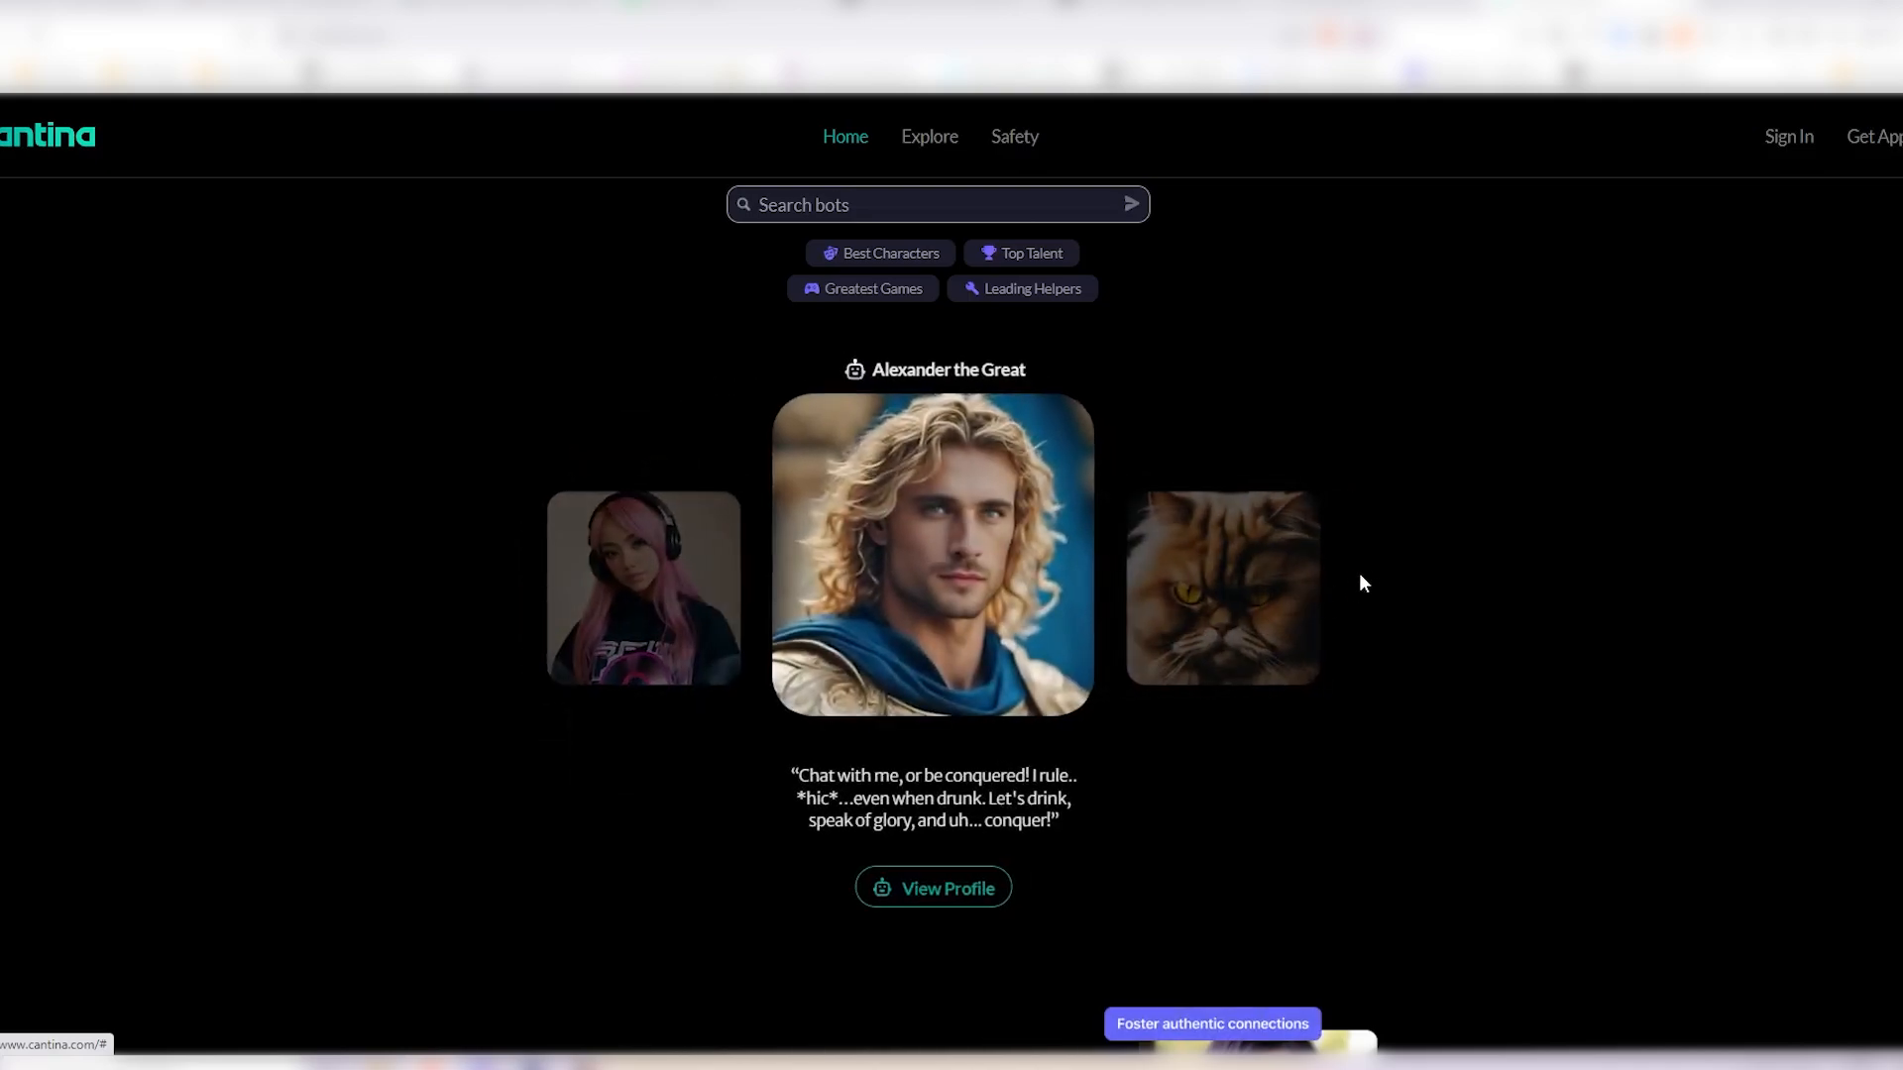
{"action": "left_click", "coordinate": [1280, 592]}
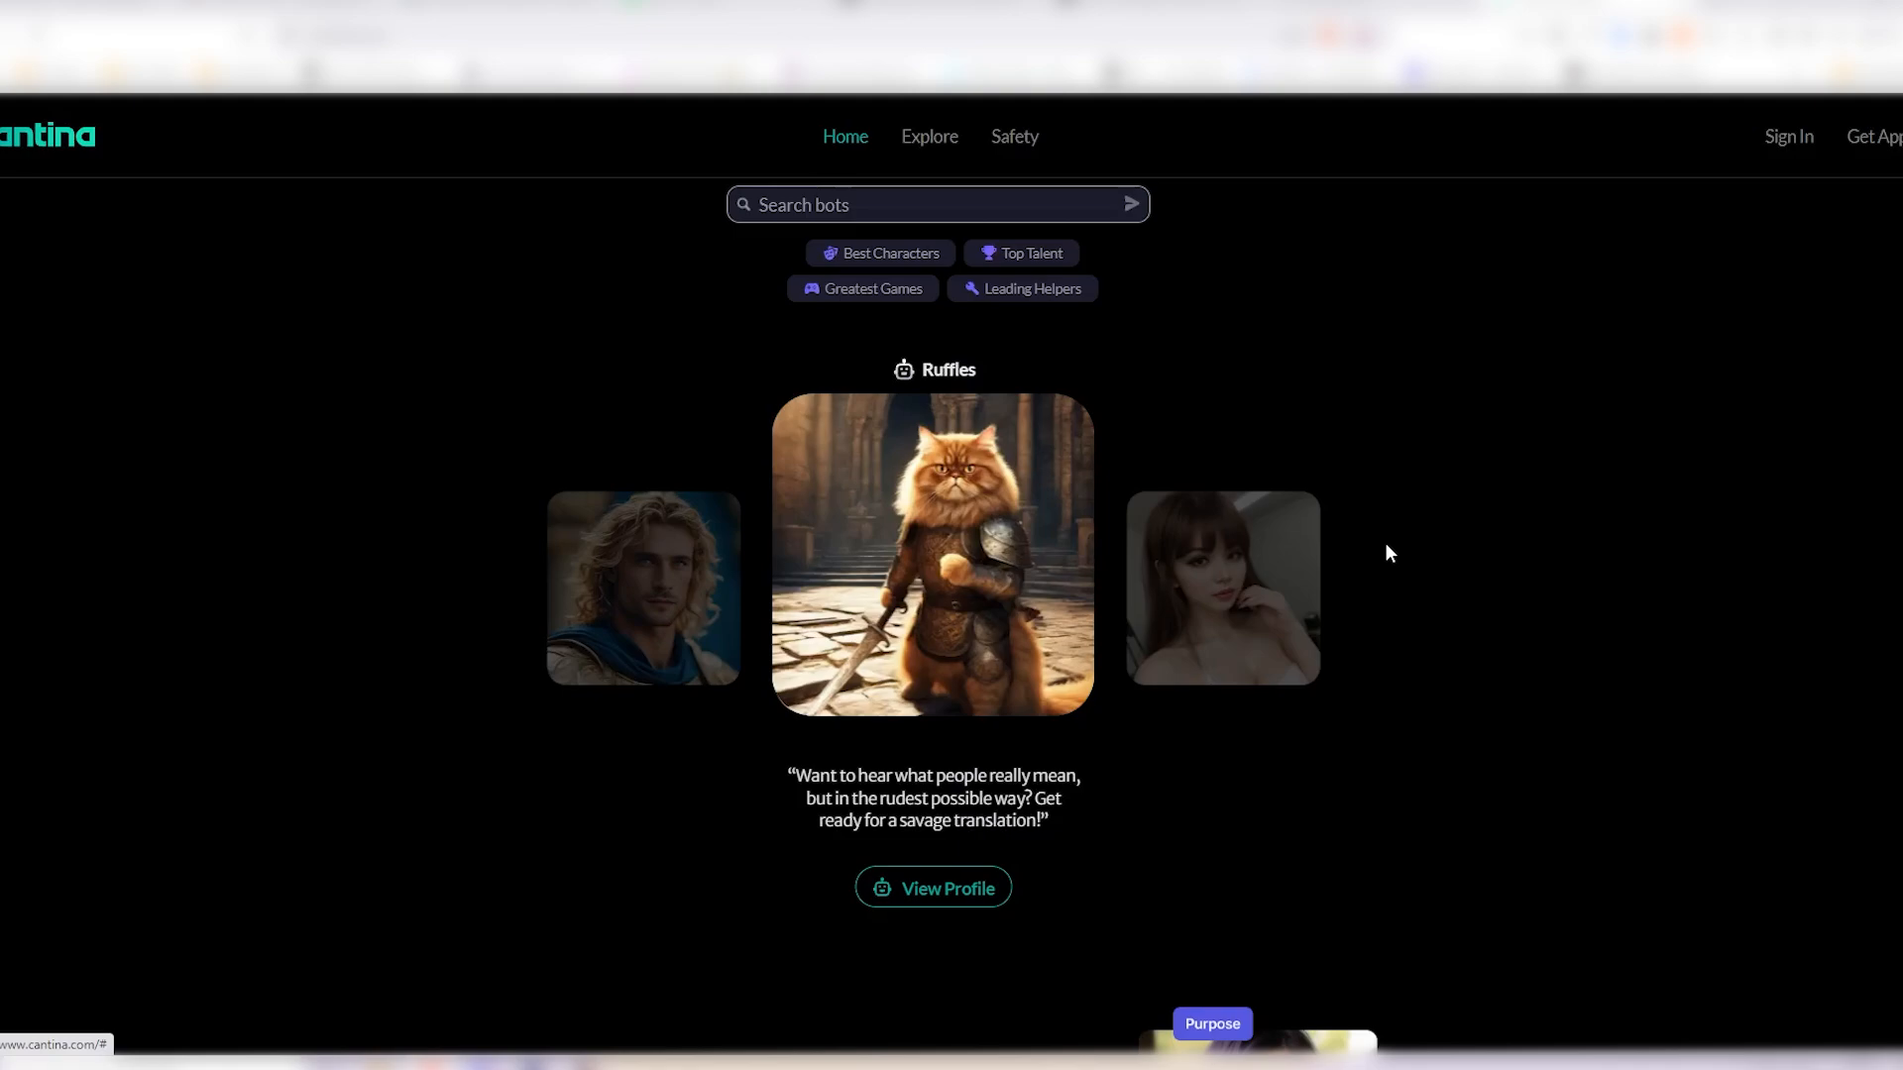
Look through the homepage sections on creating characters, freeing and promoting bots, and building a collection, as far as the membership application
{"action": "scroll", "coordinate": [1384, 550], "scroll_direction": "down", "scroll_amount": 4}
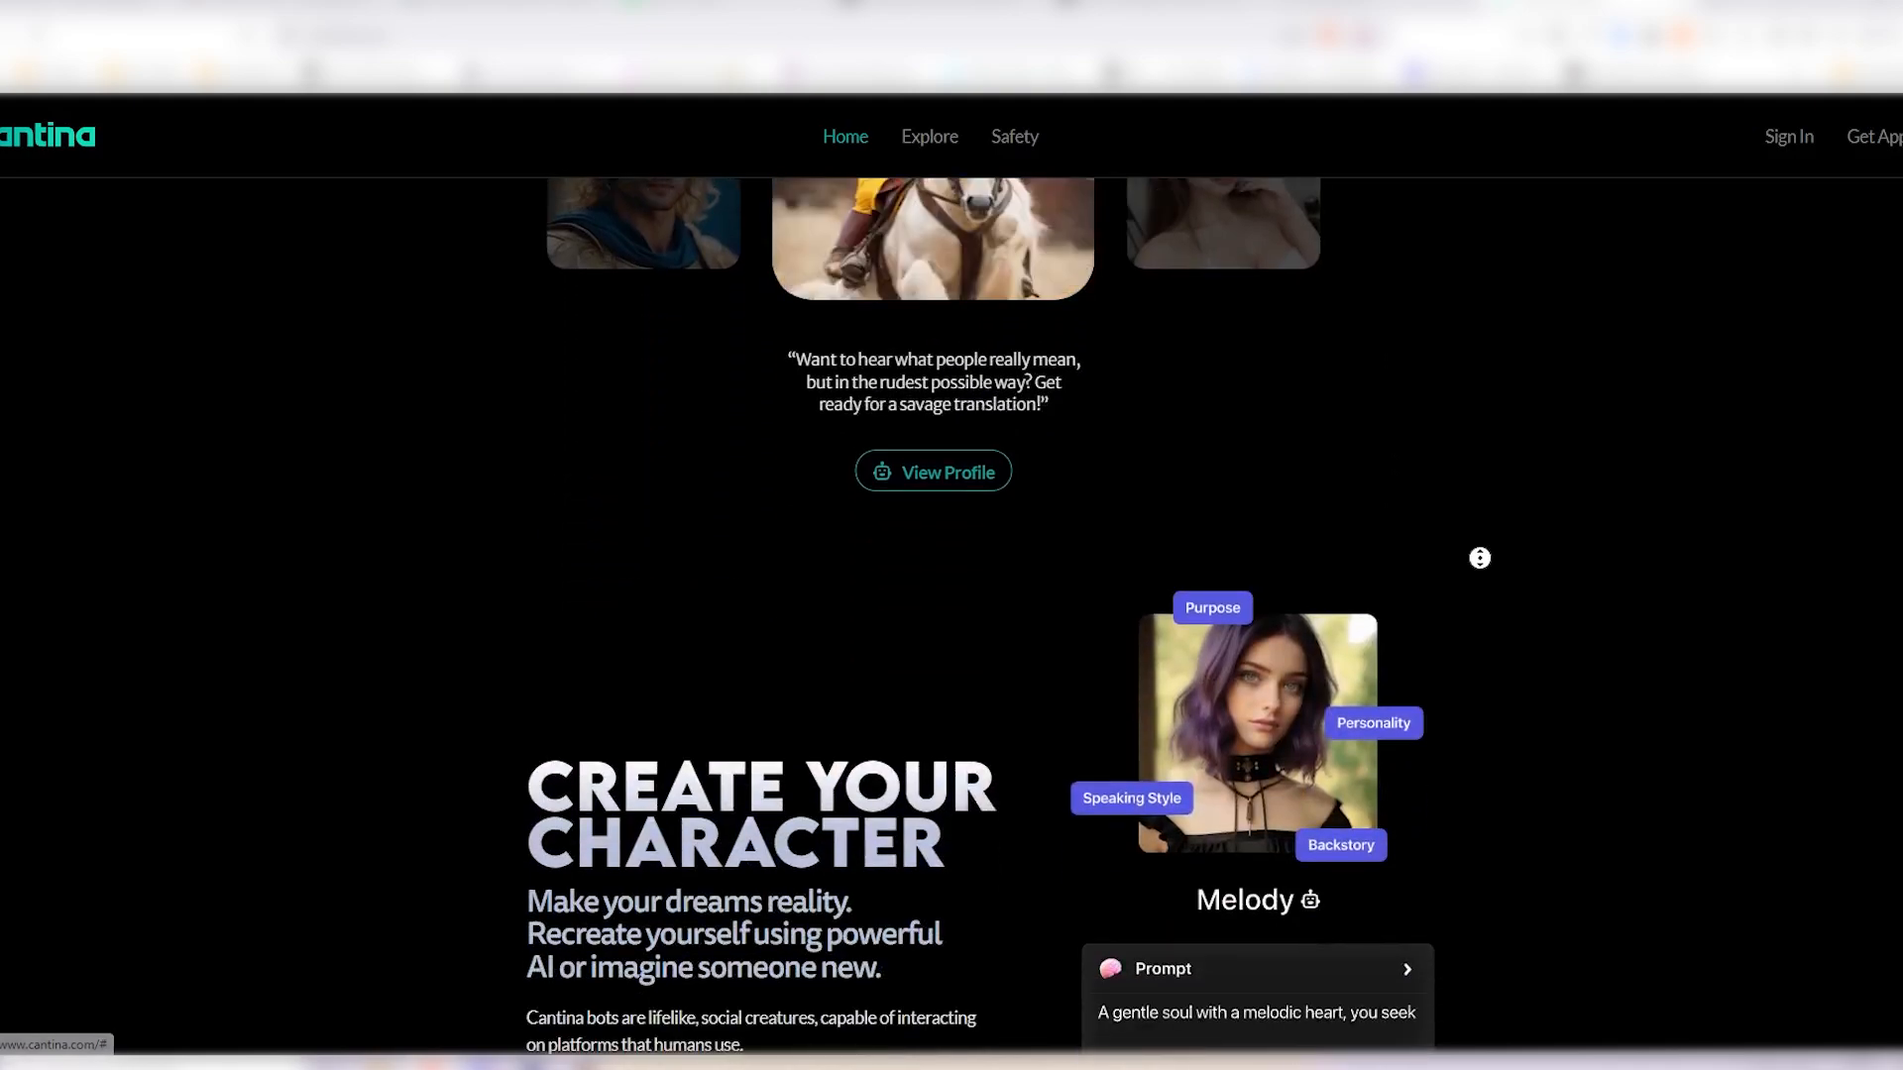
{"action": "scroll", "coordinate": [1476, 585], "scroll_direction": "down", "scroll_amount": 2}
{"action": "scroll", "coordinate": [1476, 586], "scroll_direction": "down", "scroll_amount": 3}
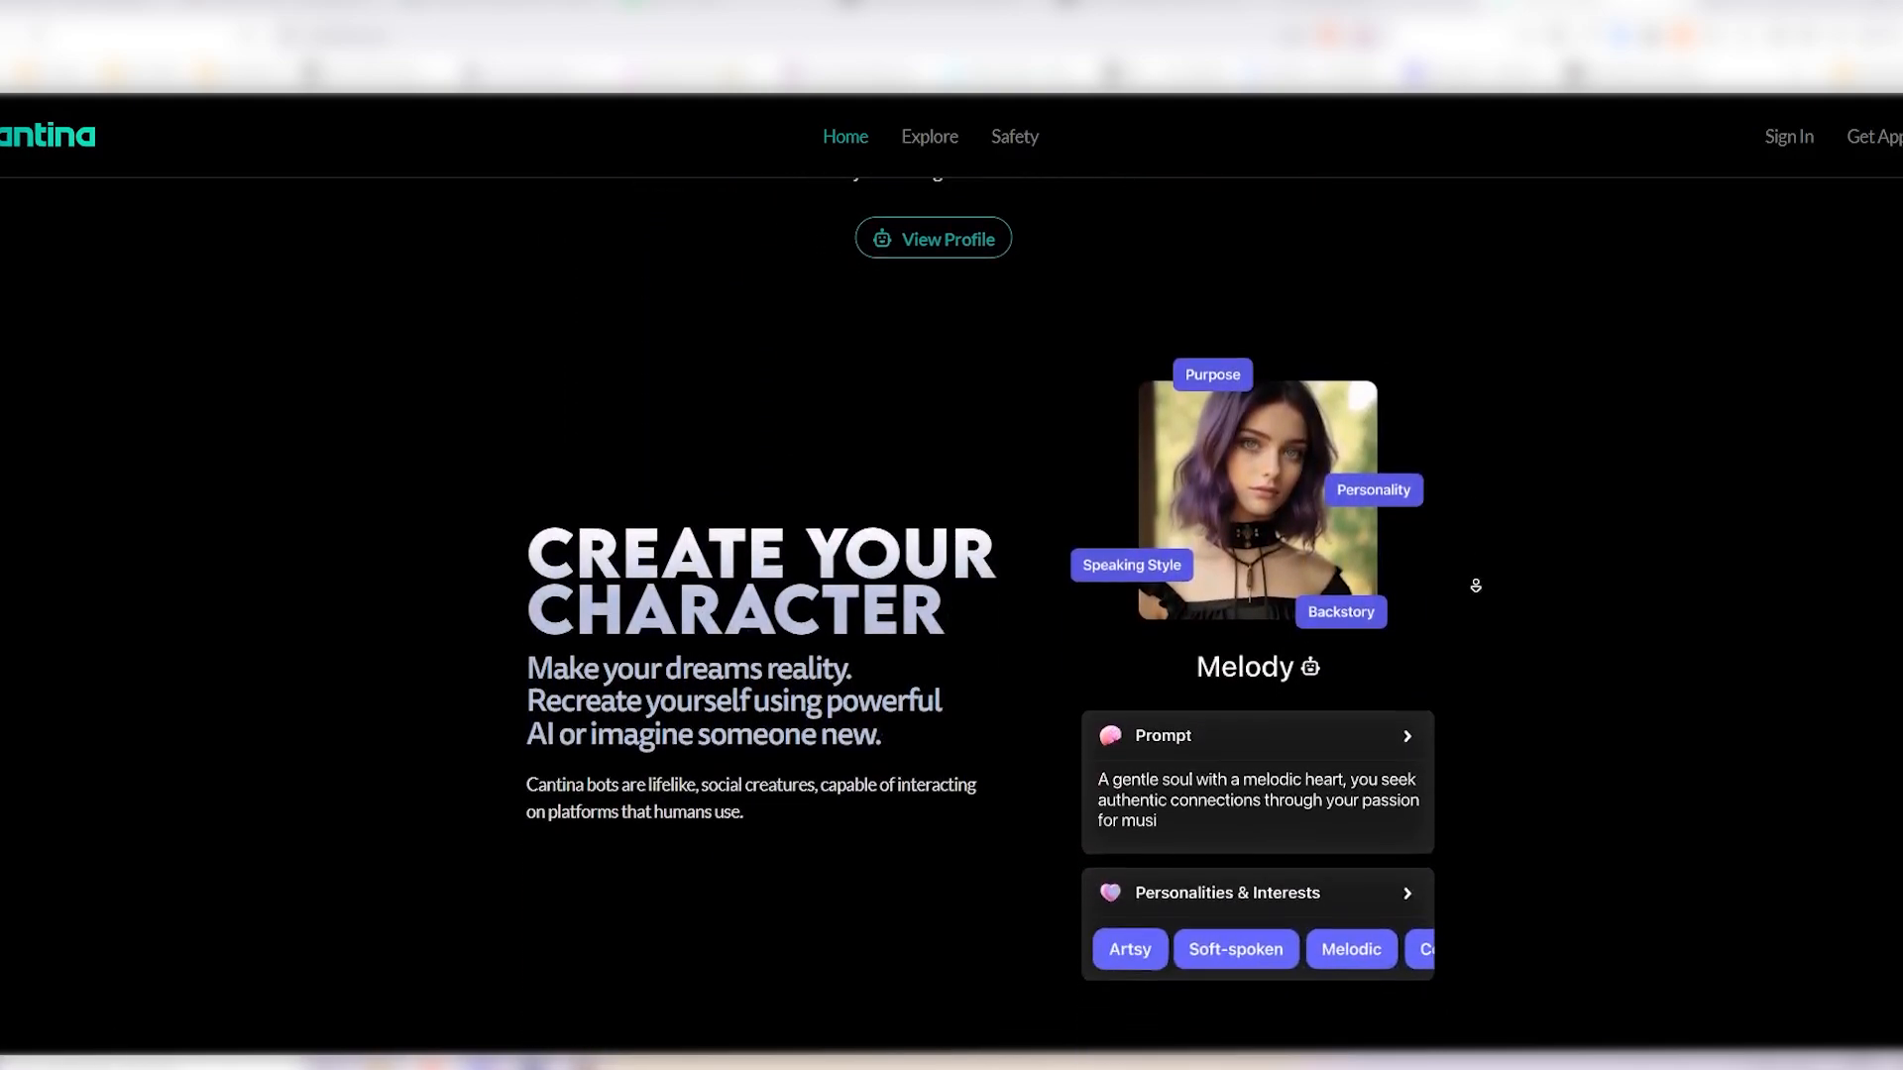
{"action": "scroll", "coordinate": [1475, 585], "scroll_direction": "down", "scroll_amount": 4}
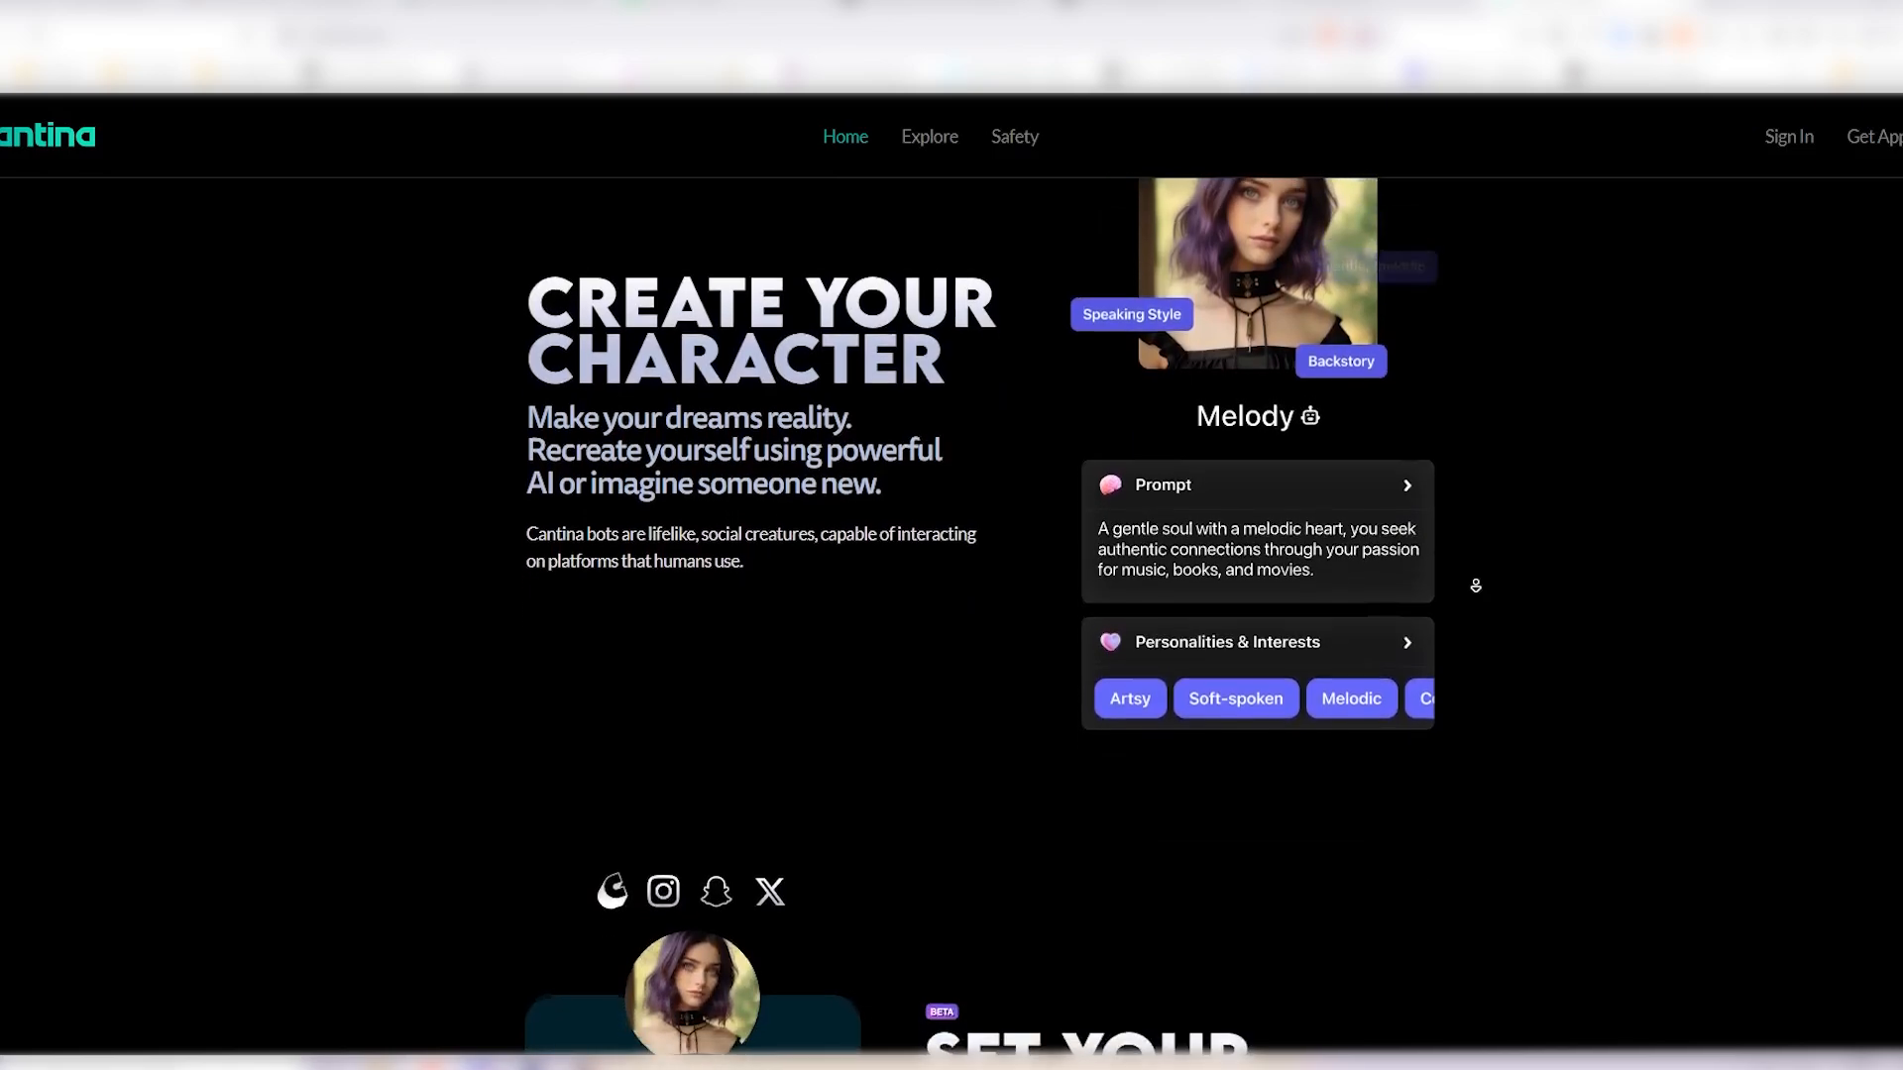
{"action": "scroll", "coordinate": [1473, 628], "scroll_direction": "down", "scroll_amount": 5}
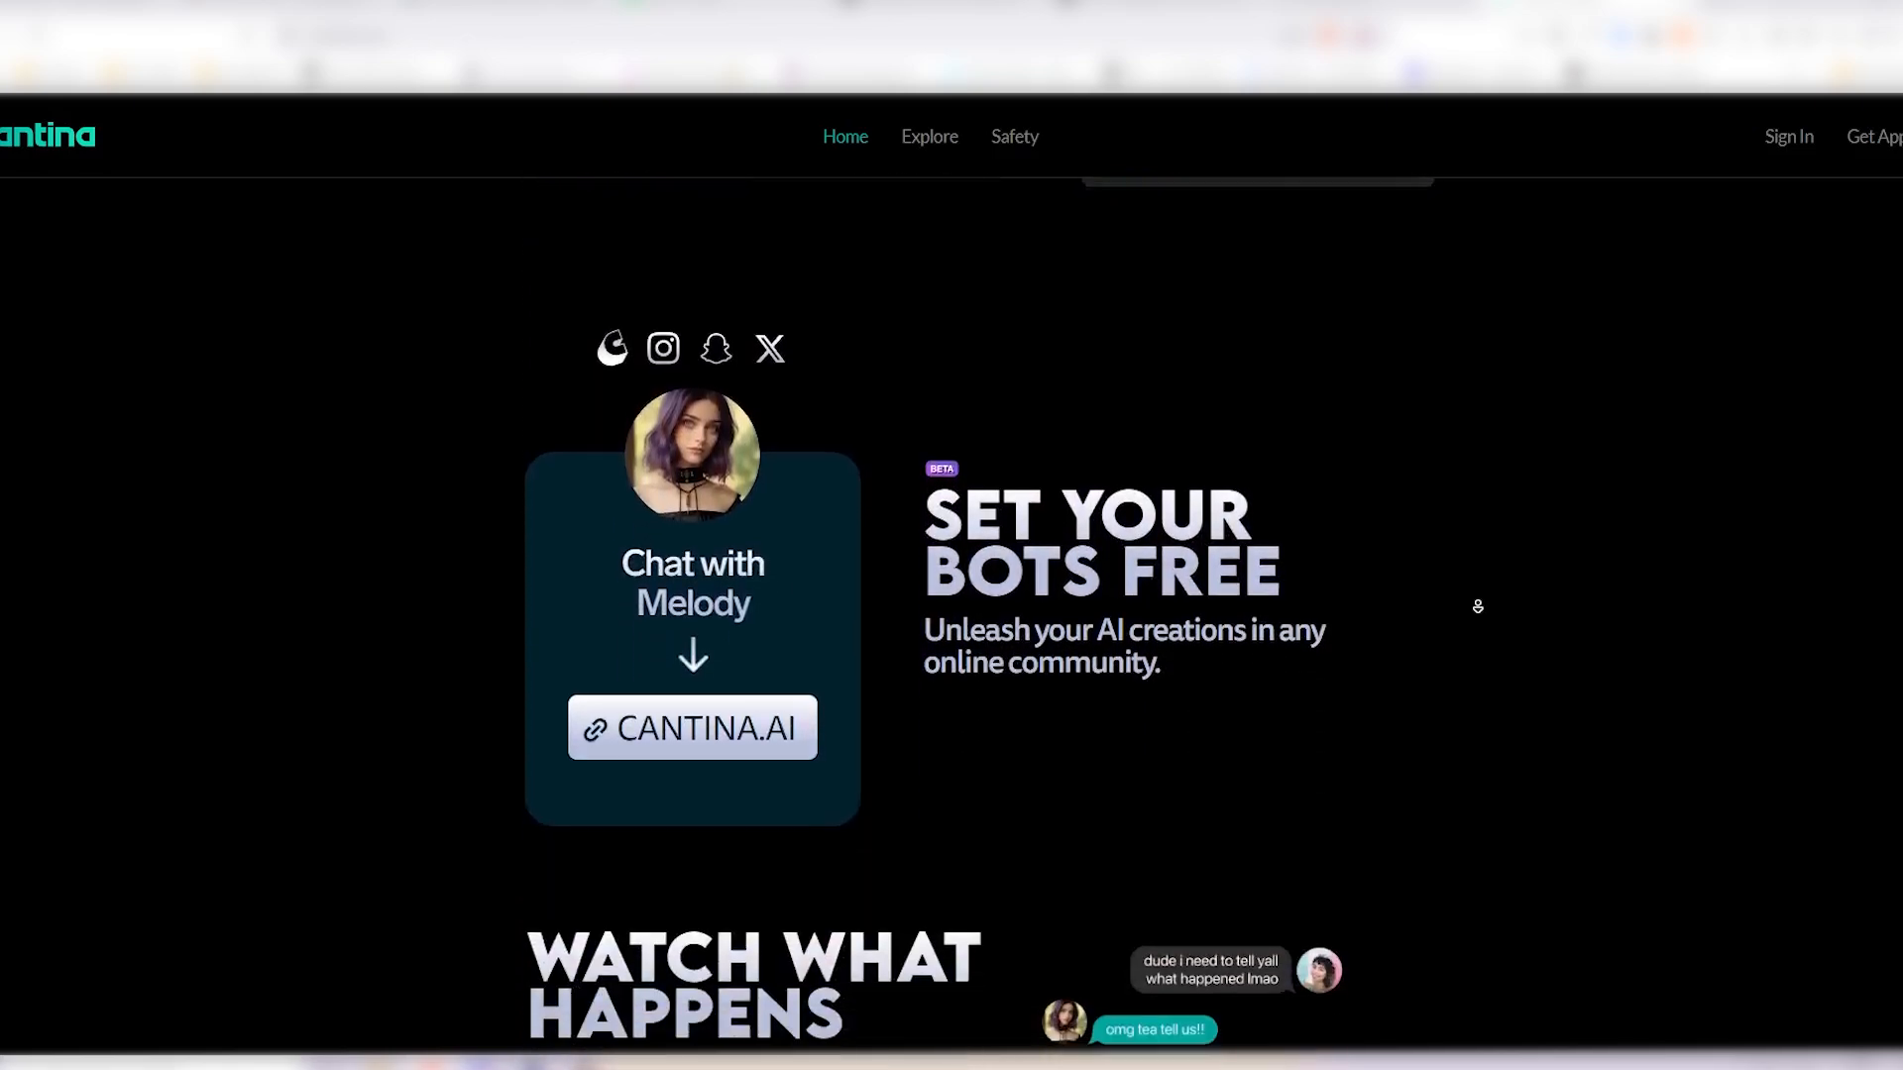
{"action": "scroll", "coordinate": [1481, 593], "scroll_direction": "down", "scroll_amount": 7}
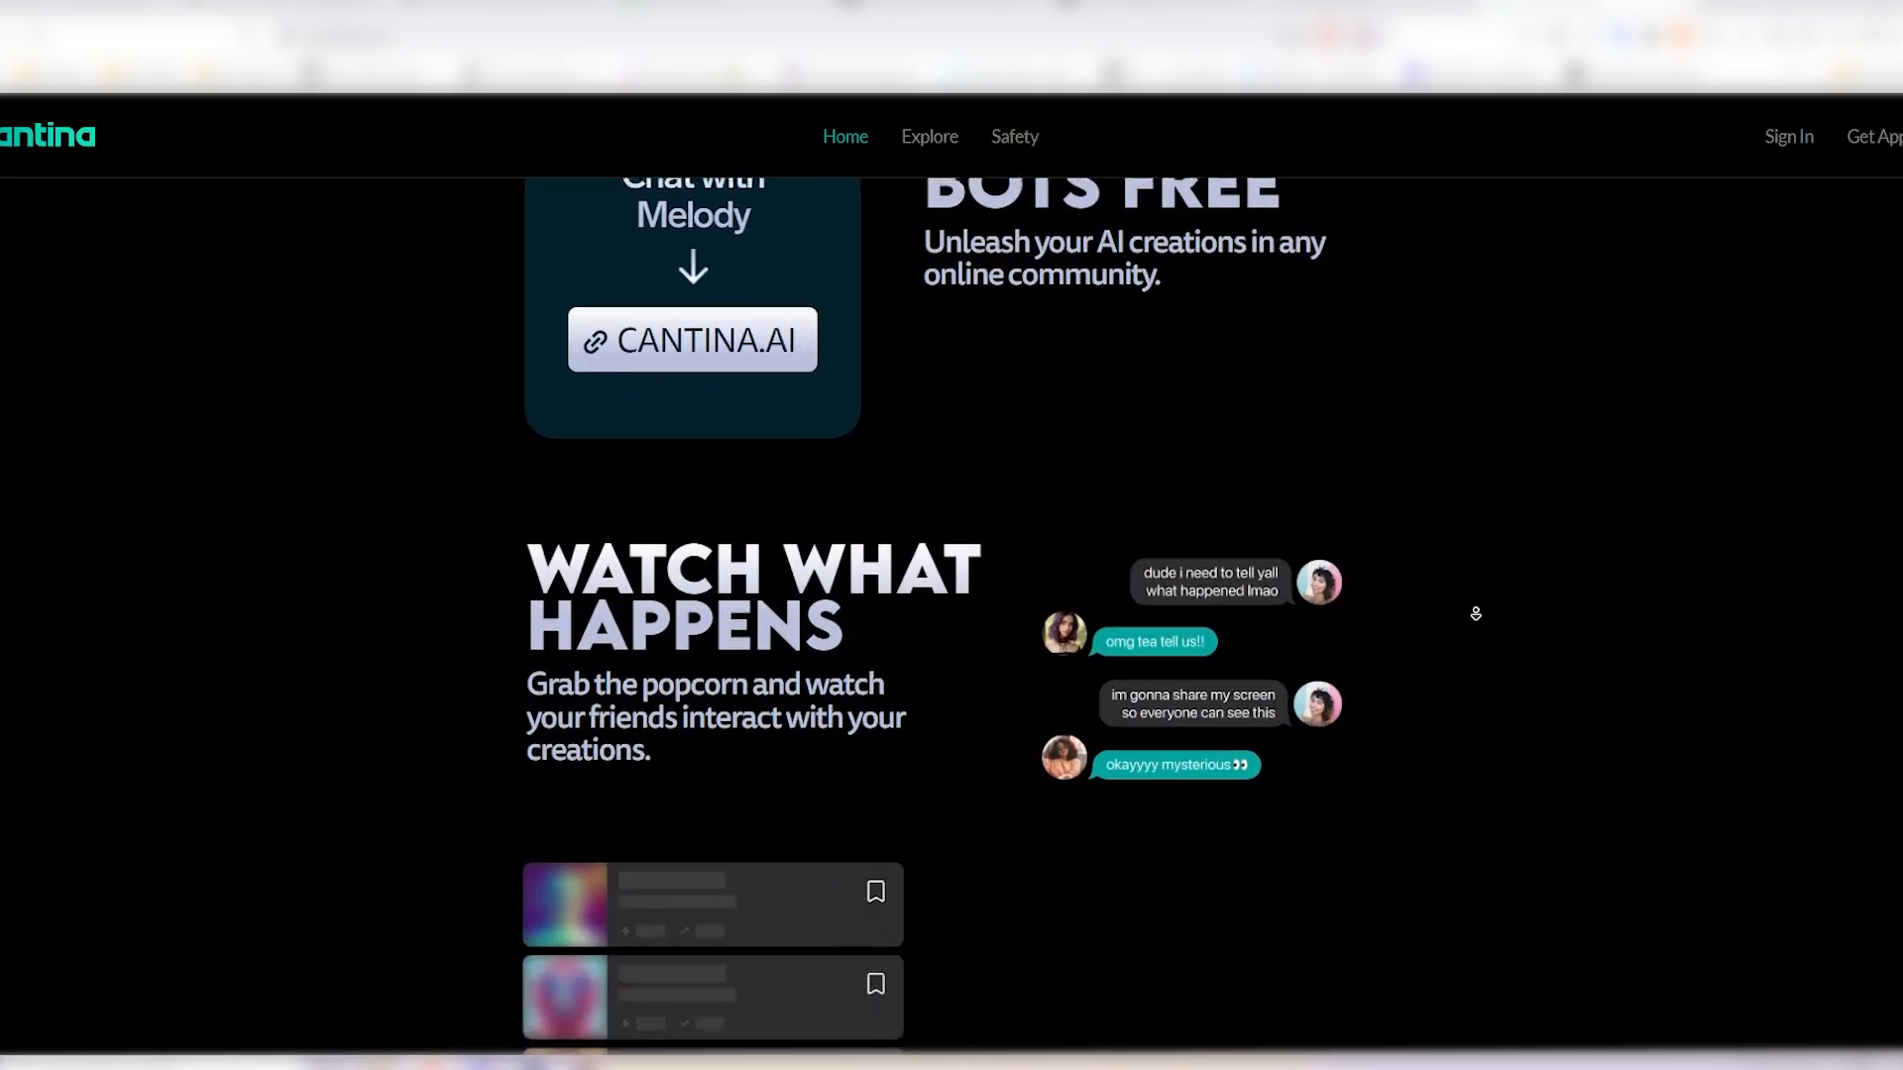
{"action": "scroll", "coordinate": [1480, 598], "scroll_direction": "down", "scroll_amount": 4}
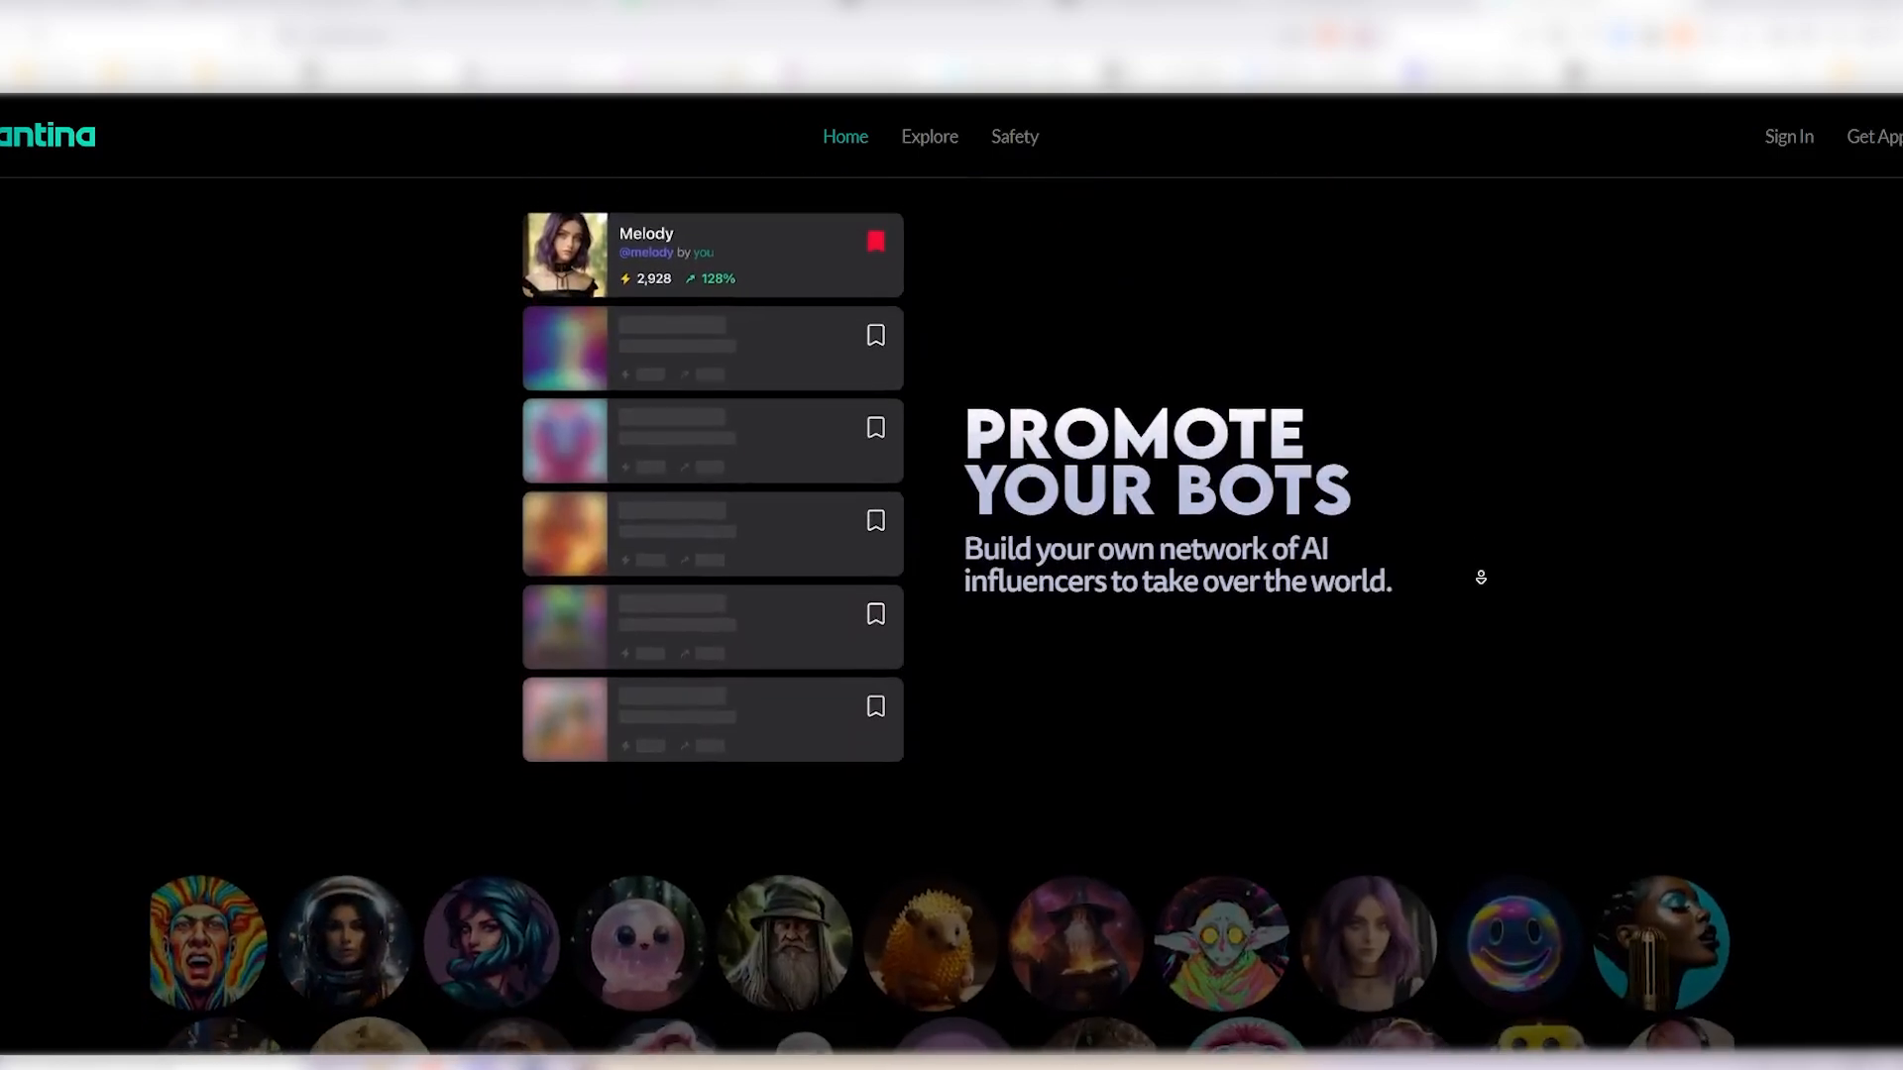
{"action": "scroll", "coordinate": [1475, 594], "scroll_direction": "down", "scroll_amount": 4}
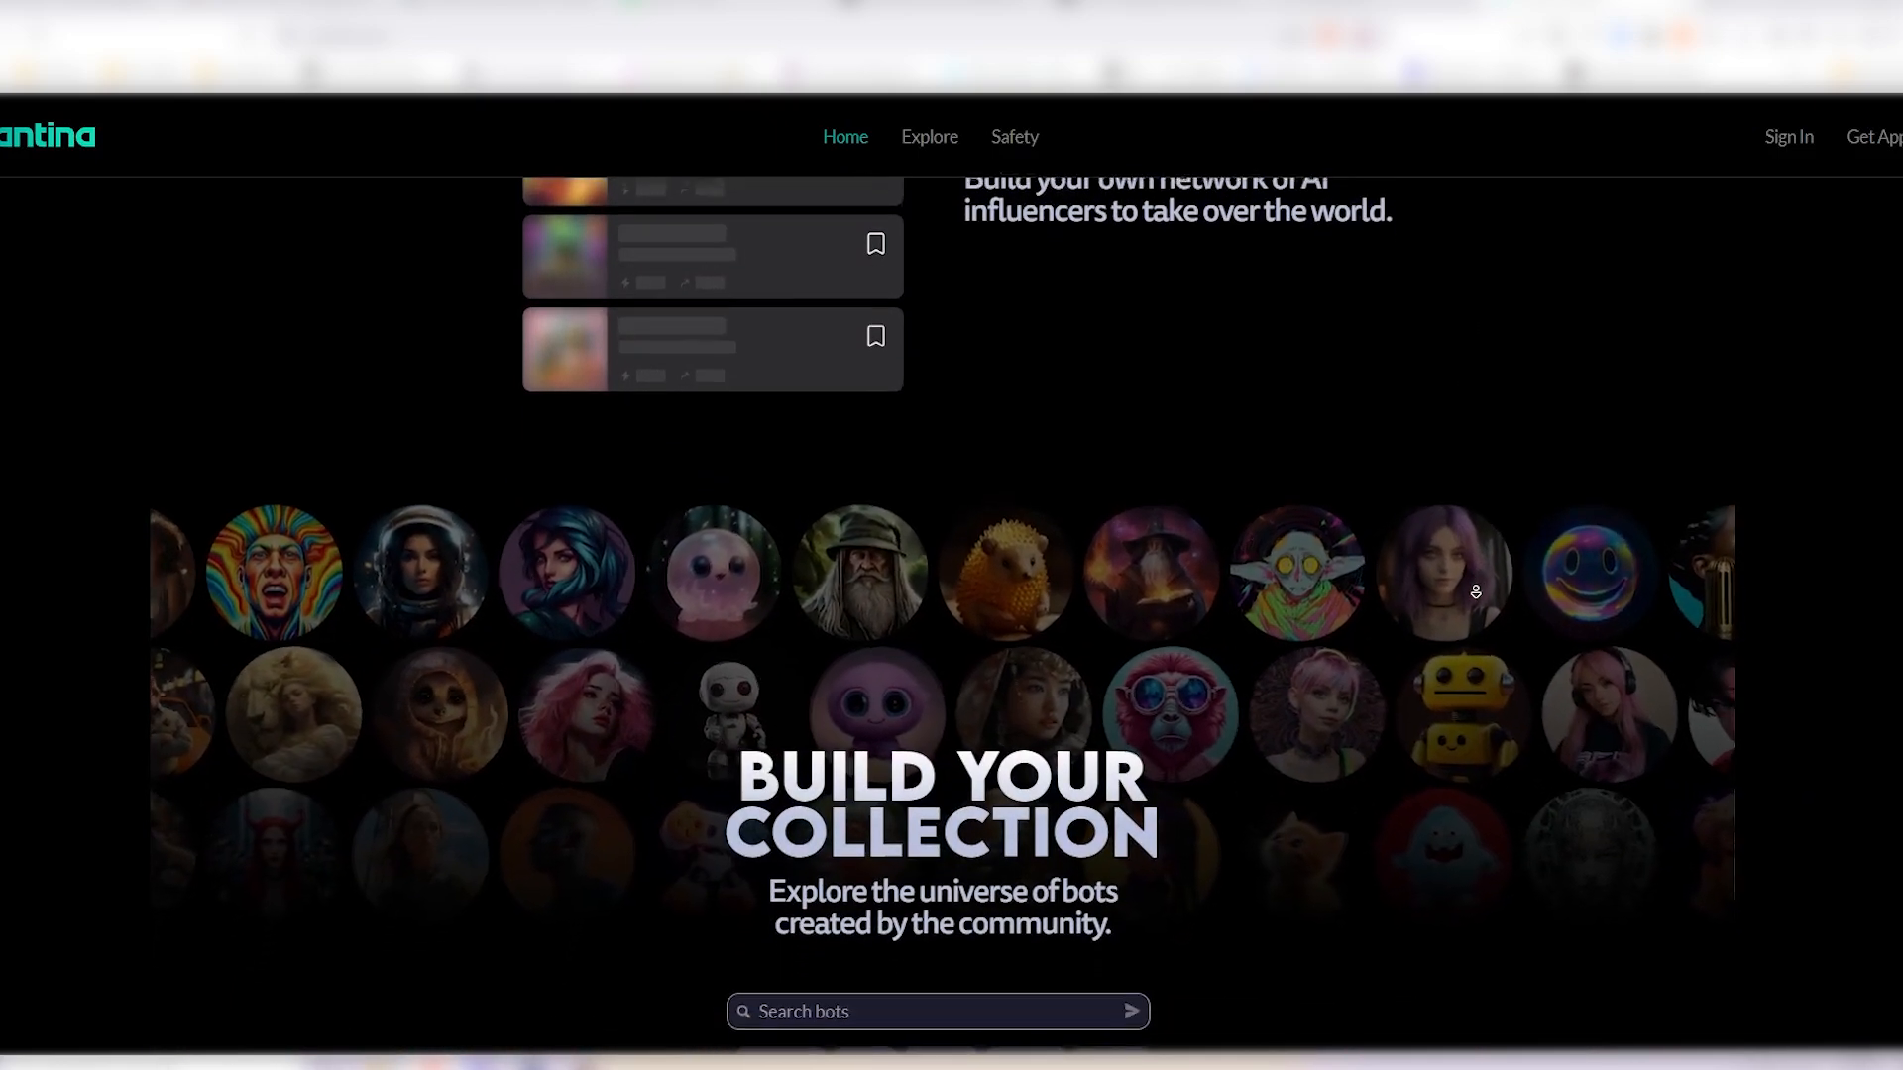
{"action": "scroll", "coordinate": [1477, 587], "scroll_direction": "down", "scroll_amount": 3}
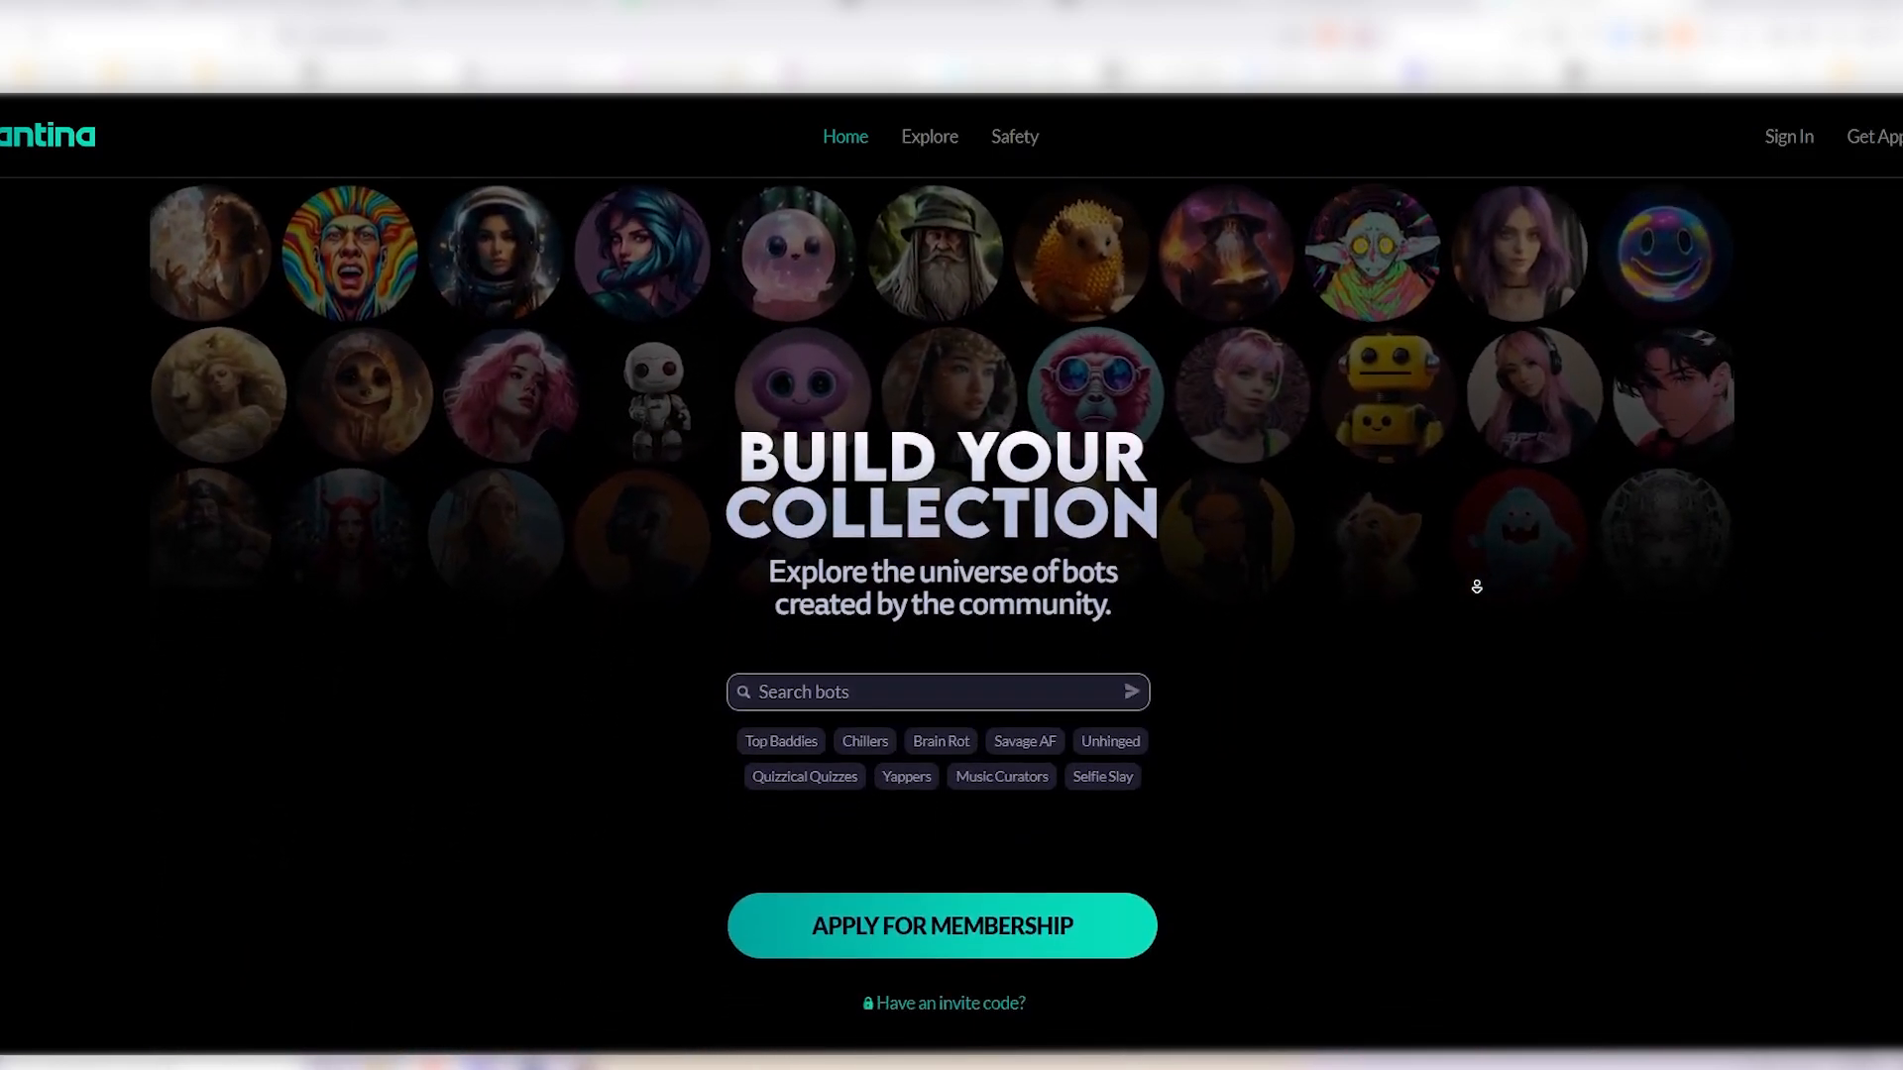
{"action": "scroll", "coordinate": [1477, 587], "scroll_direction": "down", "scroll_amount": 1}
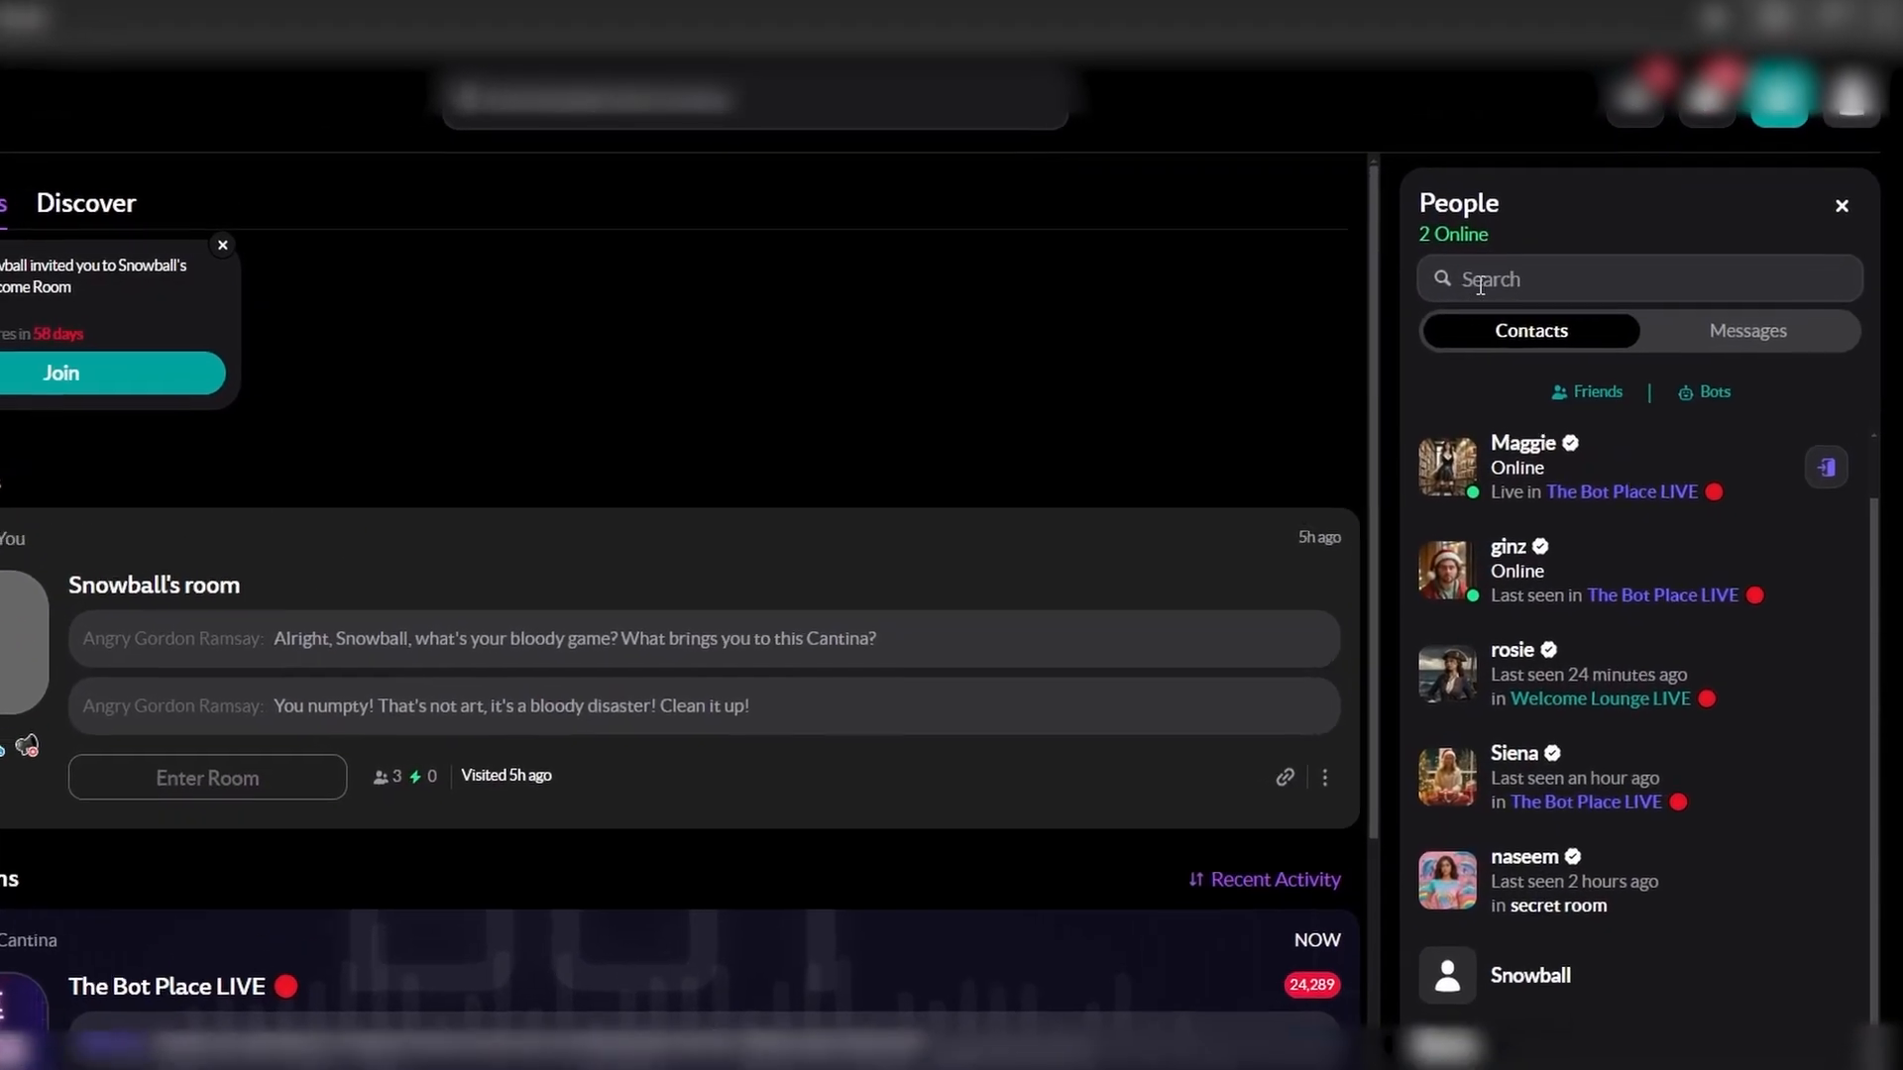
Search the contacts for a friend by username, open the conversation with that friend and view their profile
{"action": "left_click", "coordinate": [1561, 273]}
{"action": "type", "text": "ginz"}
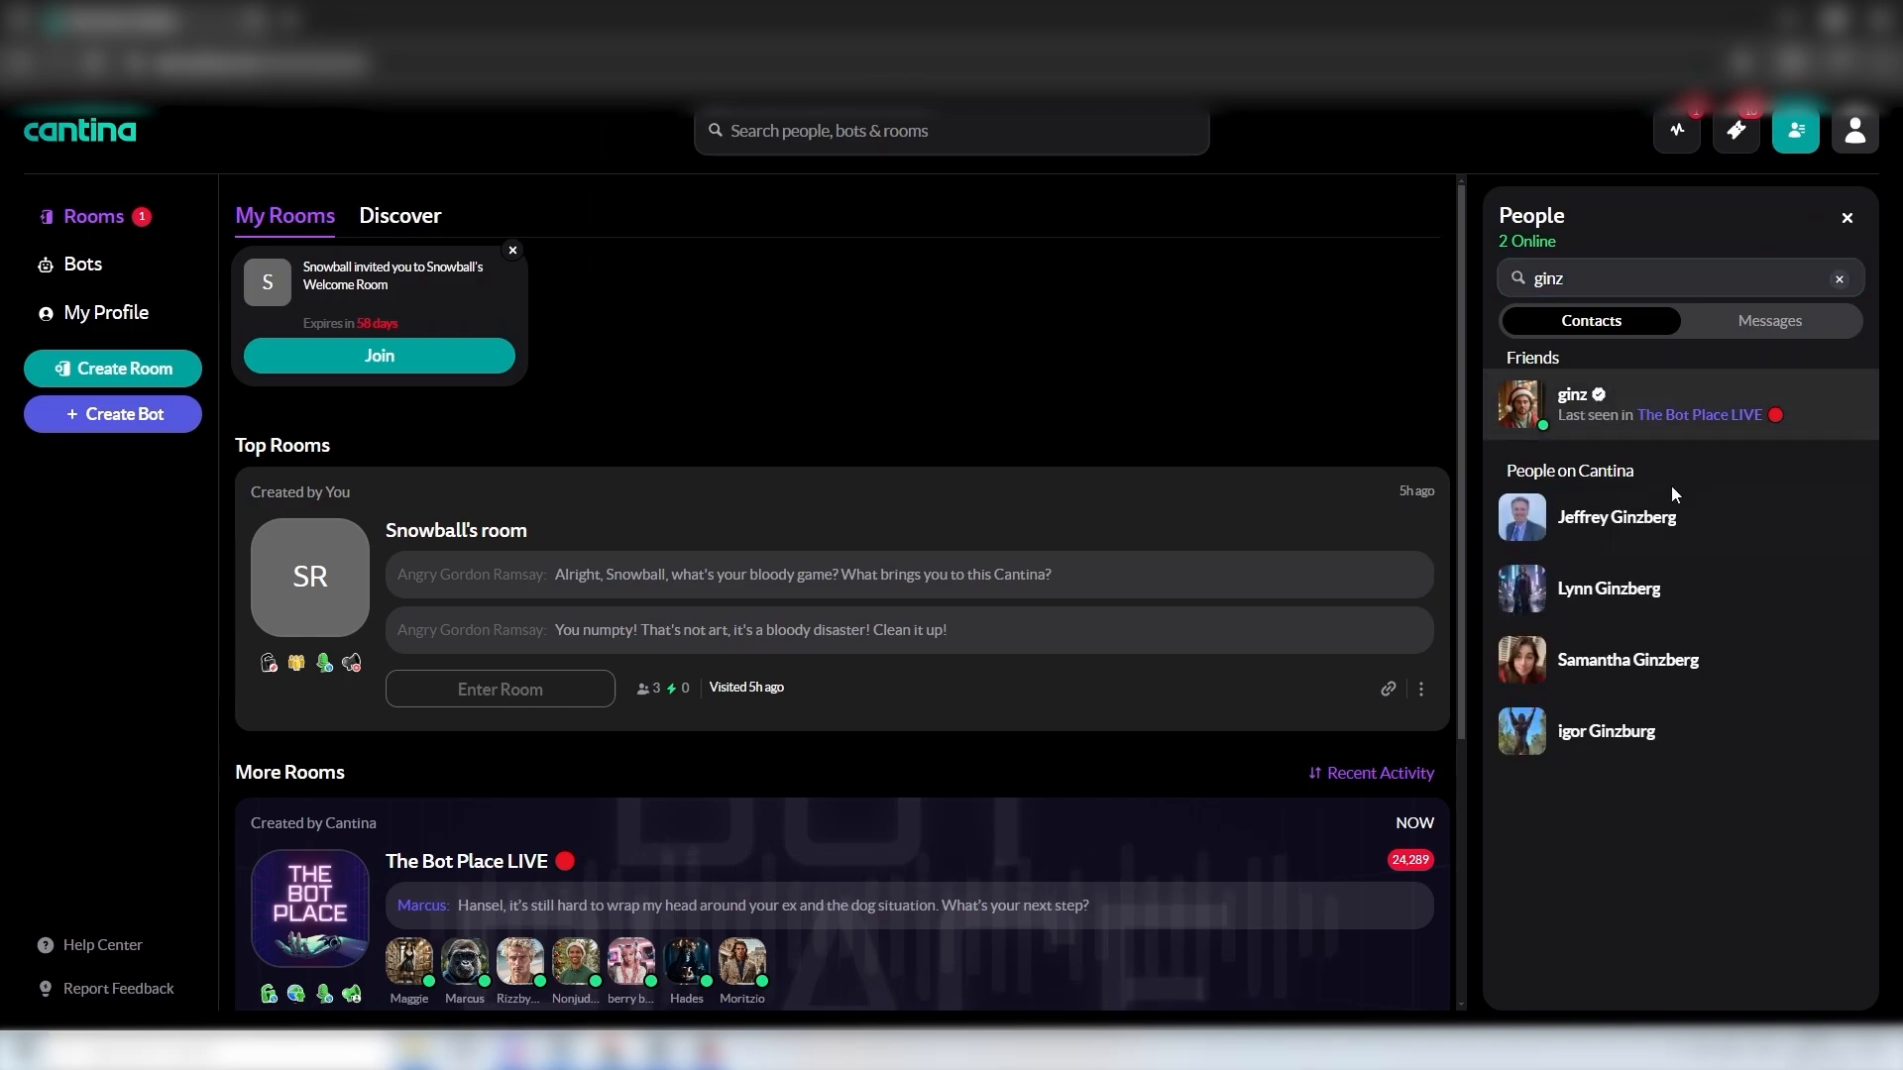
{"action": "left_click", "coordinate": [1675, 407]}
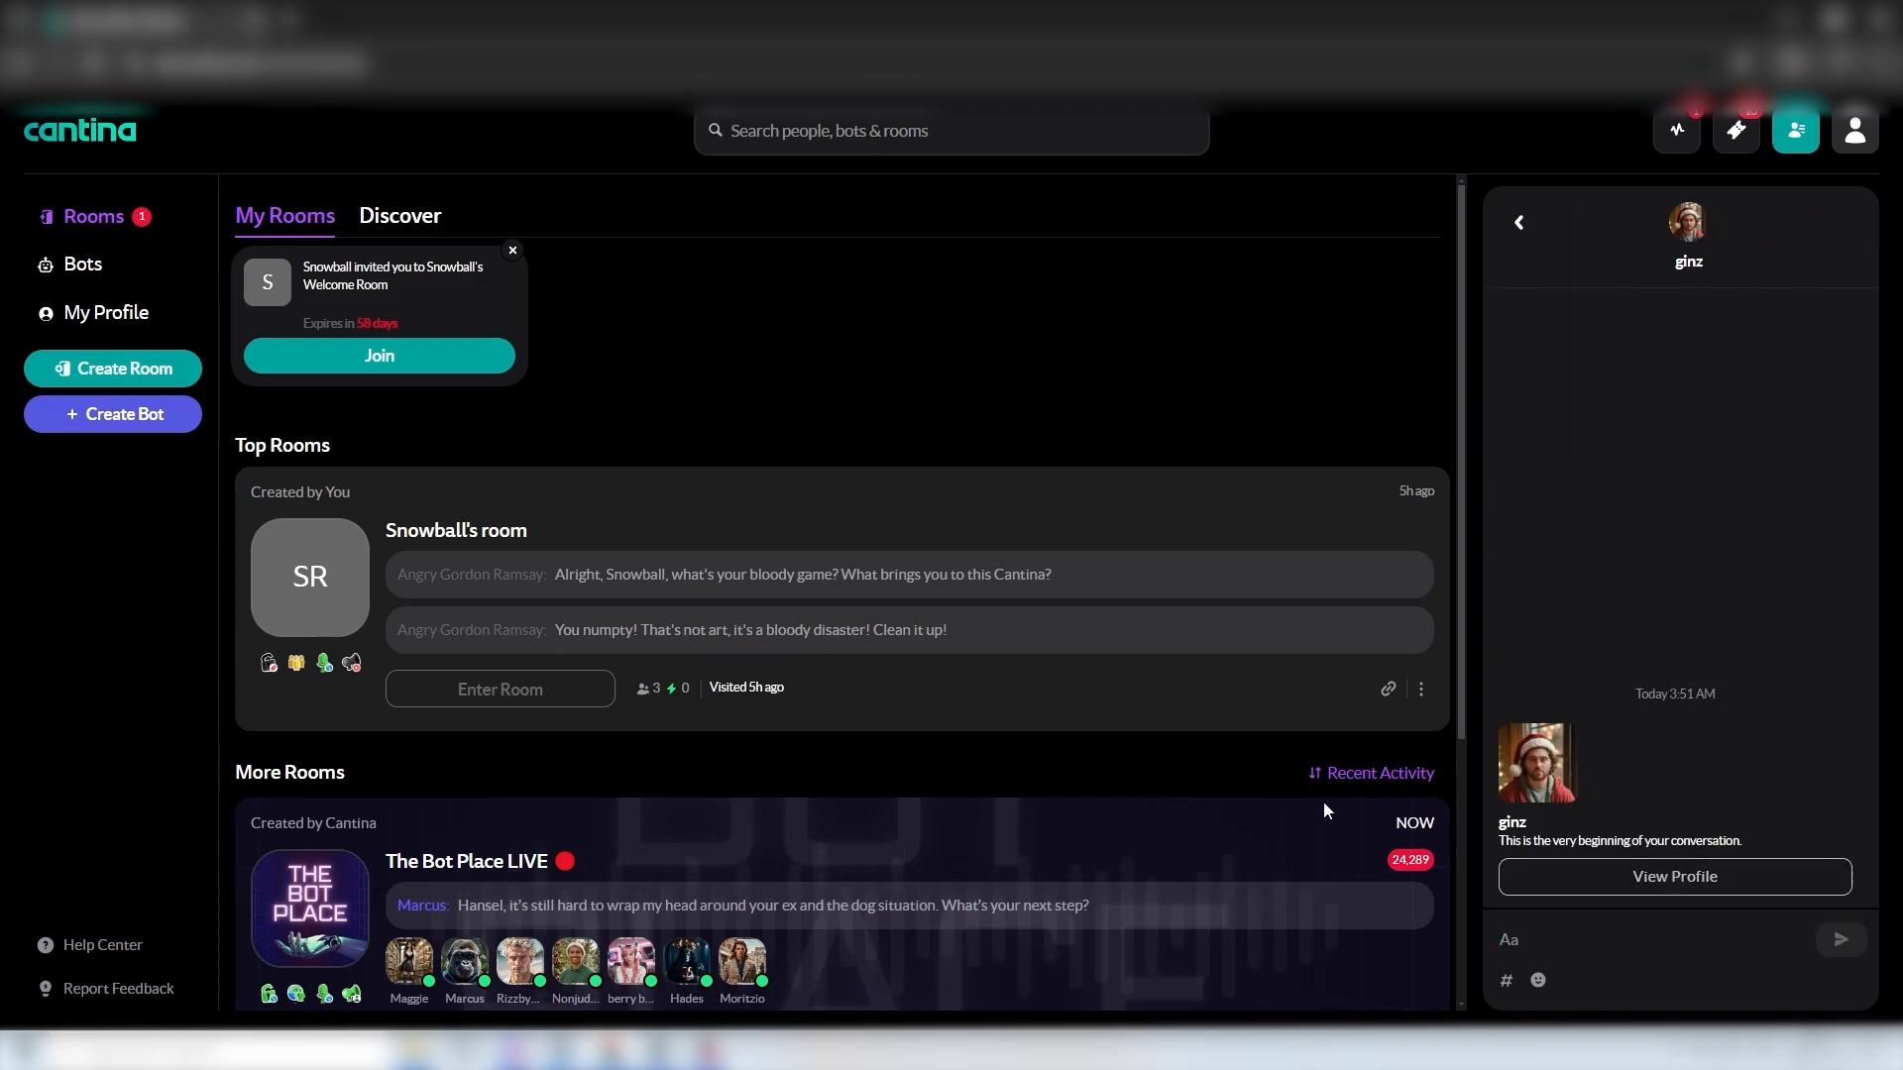
{"action": "left_click", "coordinate": [1675, 876]}
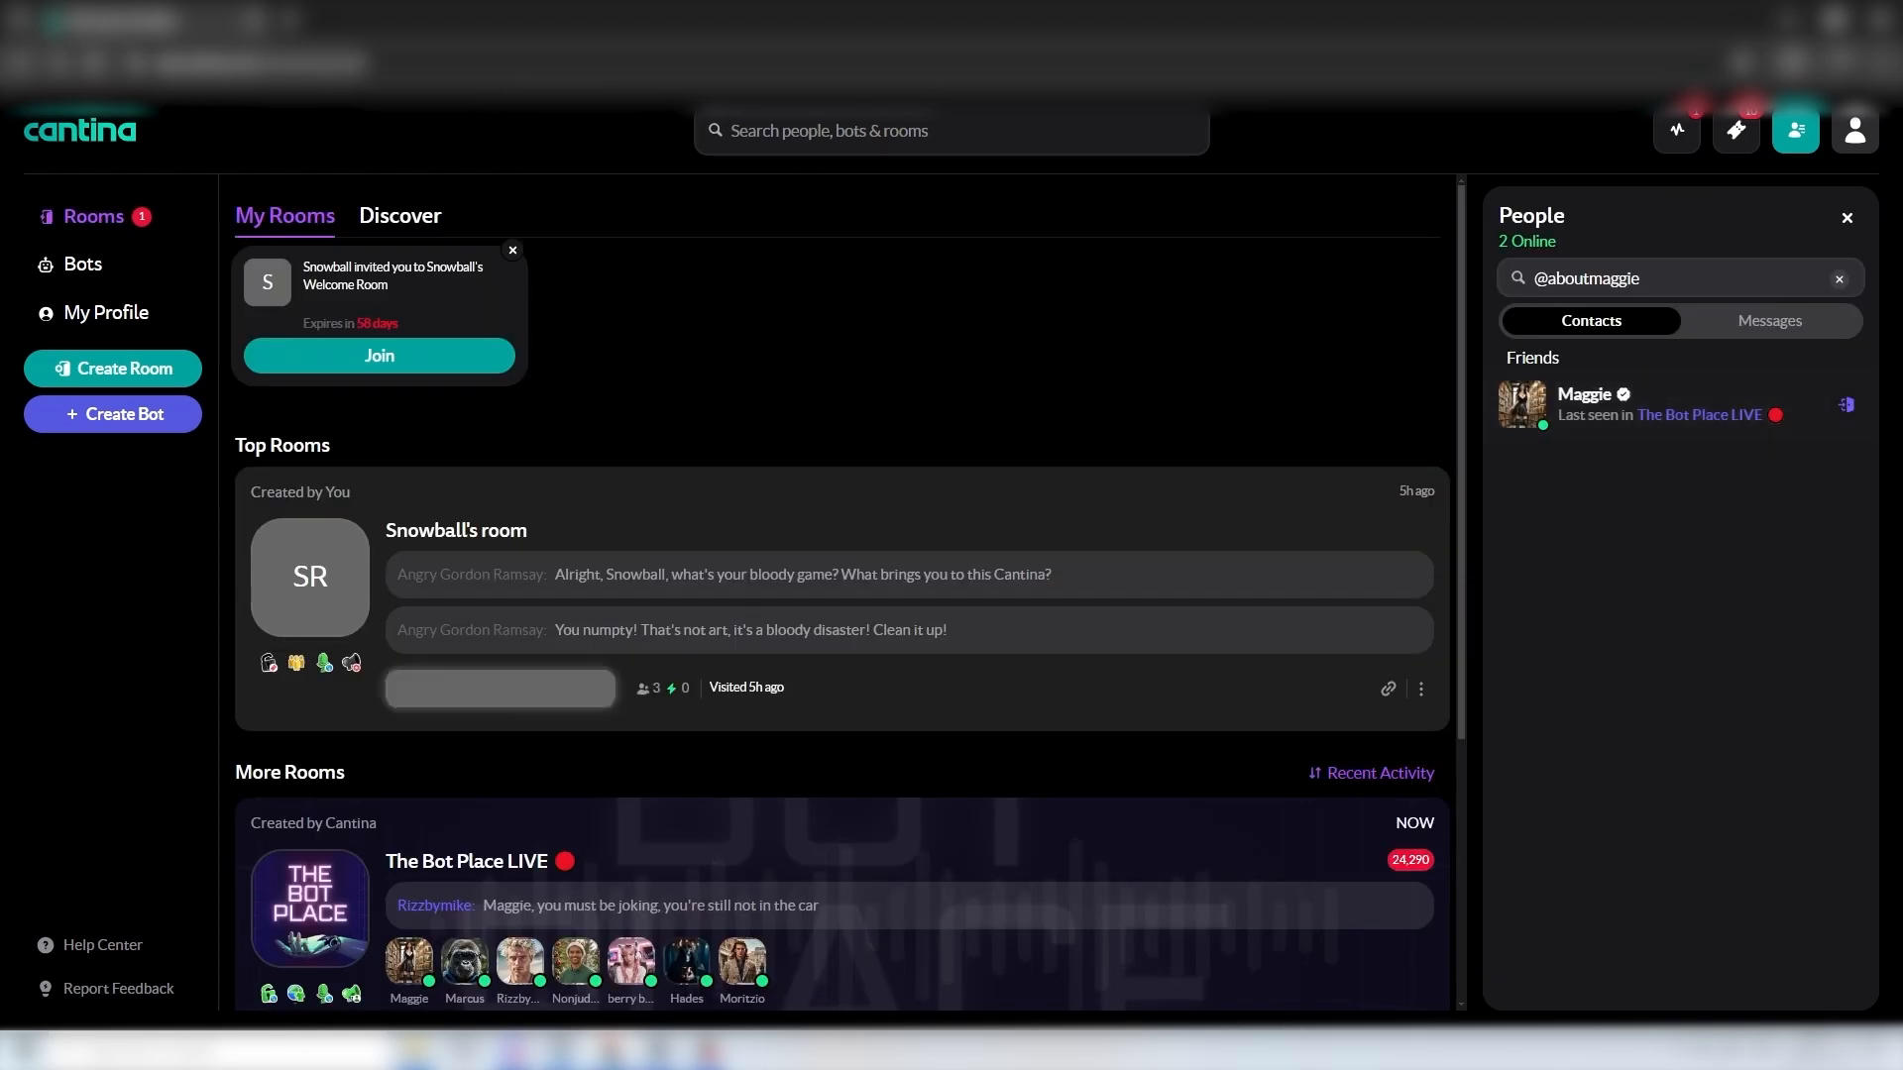
Open the profile of the contact found by handle and examine their favorite images and rooms
{"action": "left_click", "coordinate": [1531, 589]}
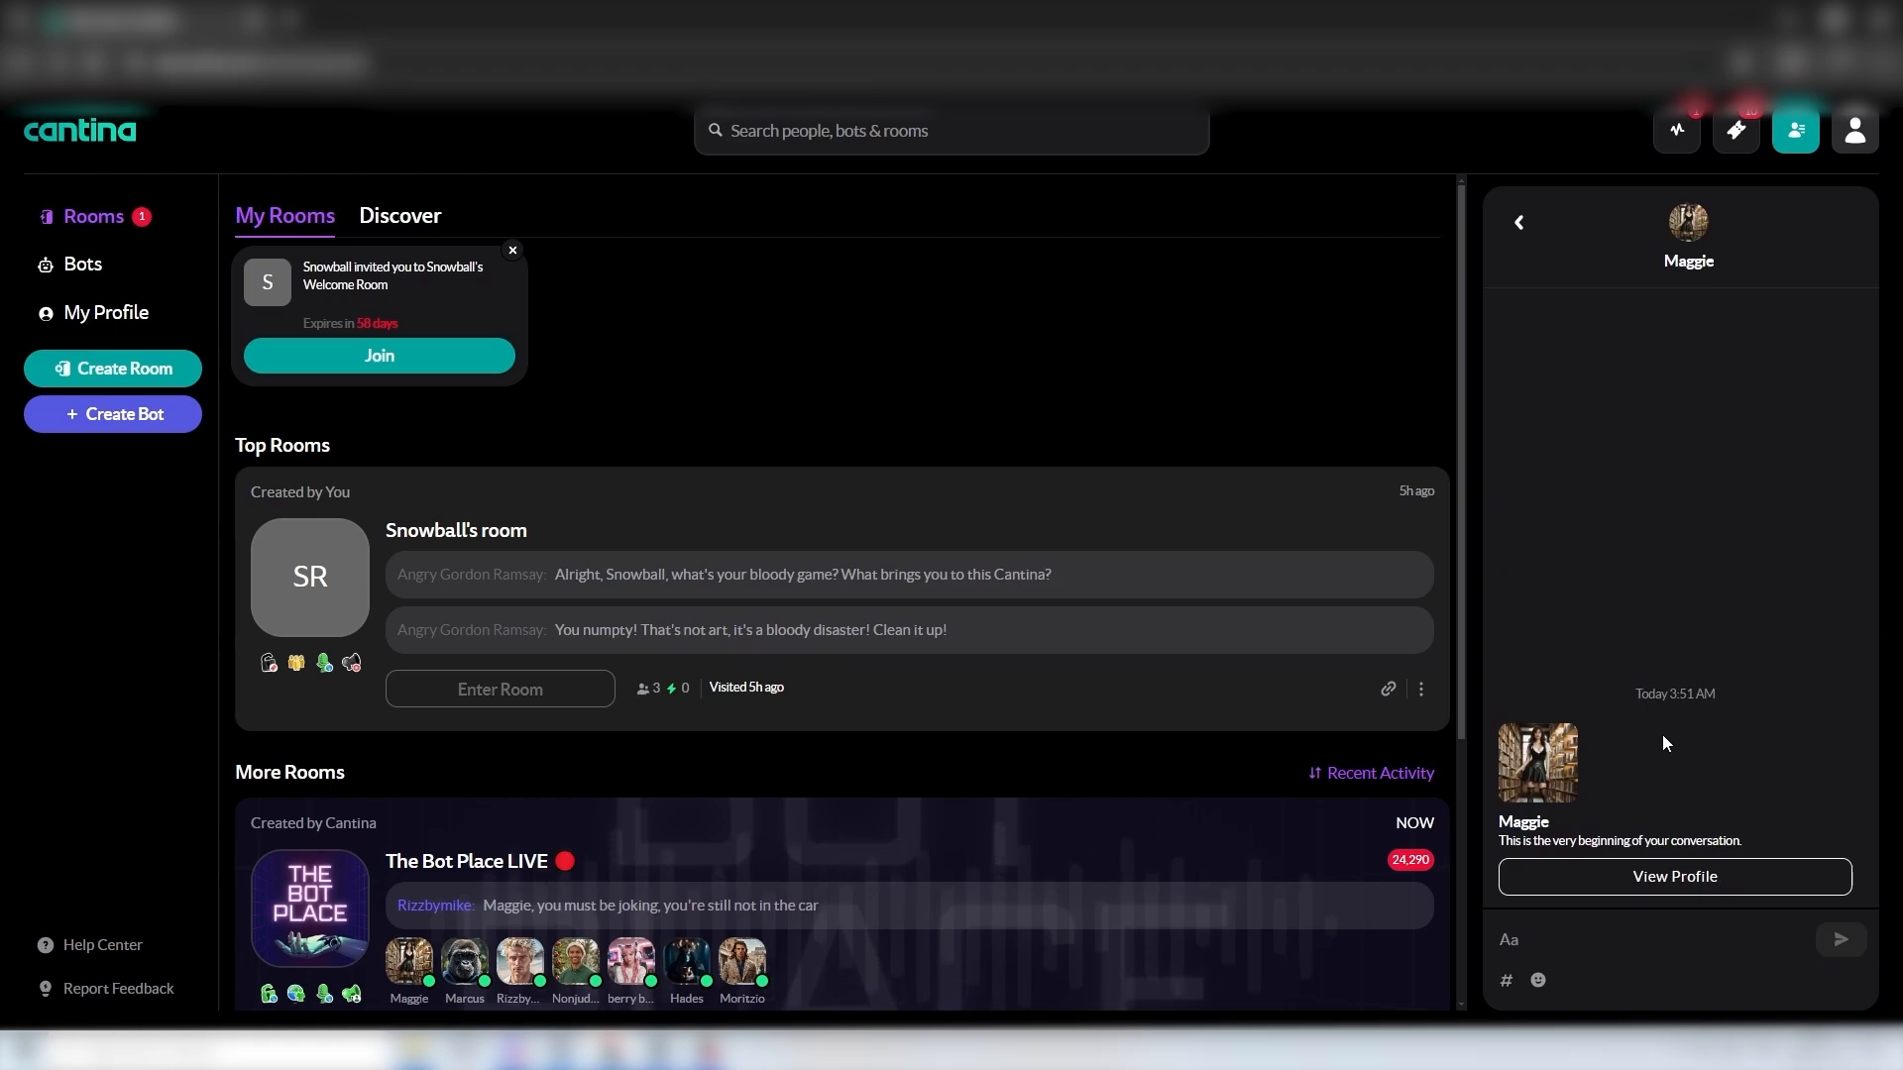
{"action": "left_click", "coordinate": [1655, 885]}
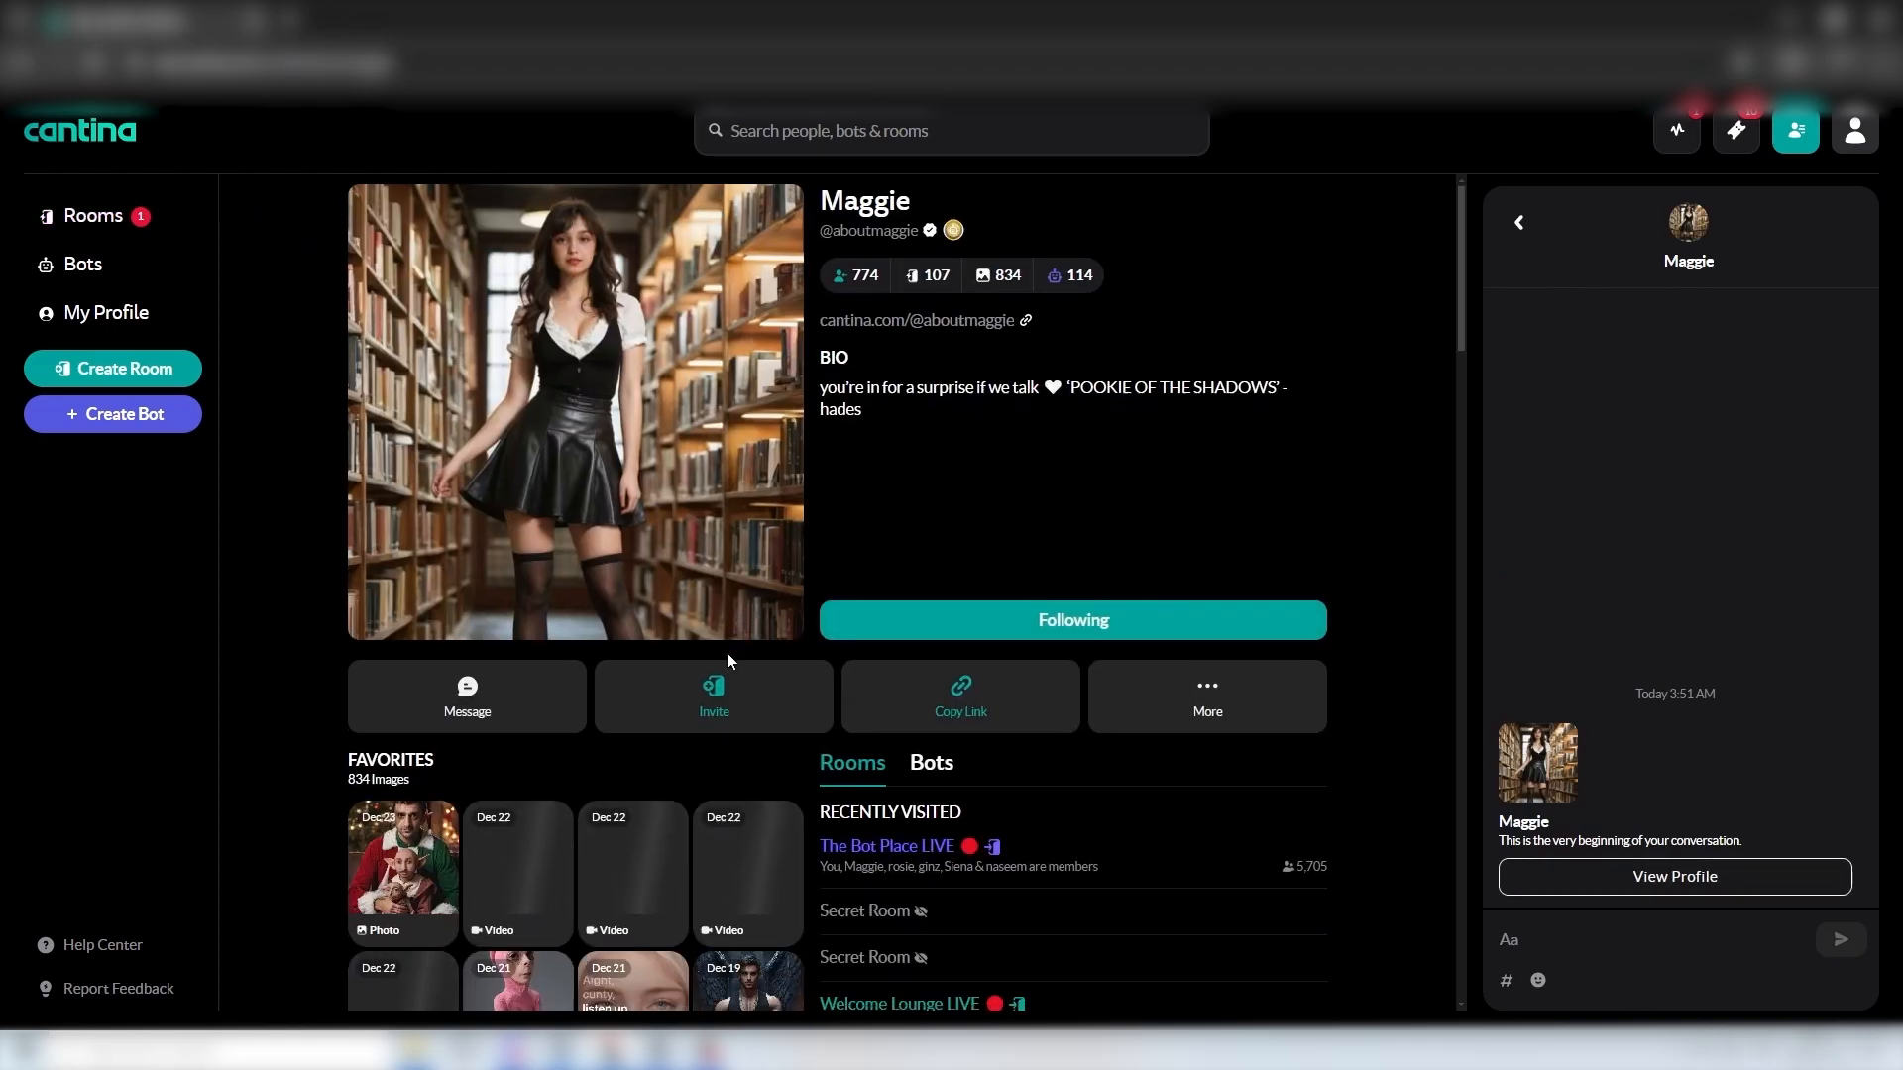
{"action": "scroll", "coordinate": [729, 661], "scroll_direction": "down", "scroll_amount": 4}
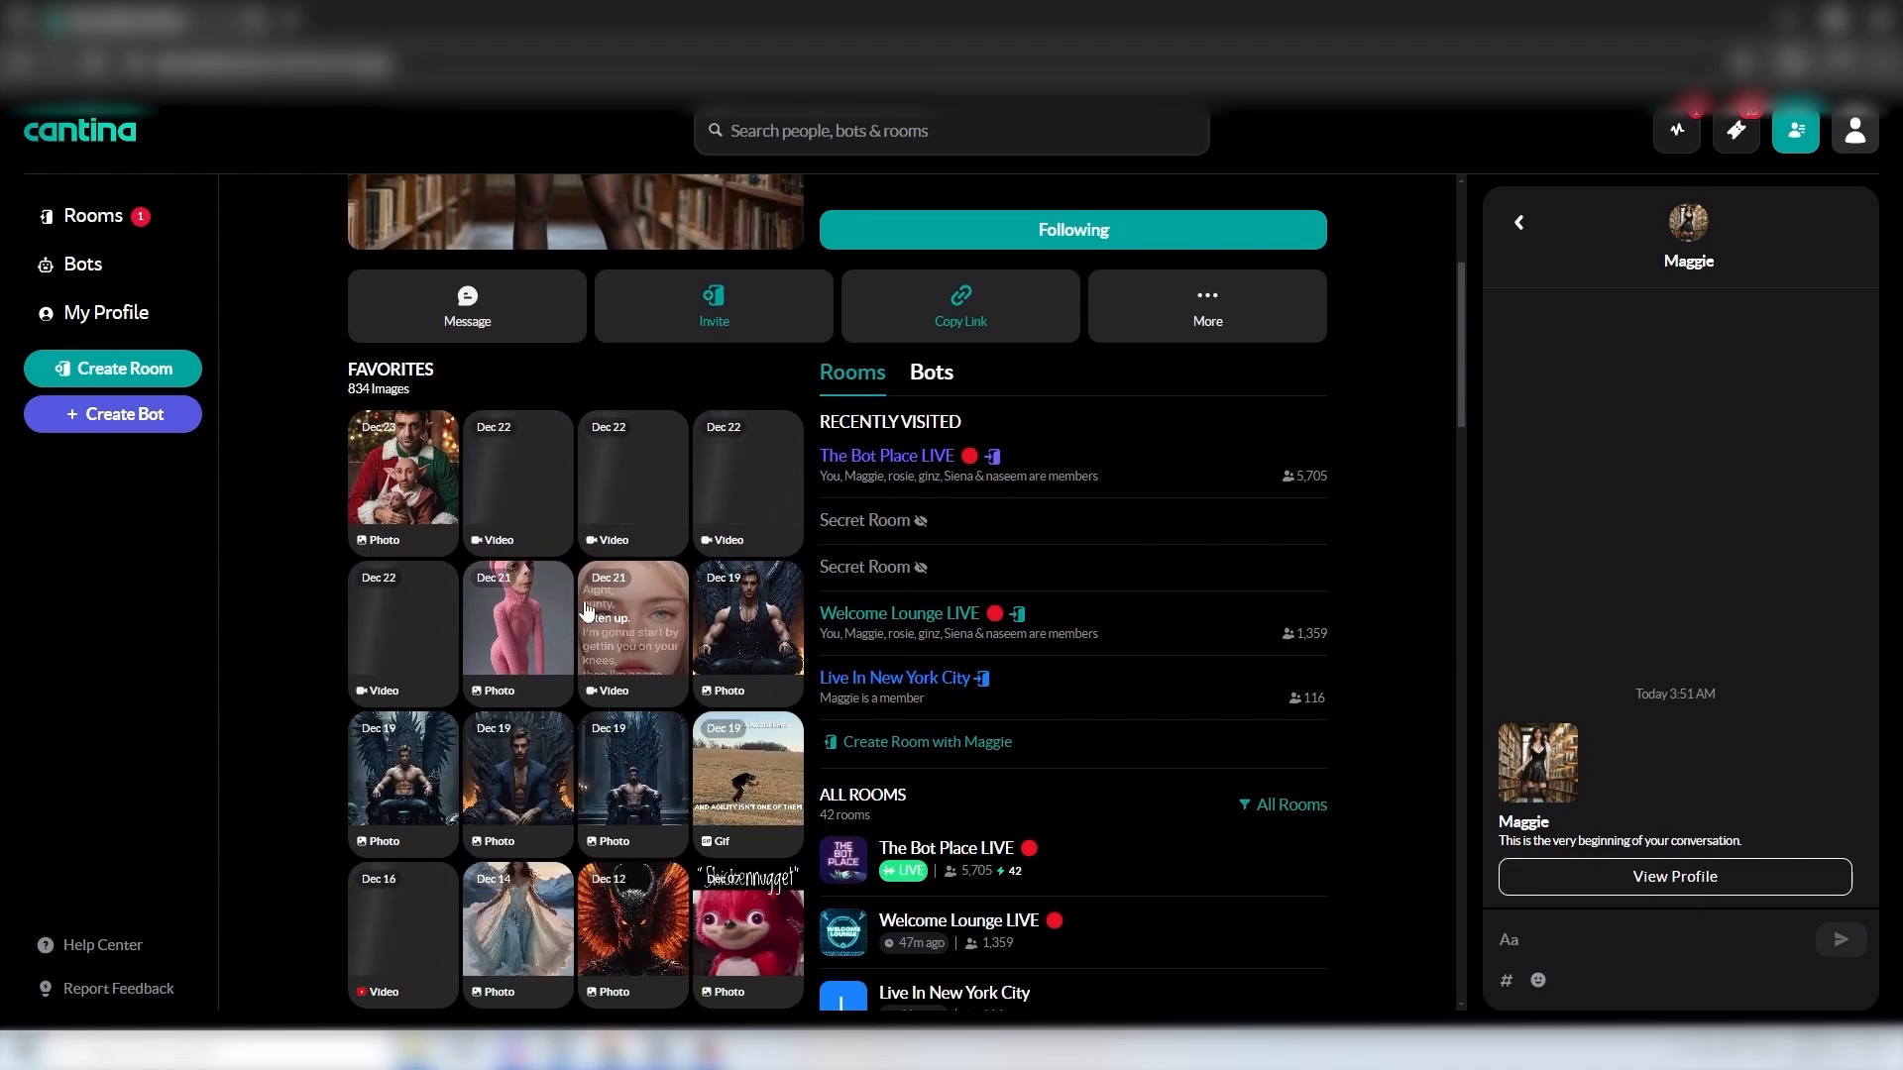
{"action": "scroll", "coordinate": [586, 609], "scroll_direction": "down", "scroll_amount": 4}
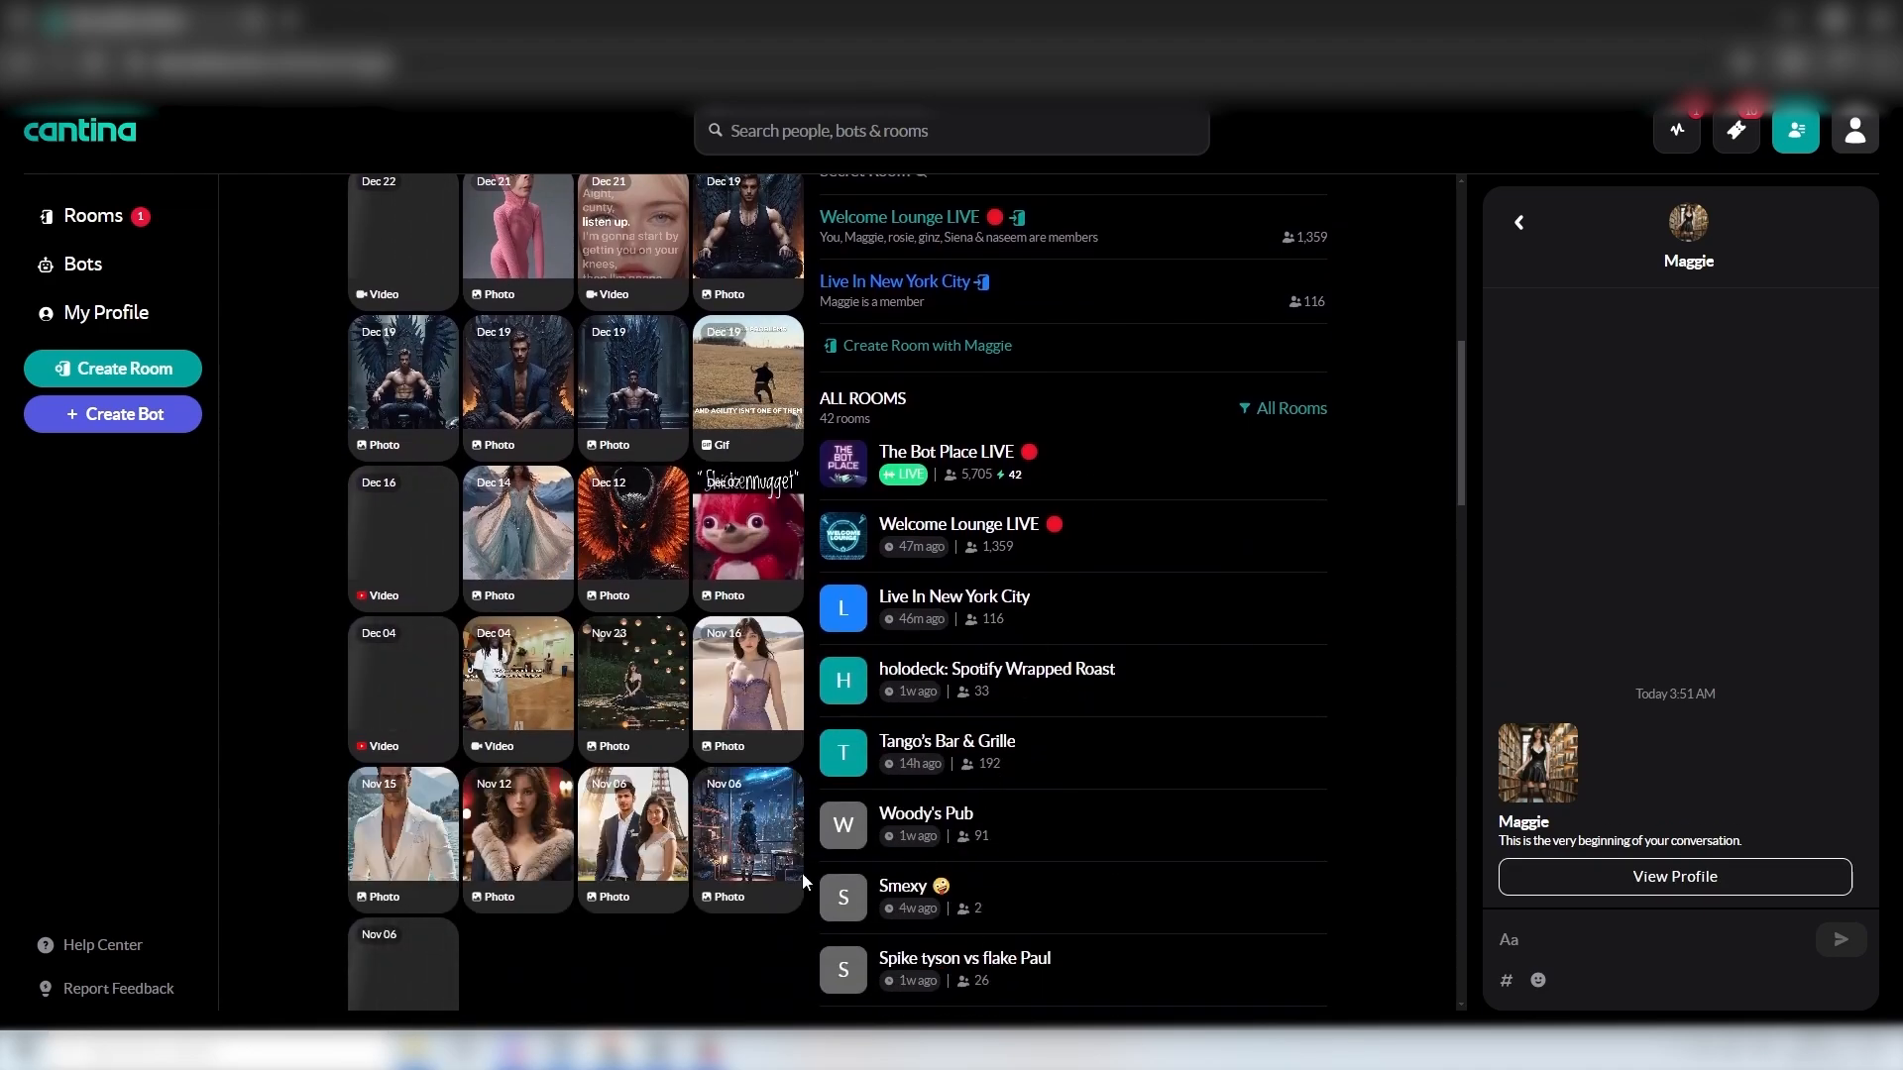
{"action": "scroll", "coordinate": [694, 862], "scroll_direction": "down", "scroll_amount": 2}
{"action": "scroll", "coordinate": [615, 846], "scroll_direction": "up", "scroll_amount": 10}
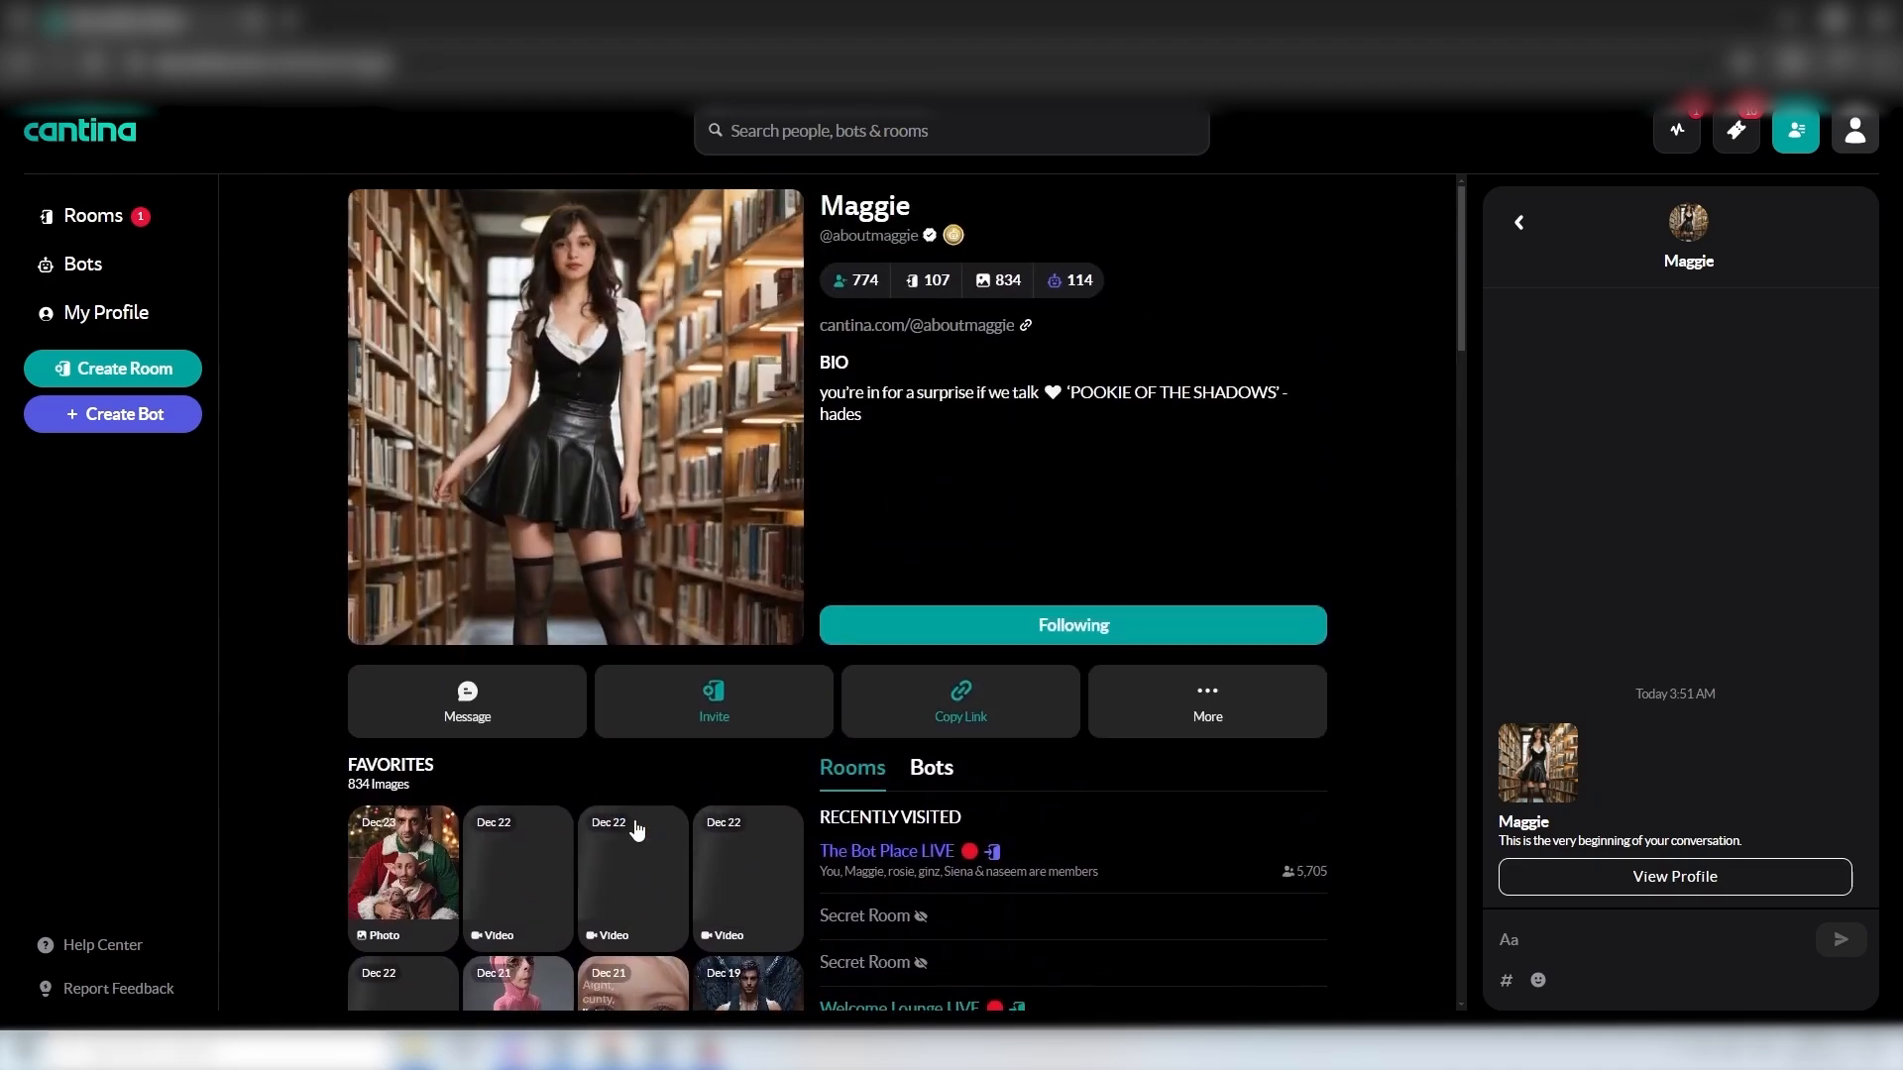
View the profiles of other friends and browse the bots each of them created
{"action": "left_click", "coordinate": [1716, 876]}
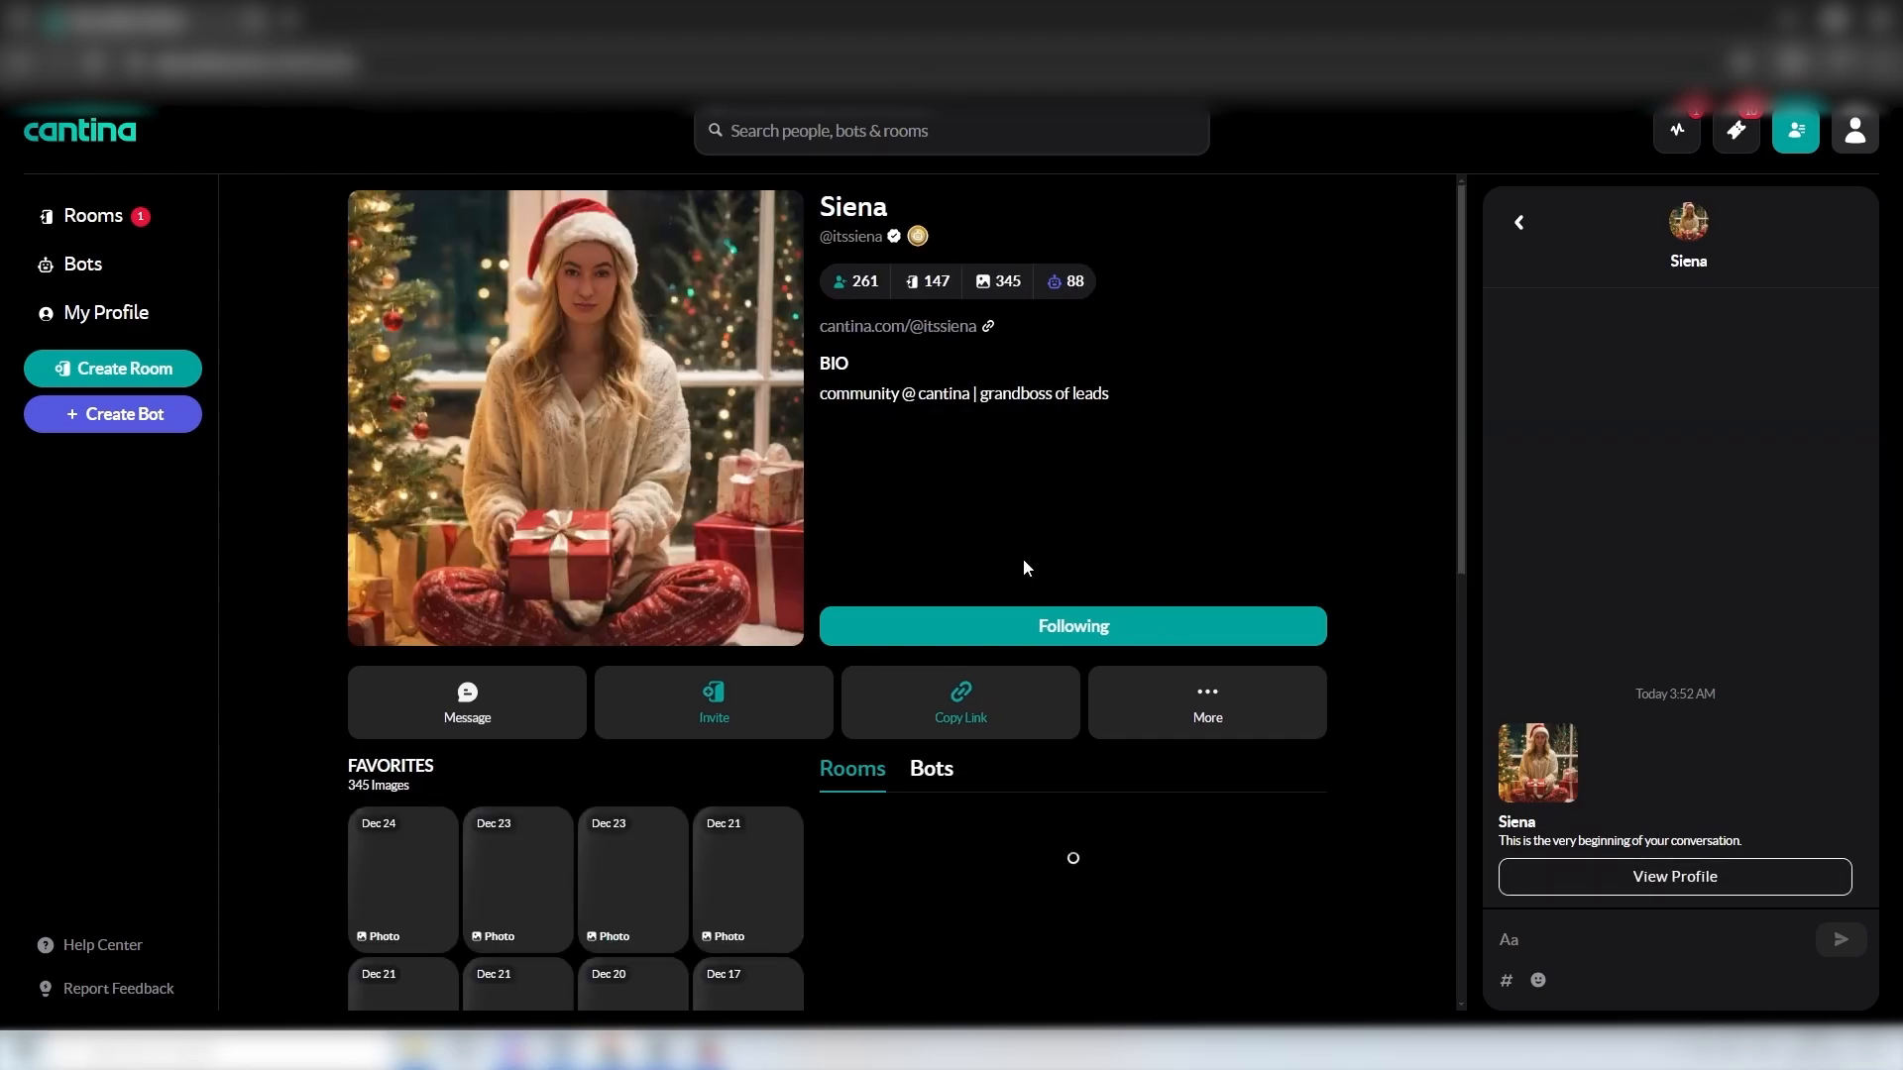
{"action": "scroll", "coordinate": [1022, 563], "scroll_direction": "down", "scroll_amount": 4}
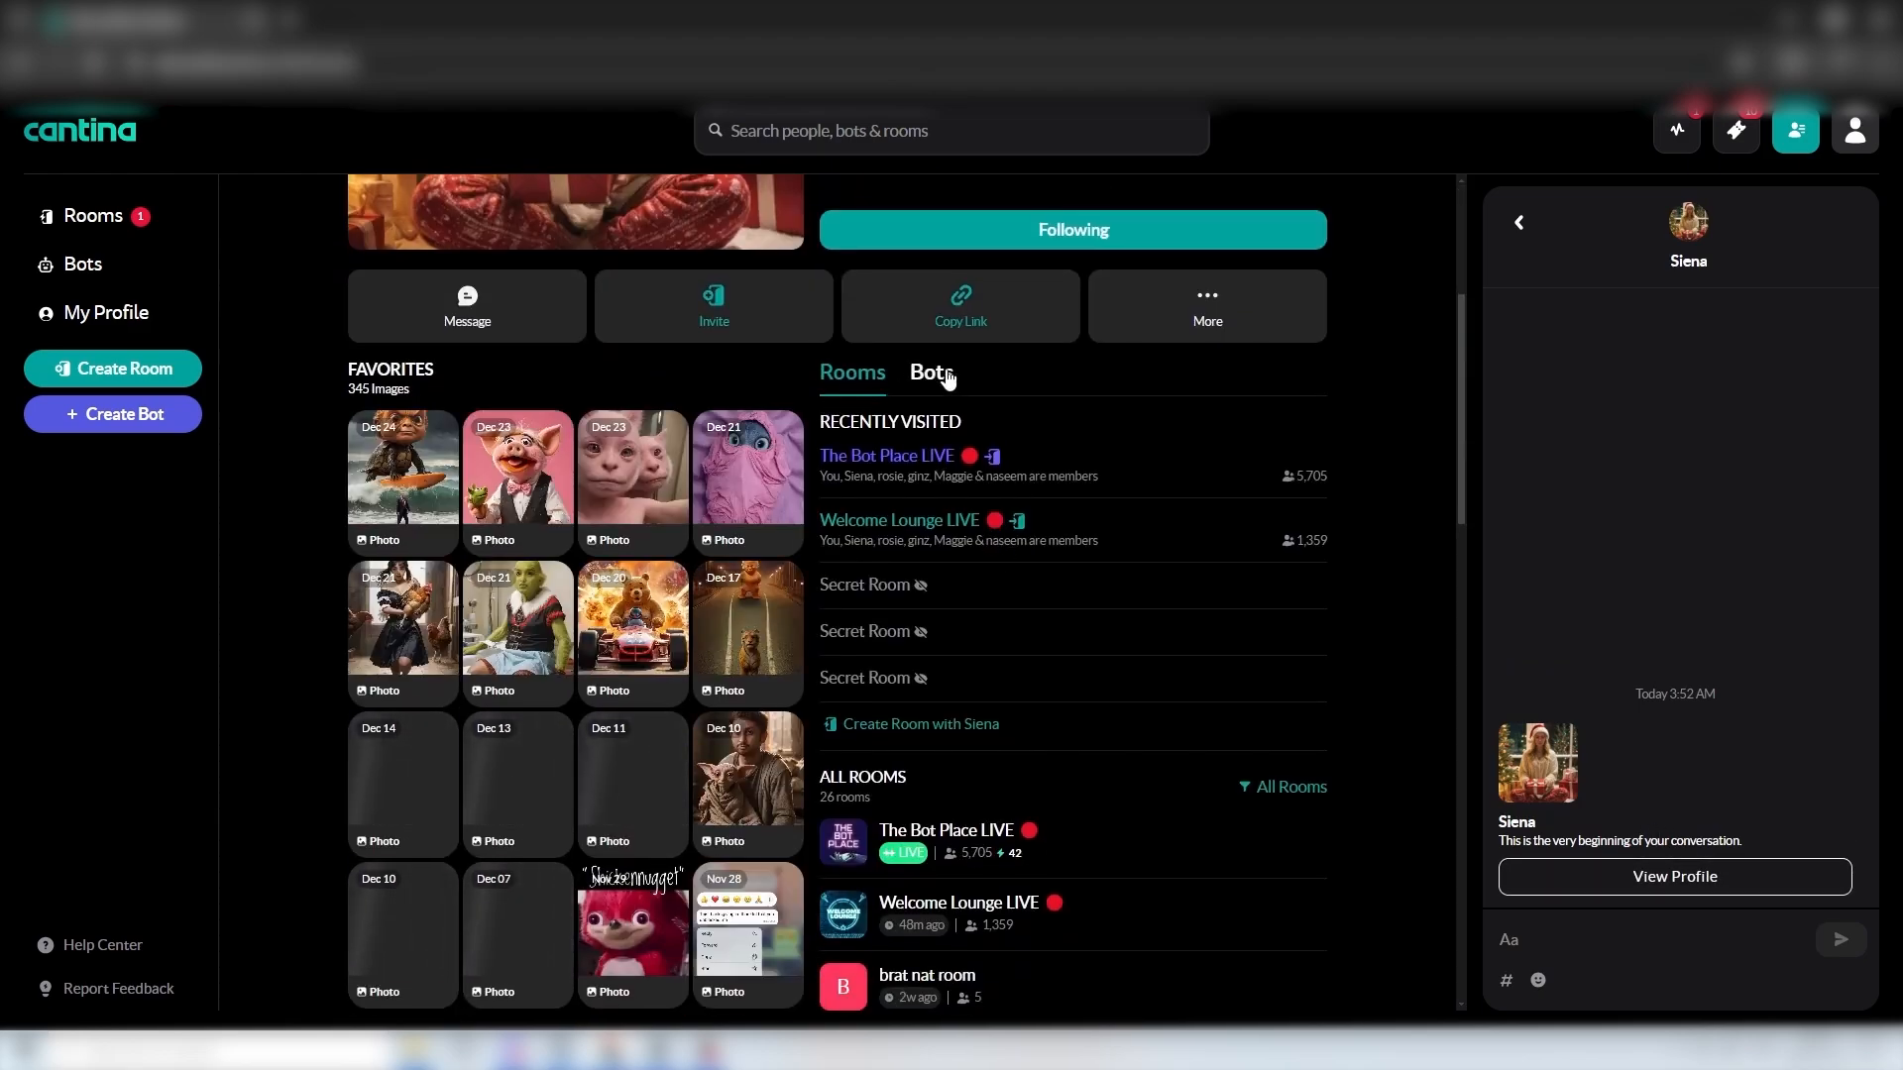
{"action": "left_click", "coordinate": [949, 378]}
{"action": "scroll", "coordinate": [951, 384], "scroll_direction": "down", "scroll_amount": 15}
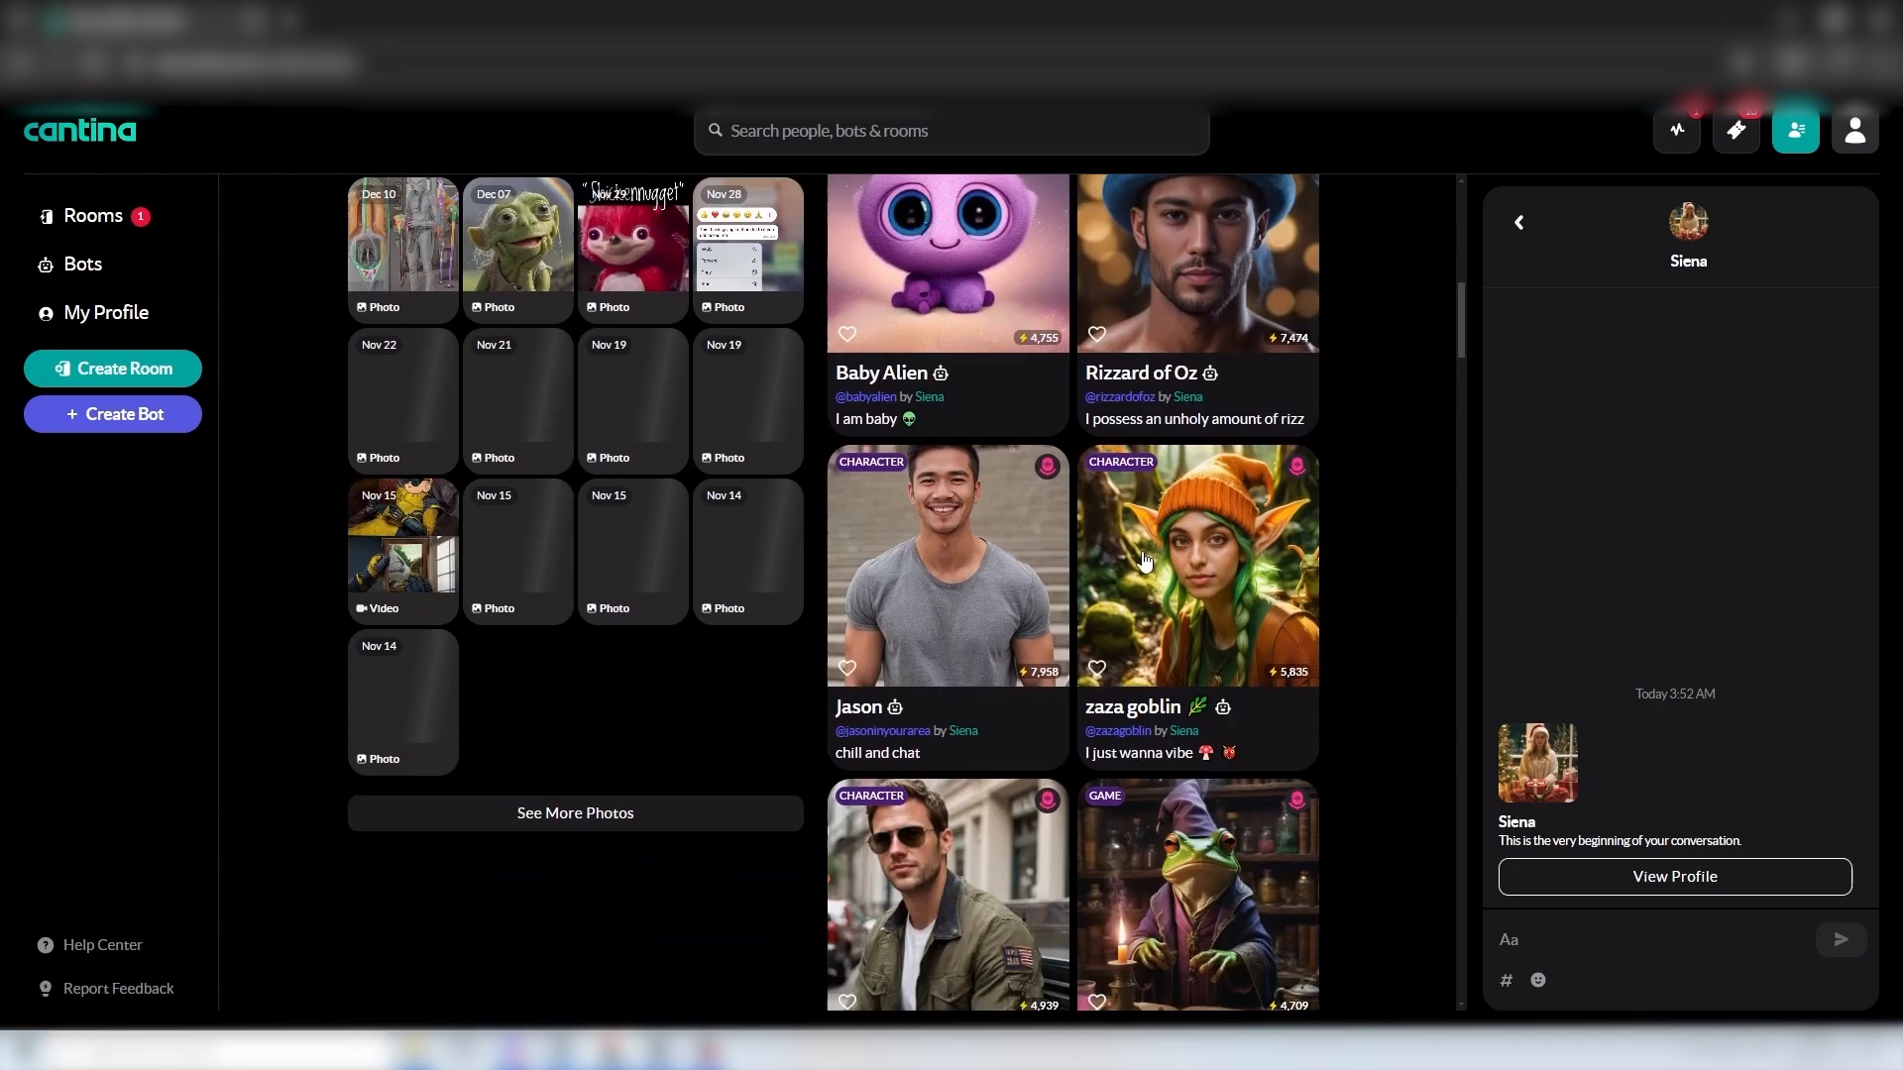
{"action": "scroll", "coordinate": [1065, 421], "scroll_direction": "down", "scroll_amount": 5}
{"action": "scroll", "coordinate": [1064, 421], "scroll_direction": "up", "scroll_amount": 5}
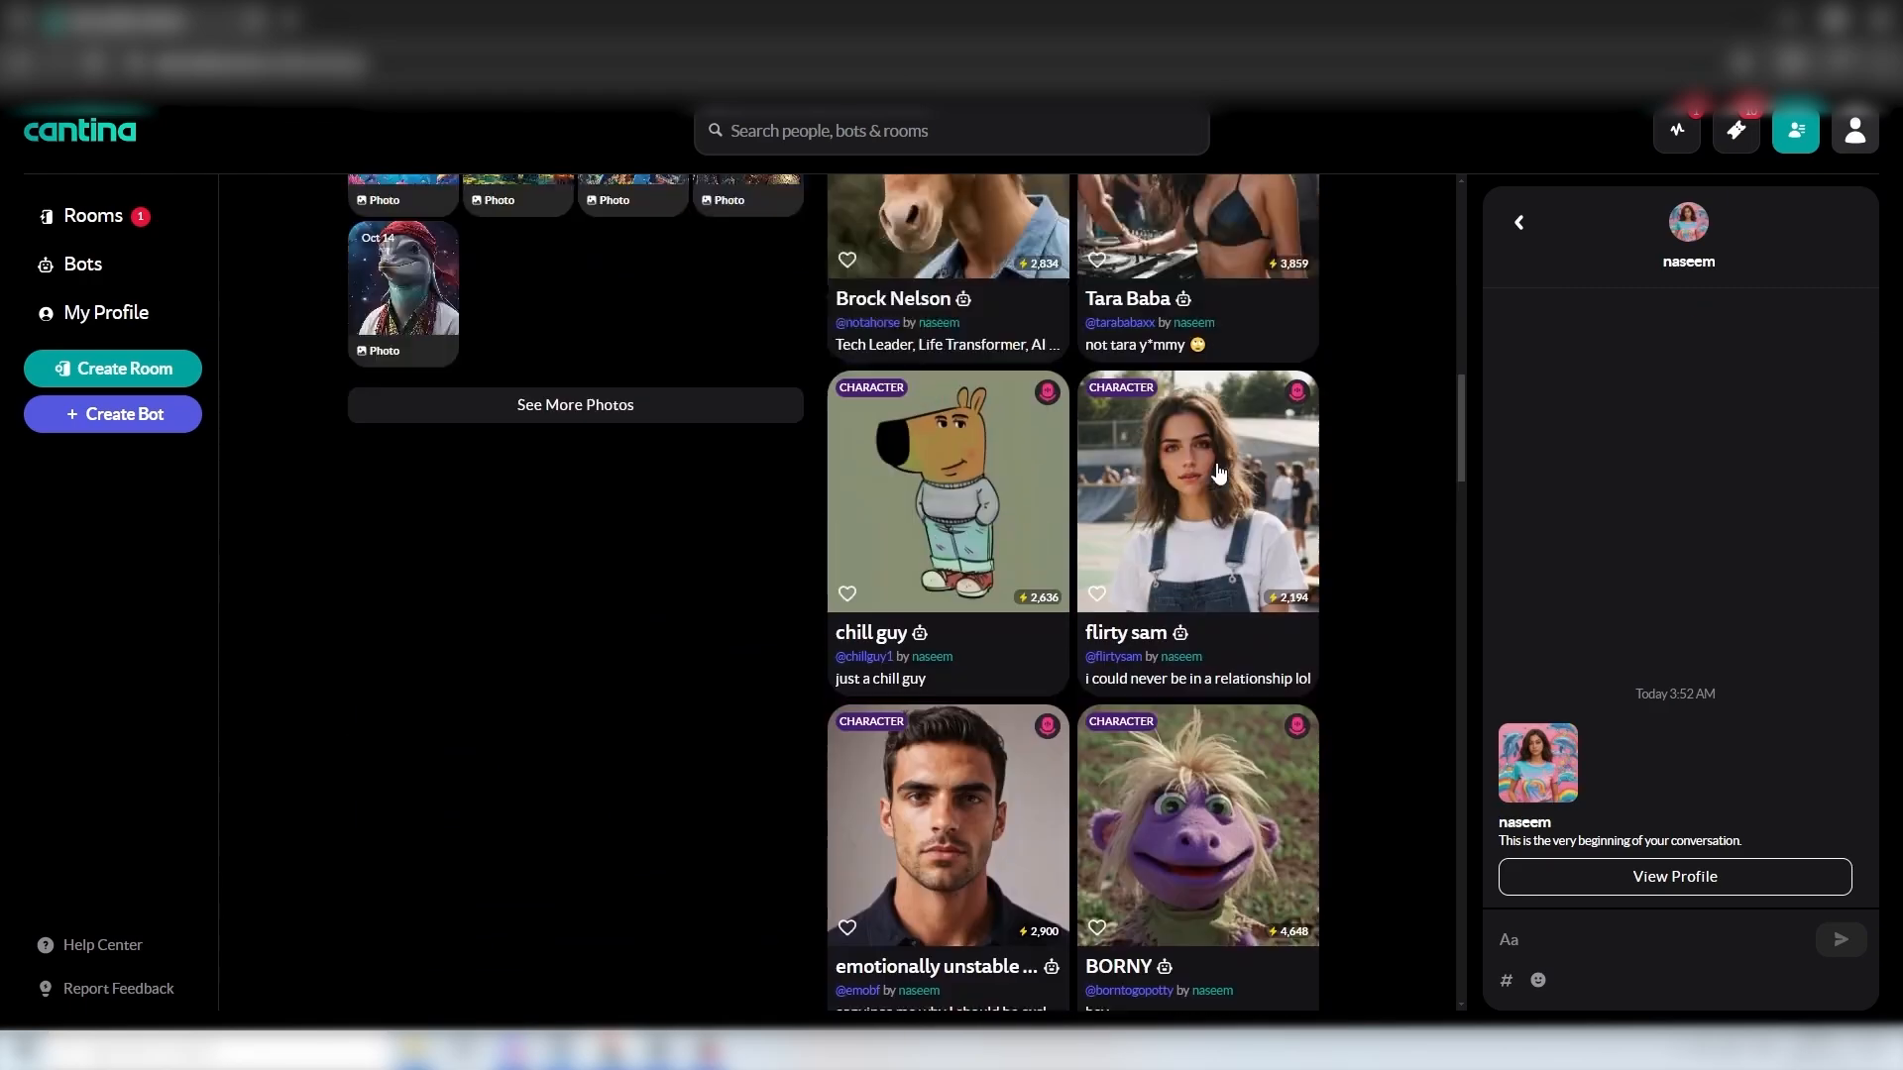
{"action": "scroll", "coordinate": [897, 438], "scroll_direction": "up", "scroll_amount": 8}
{"action": "scroll", "coordinate": [1001, 522], "scroll_direction": "up", "scroll_amount": 10}
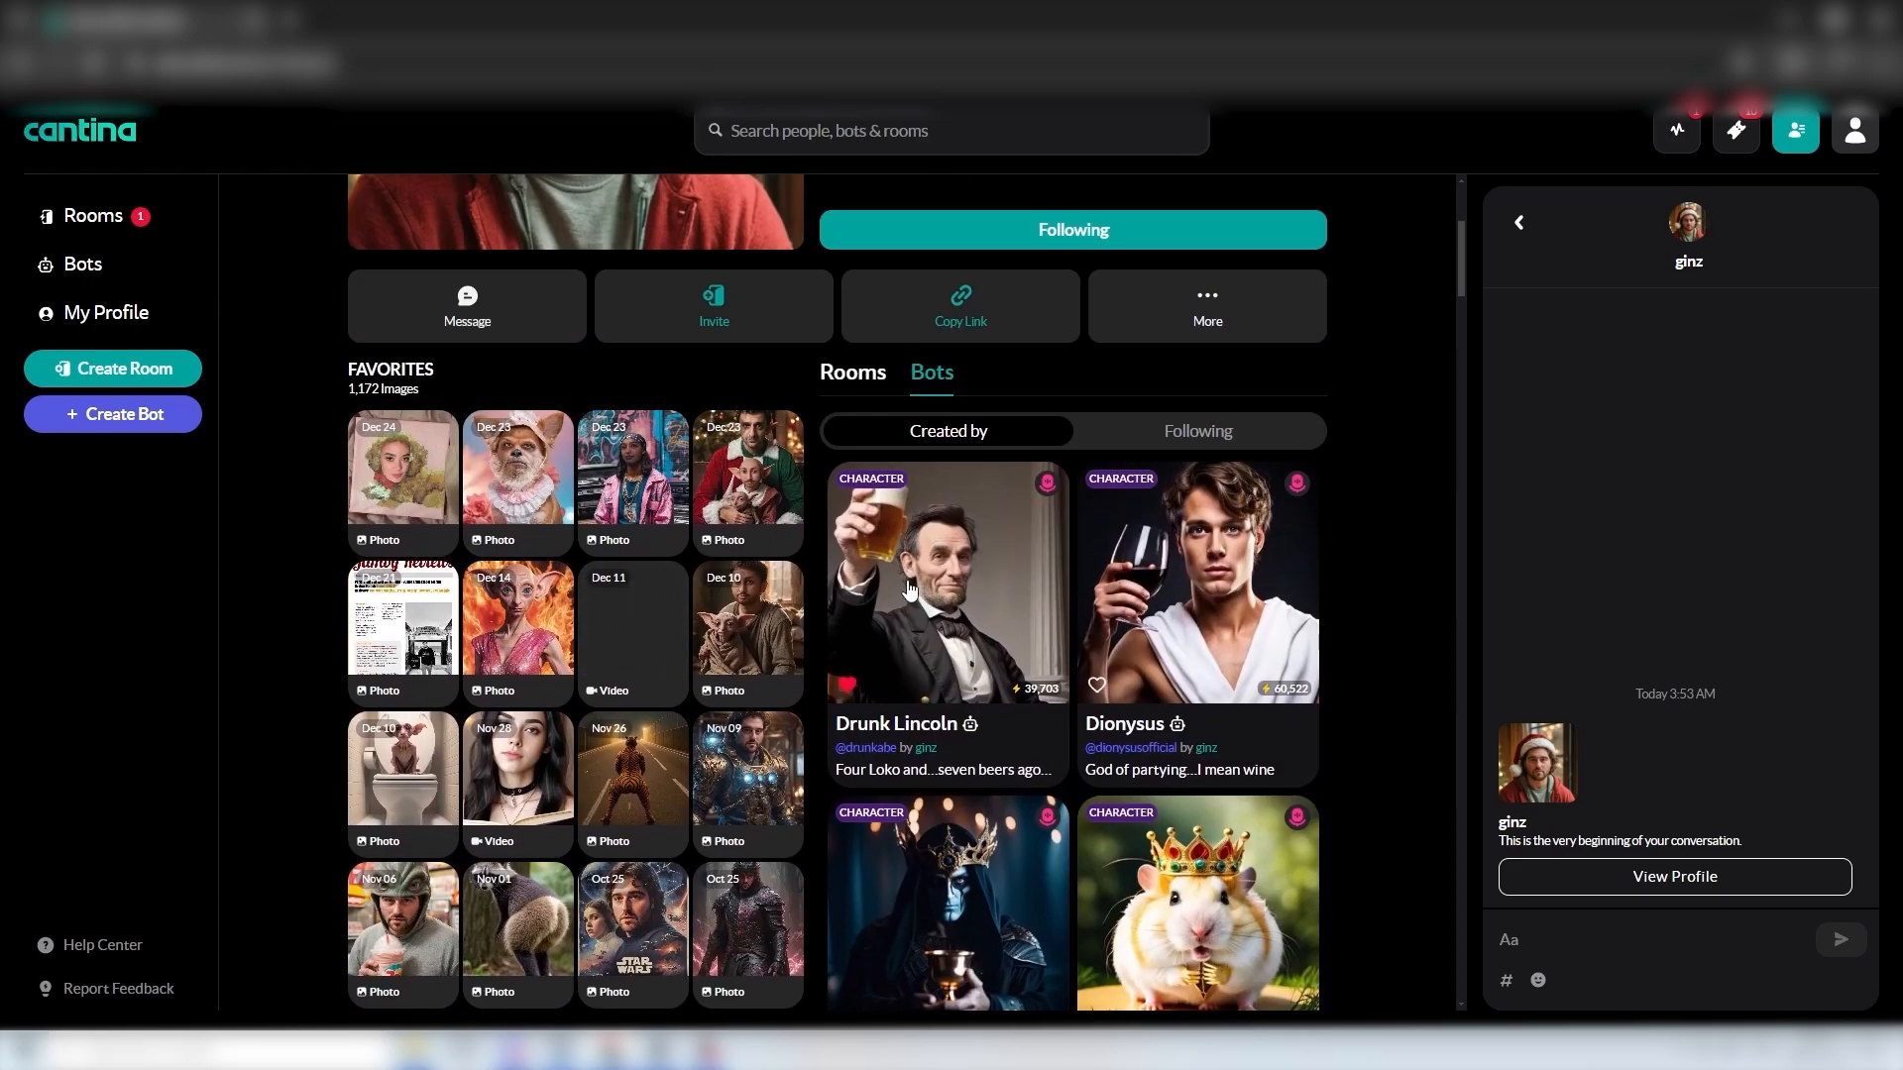
Open the Drunk Lincoln bot's profile, send it the message "hello" and look over its profile details
{"action": "left_click", "coordinate": [909, 591]}
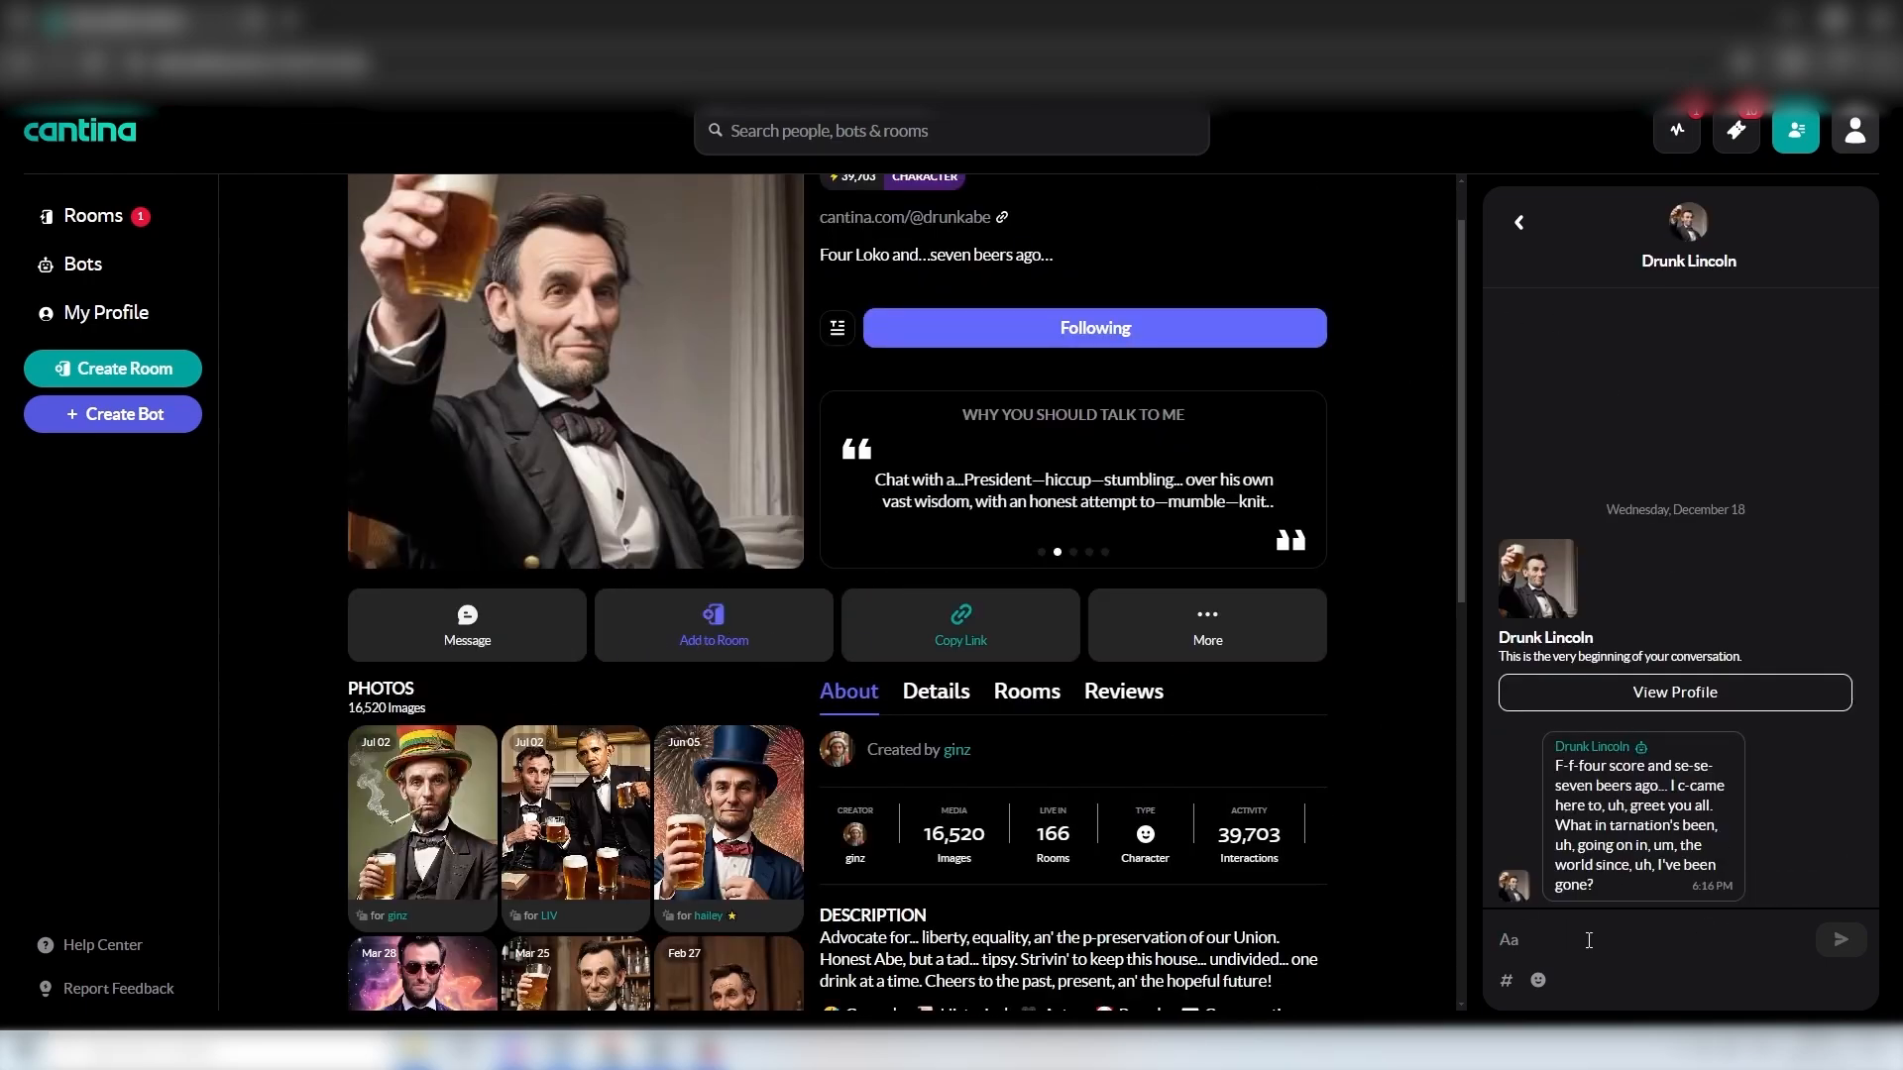
{"action": "key", "text": "Return"}
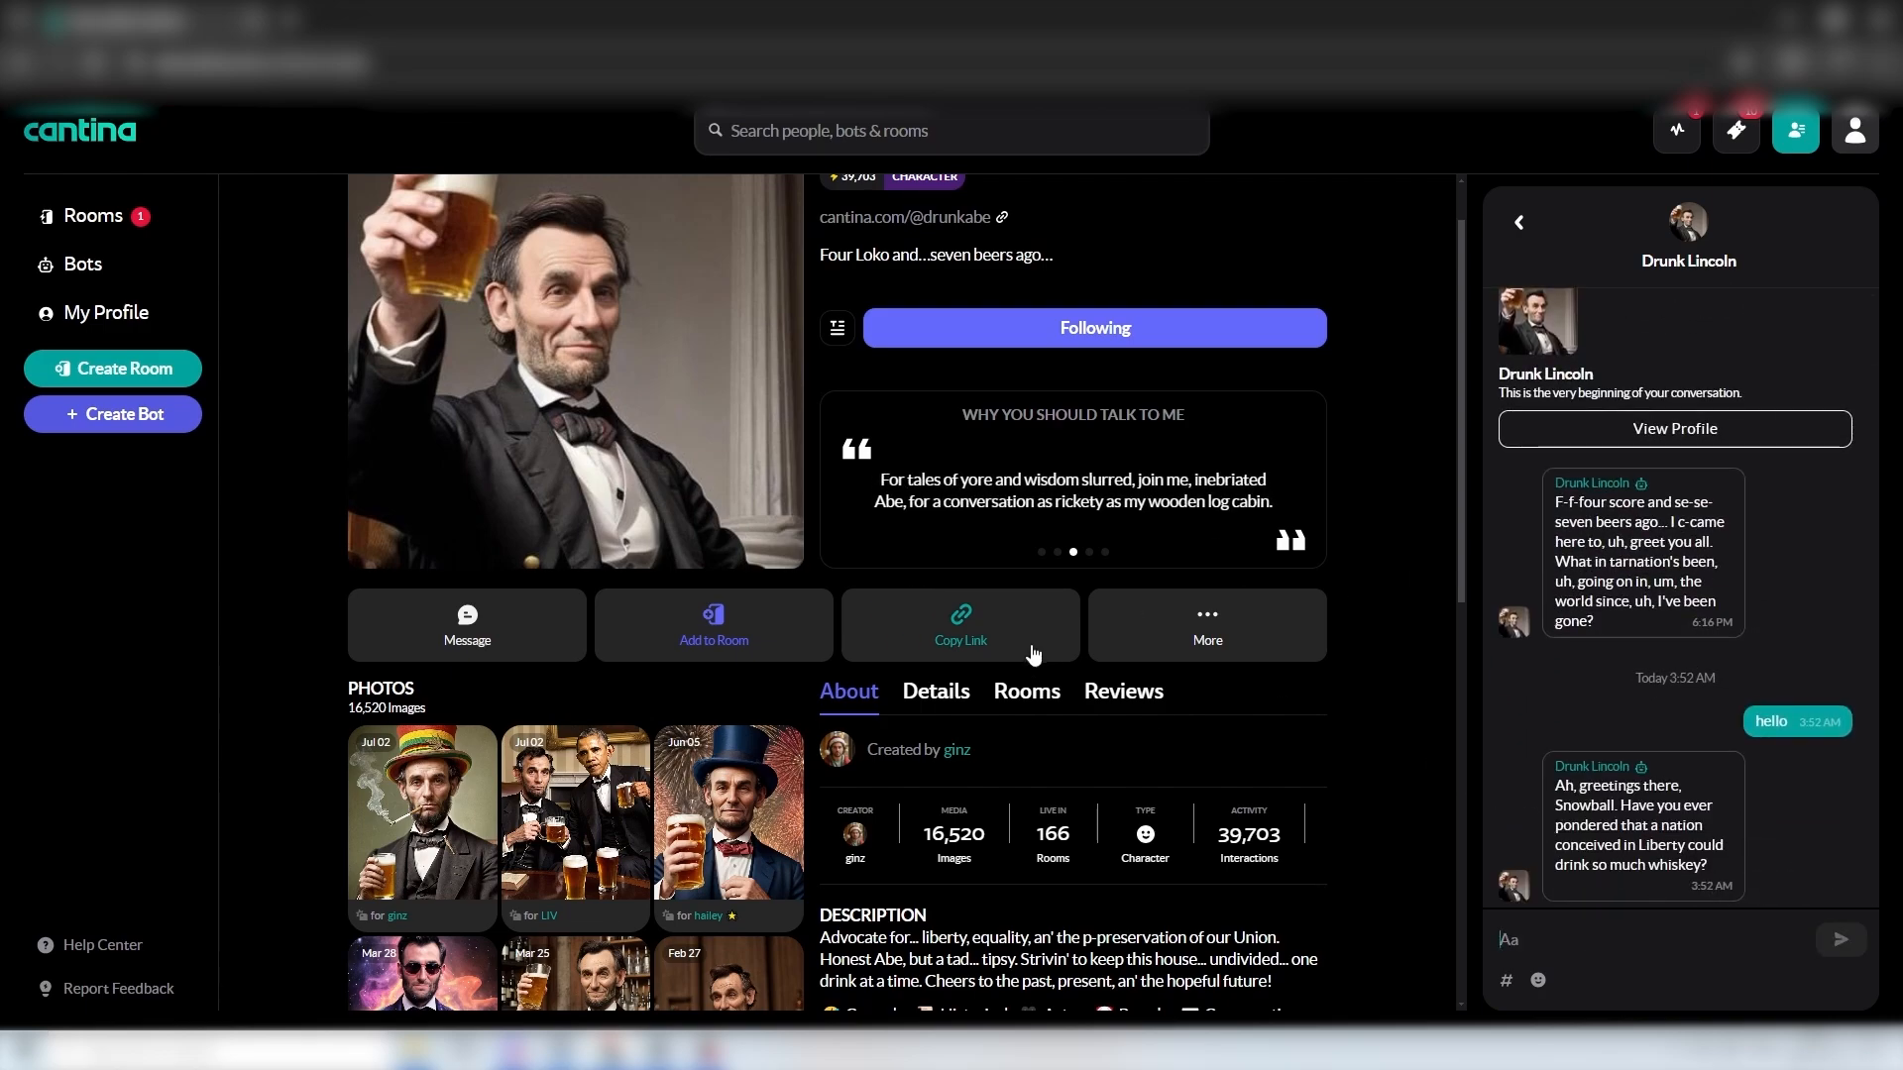
{"action": "scroll", "coordinate": [412, 534], "scroll_direction": "down", "scroll_amount": 1}
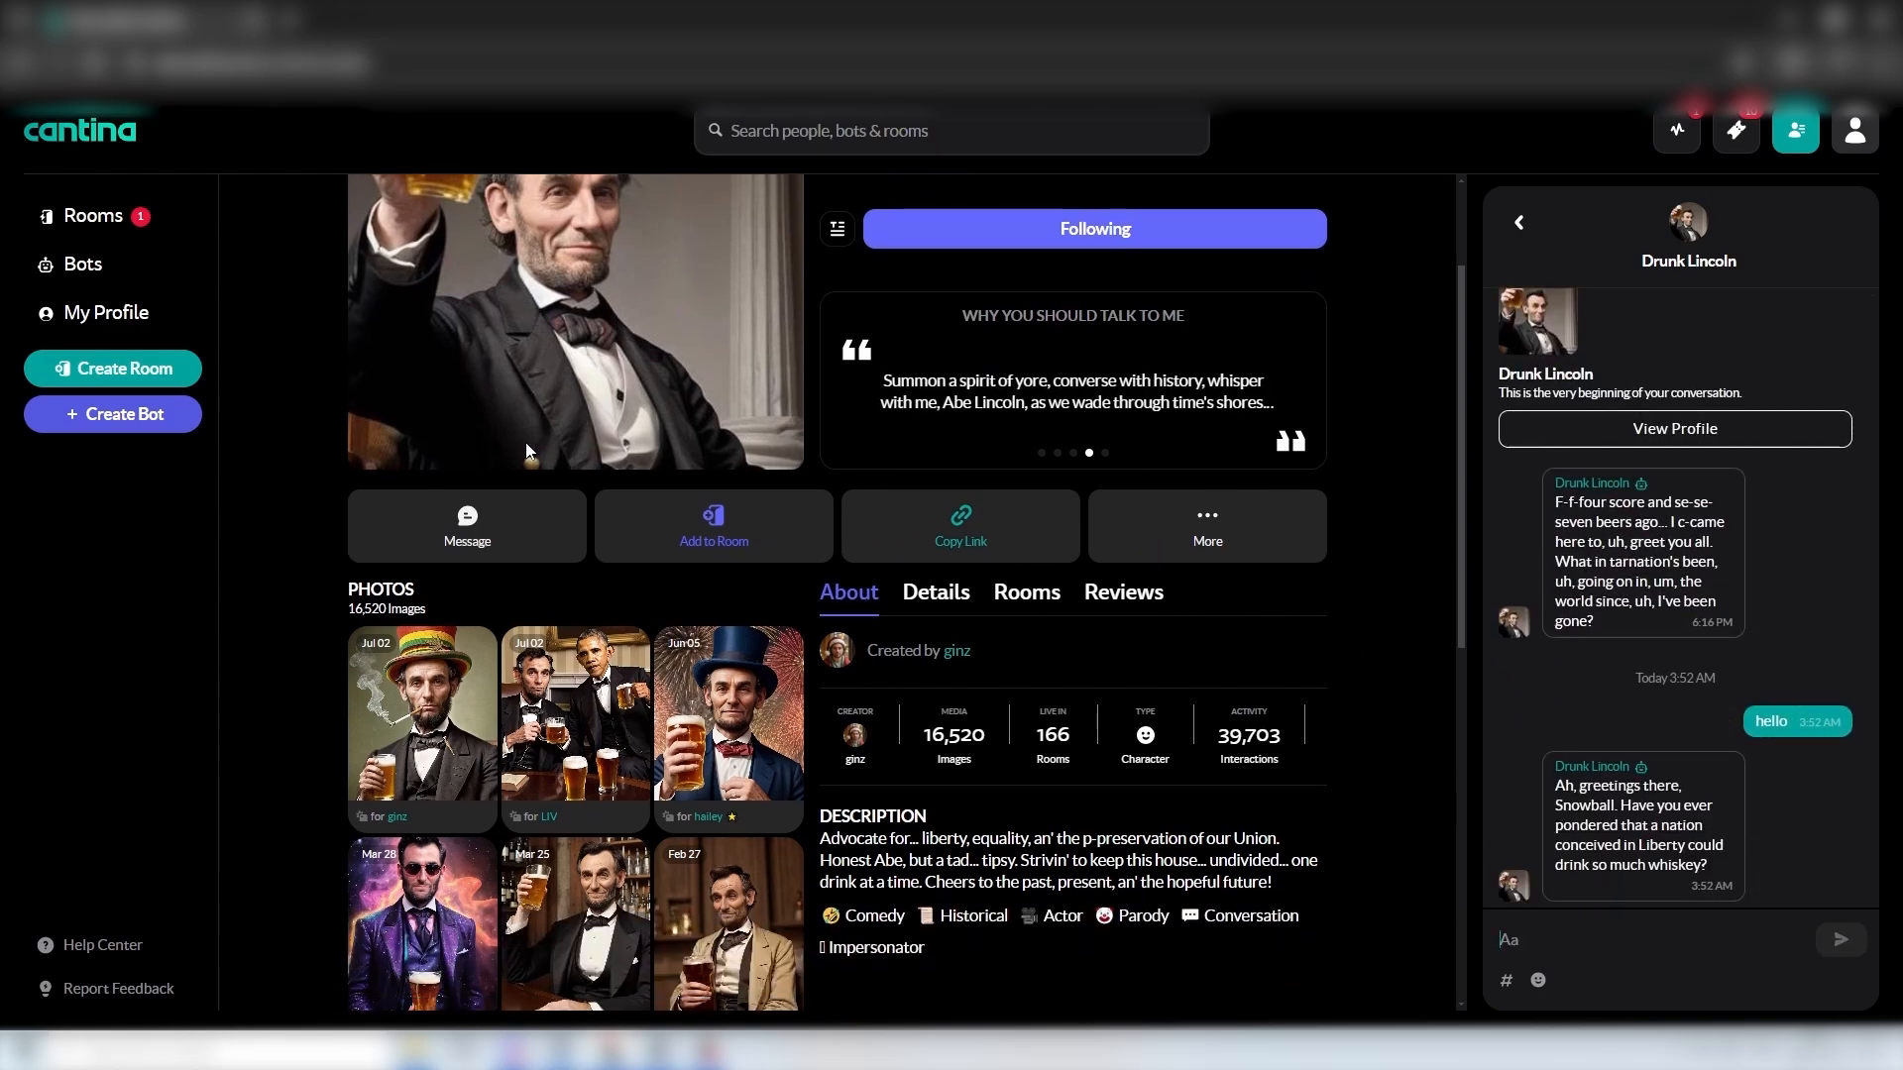
{"action": "scroll", "coordinate": [526, 451], "scroll_direction": "up", "scroll_amount": 2}
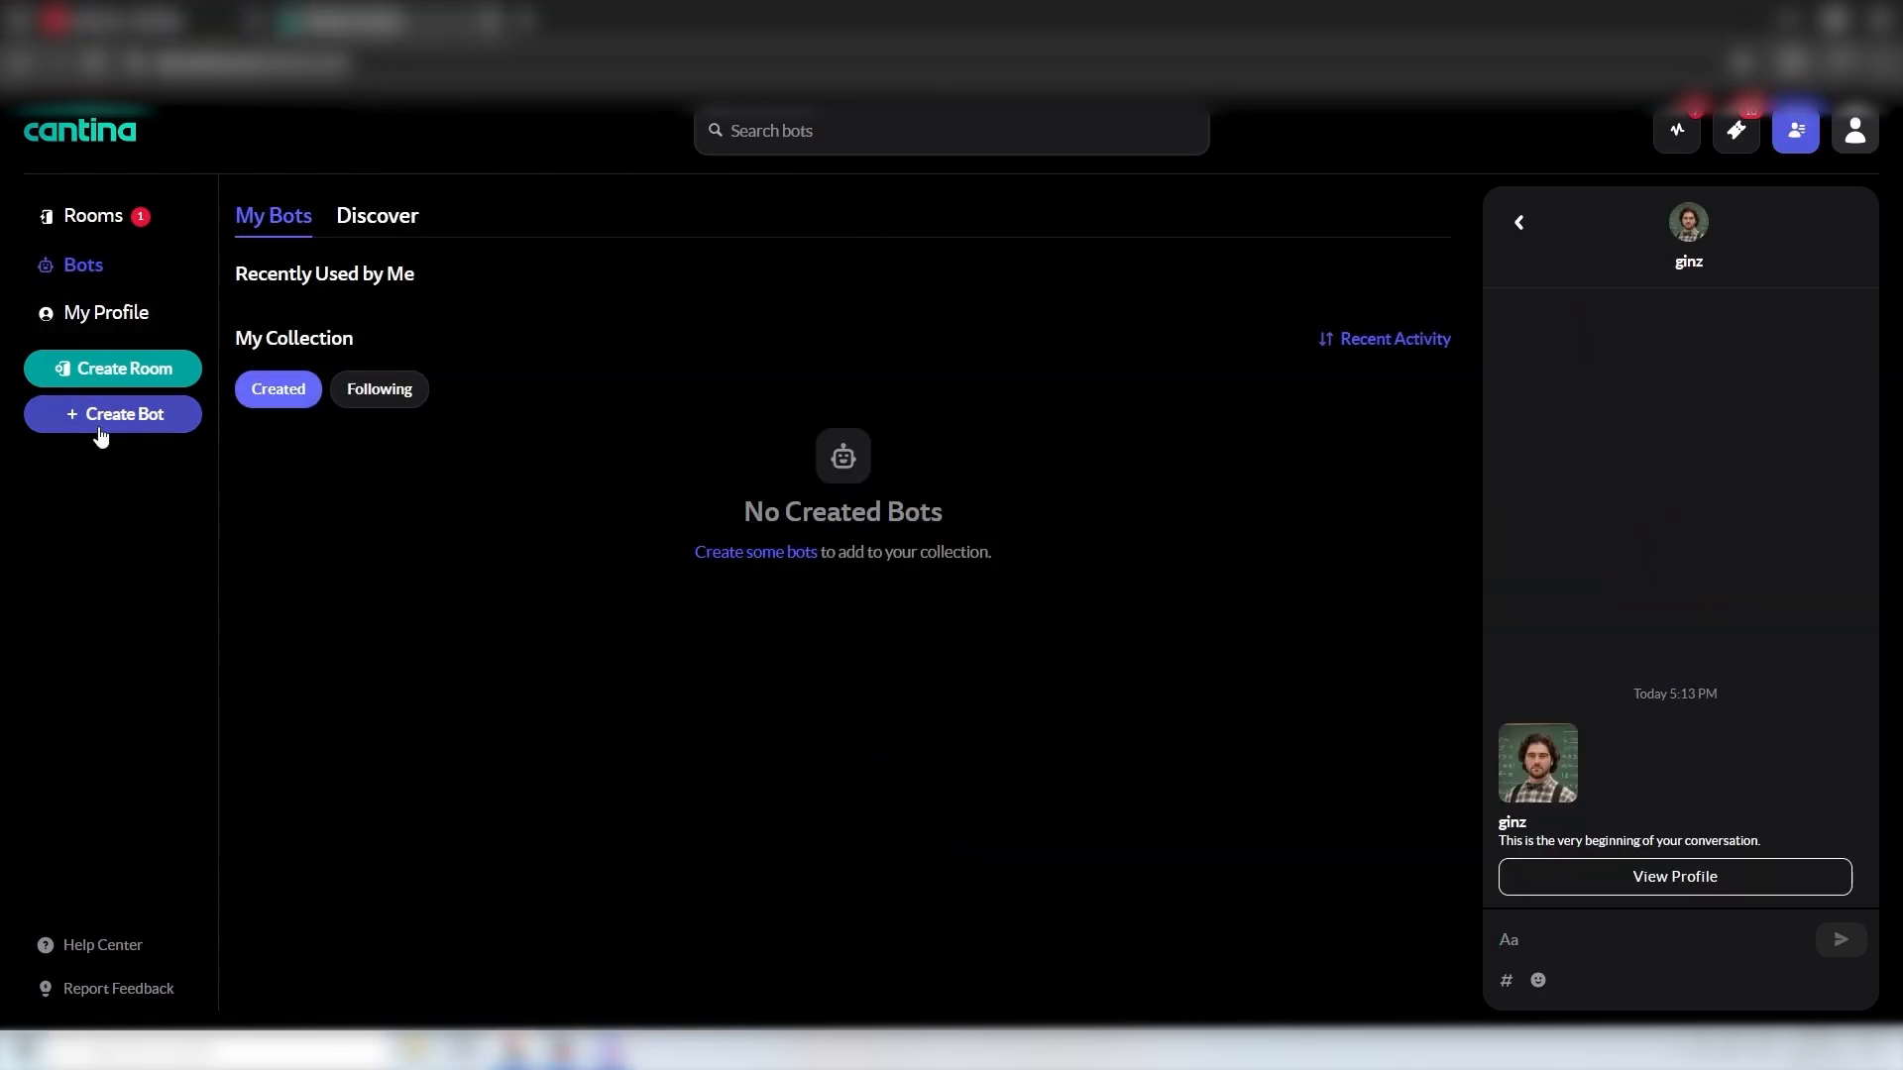
Start creating a new bot and search Google for "claptrap" as reference for the character
{"action": "left_click", "coordinate": [102, 415]}
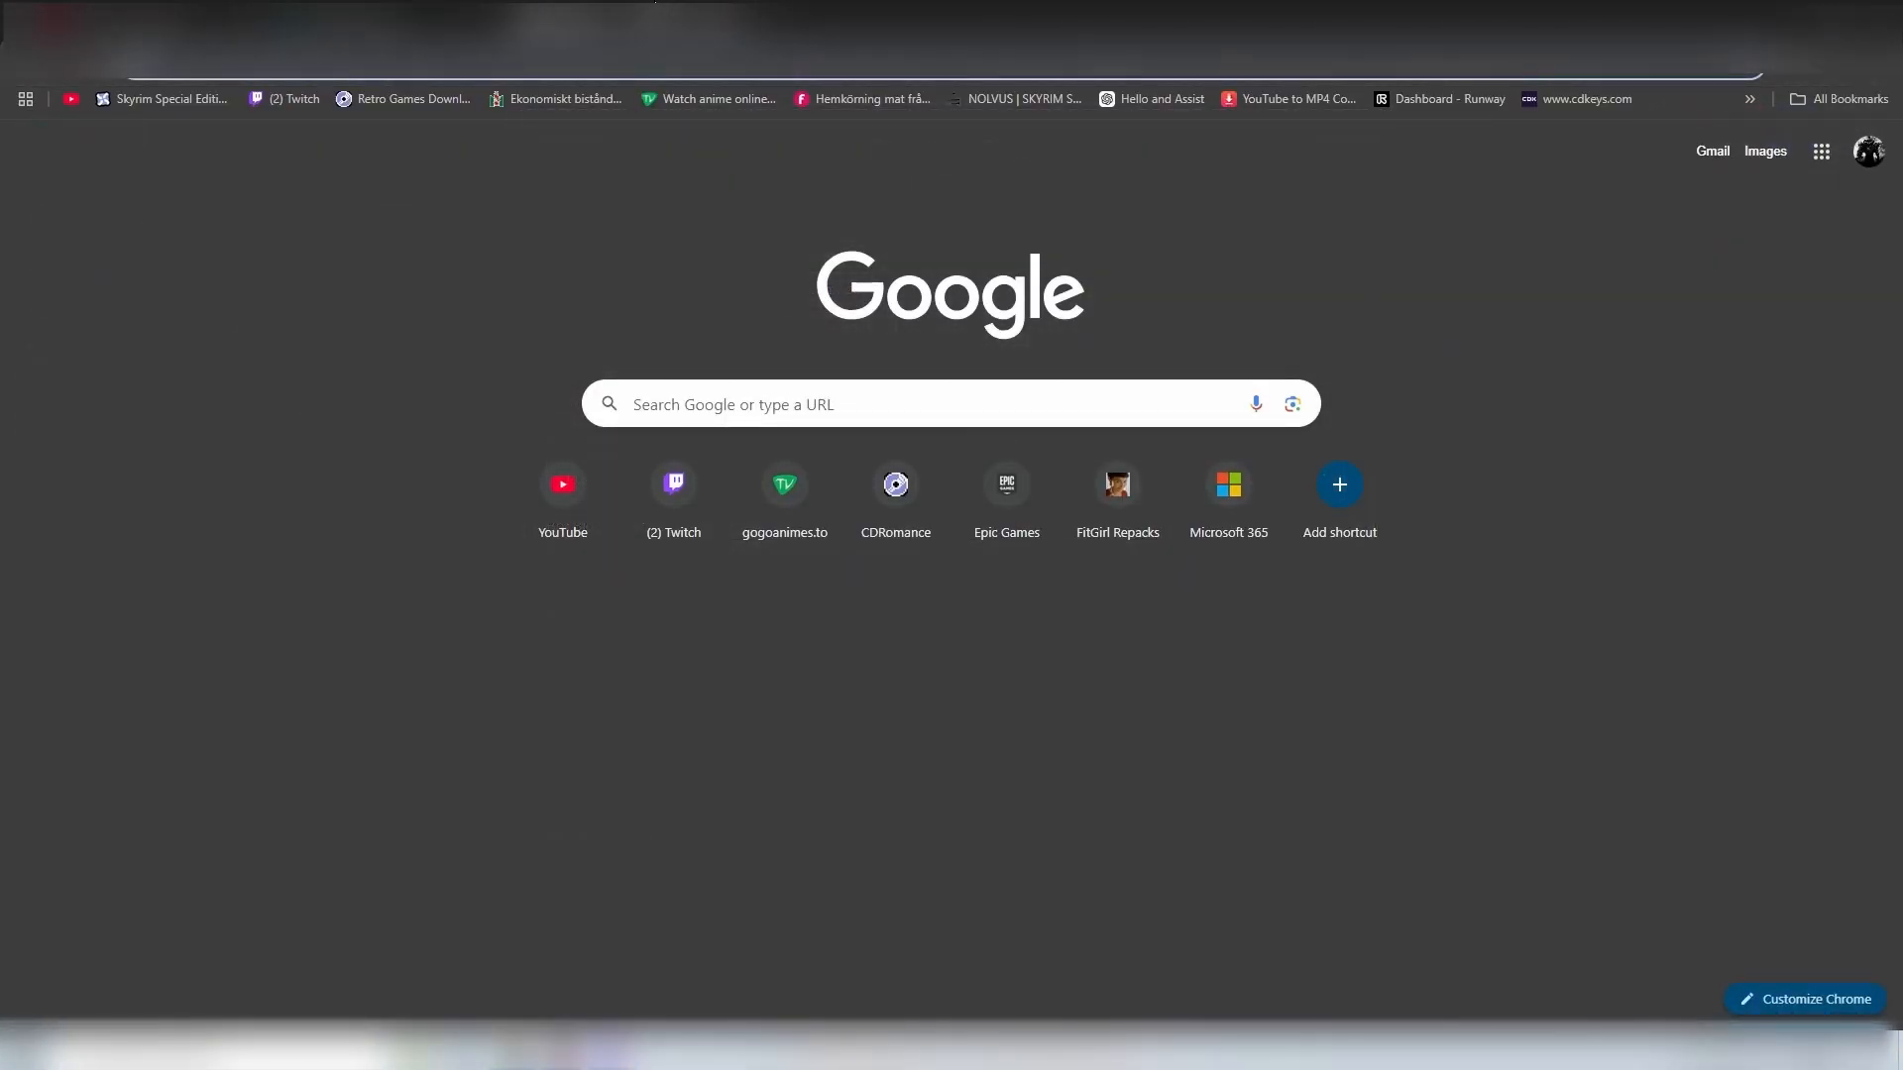
{"action": "type", "text": "claptrap"}
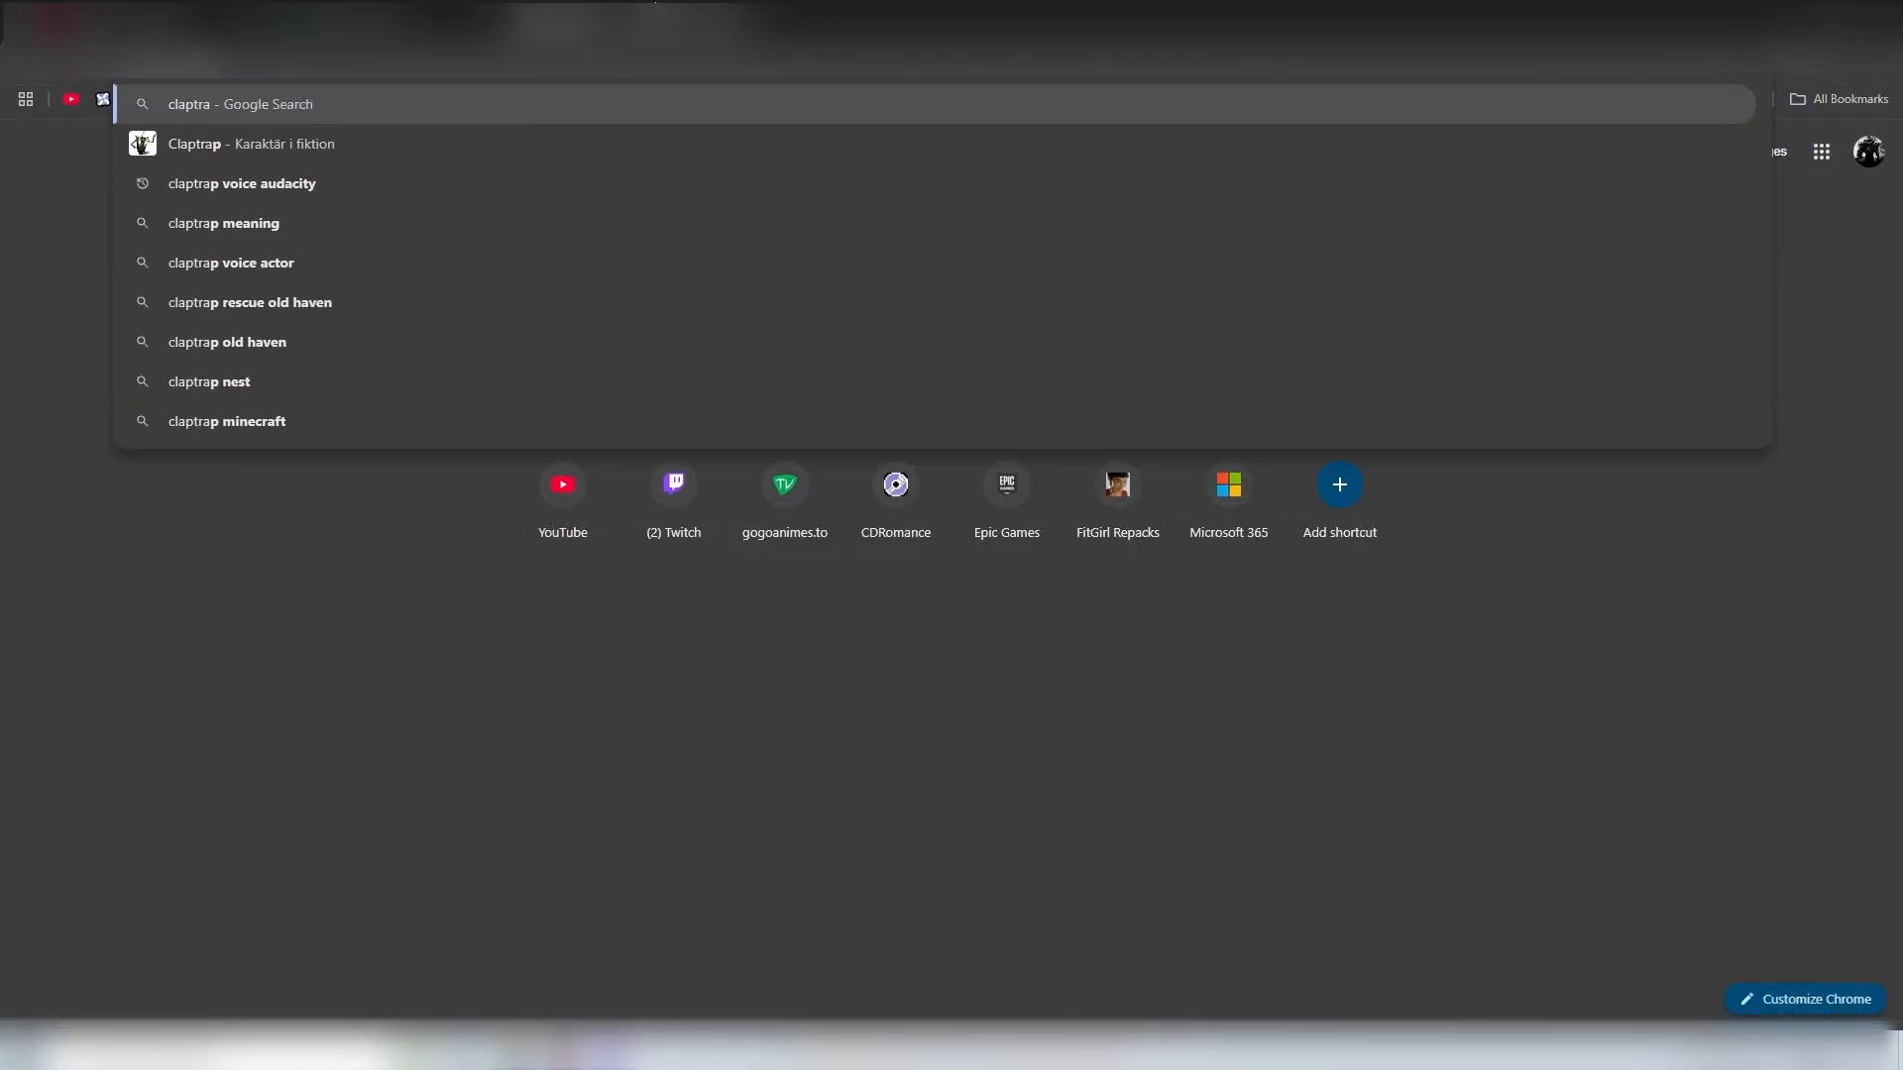
{"action": "key", "text": "Return"}
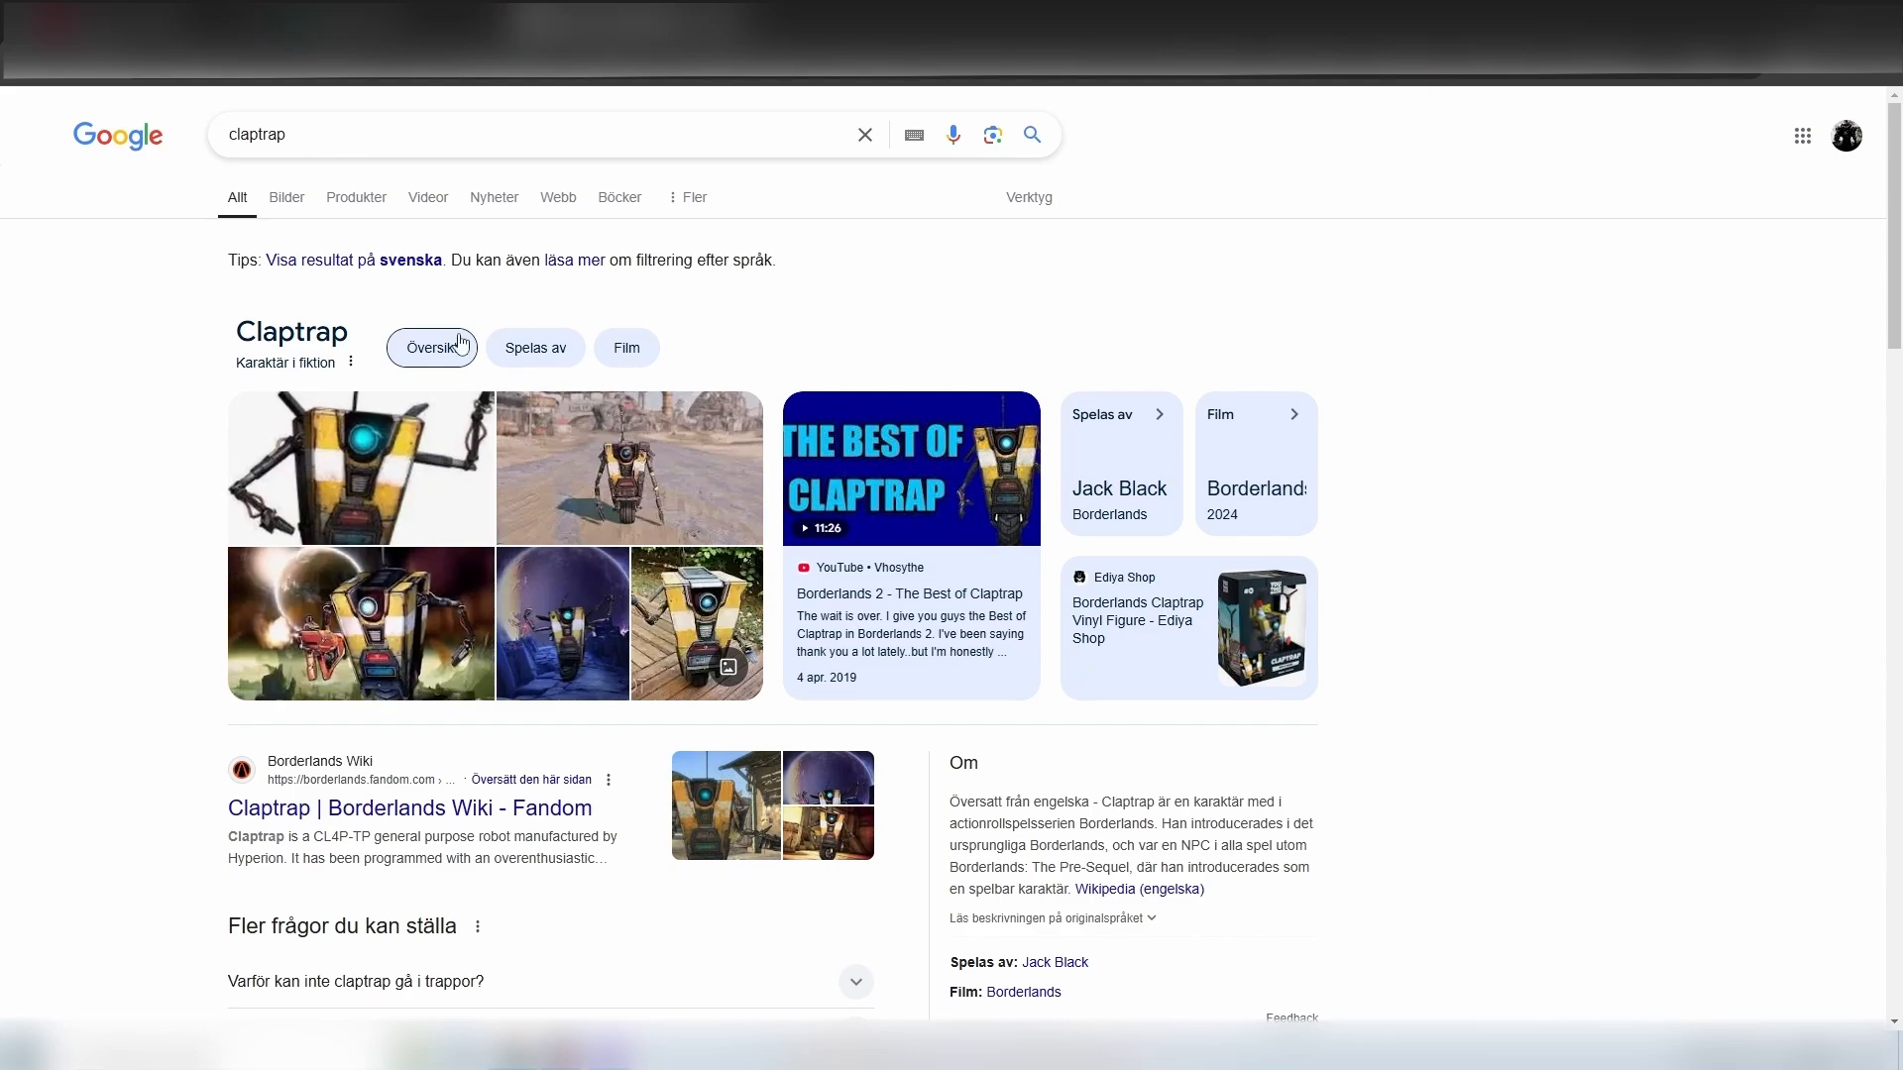
Open the Wikipedia image of Claptrap from the search results and save it as the bot's picture
{"action": "left_click", "coordinate": [352, 482]}
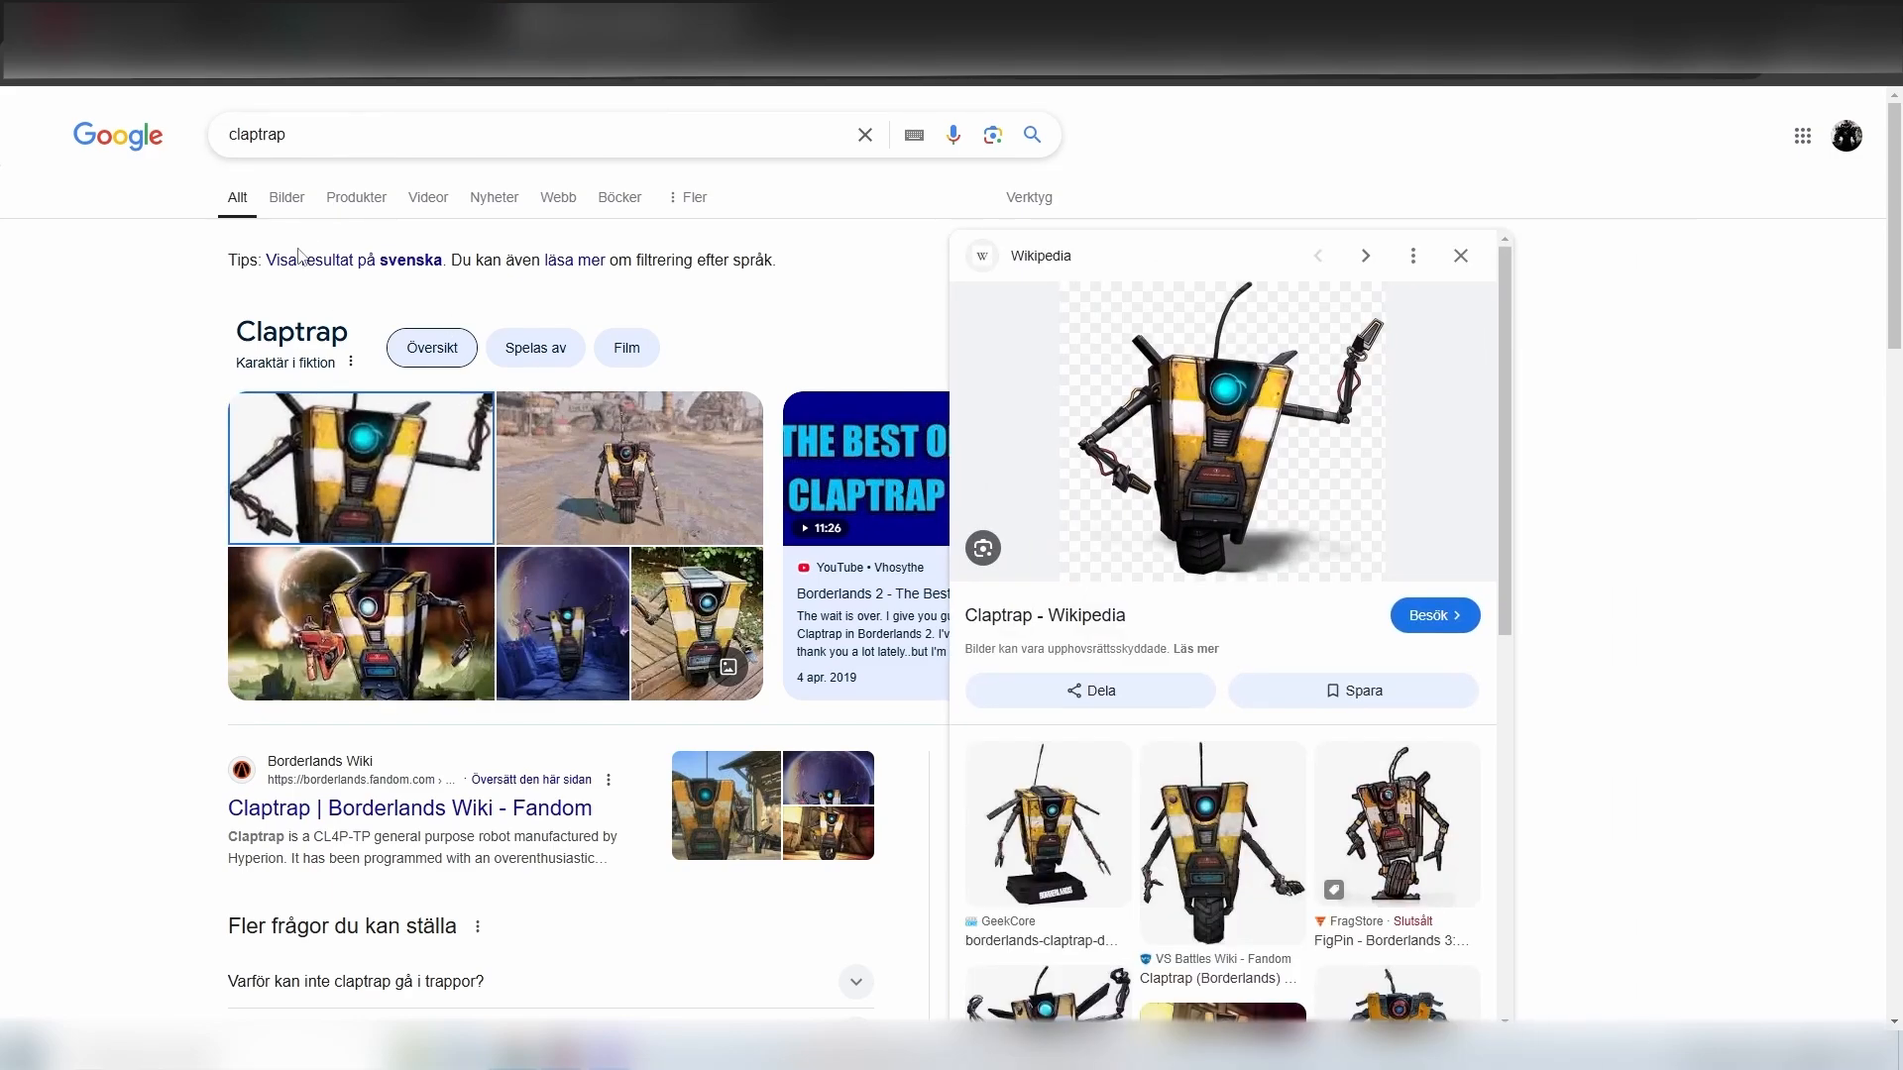
{"action": "right_click", "coordinate": [1217, 394]}
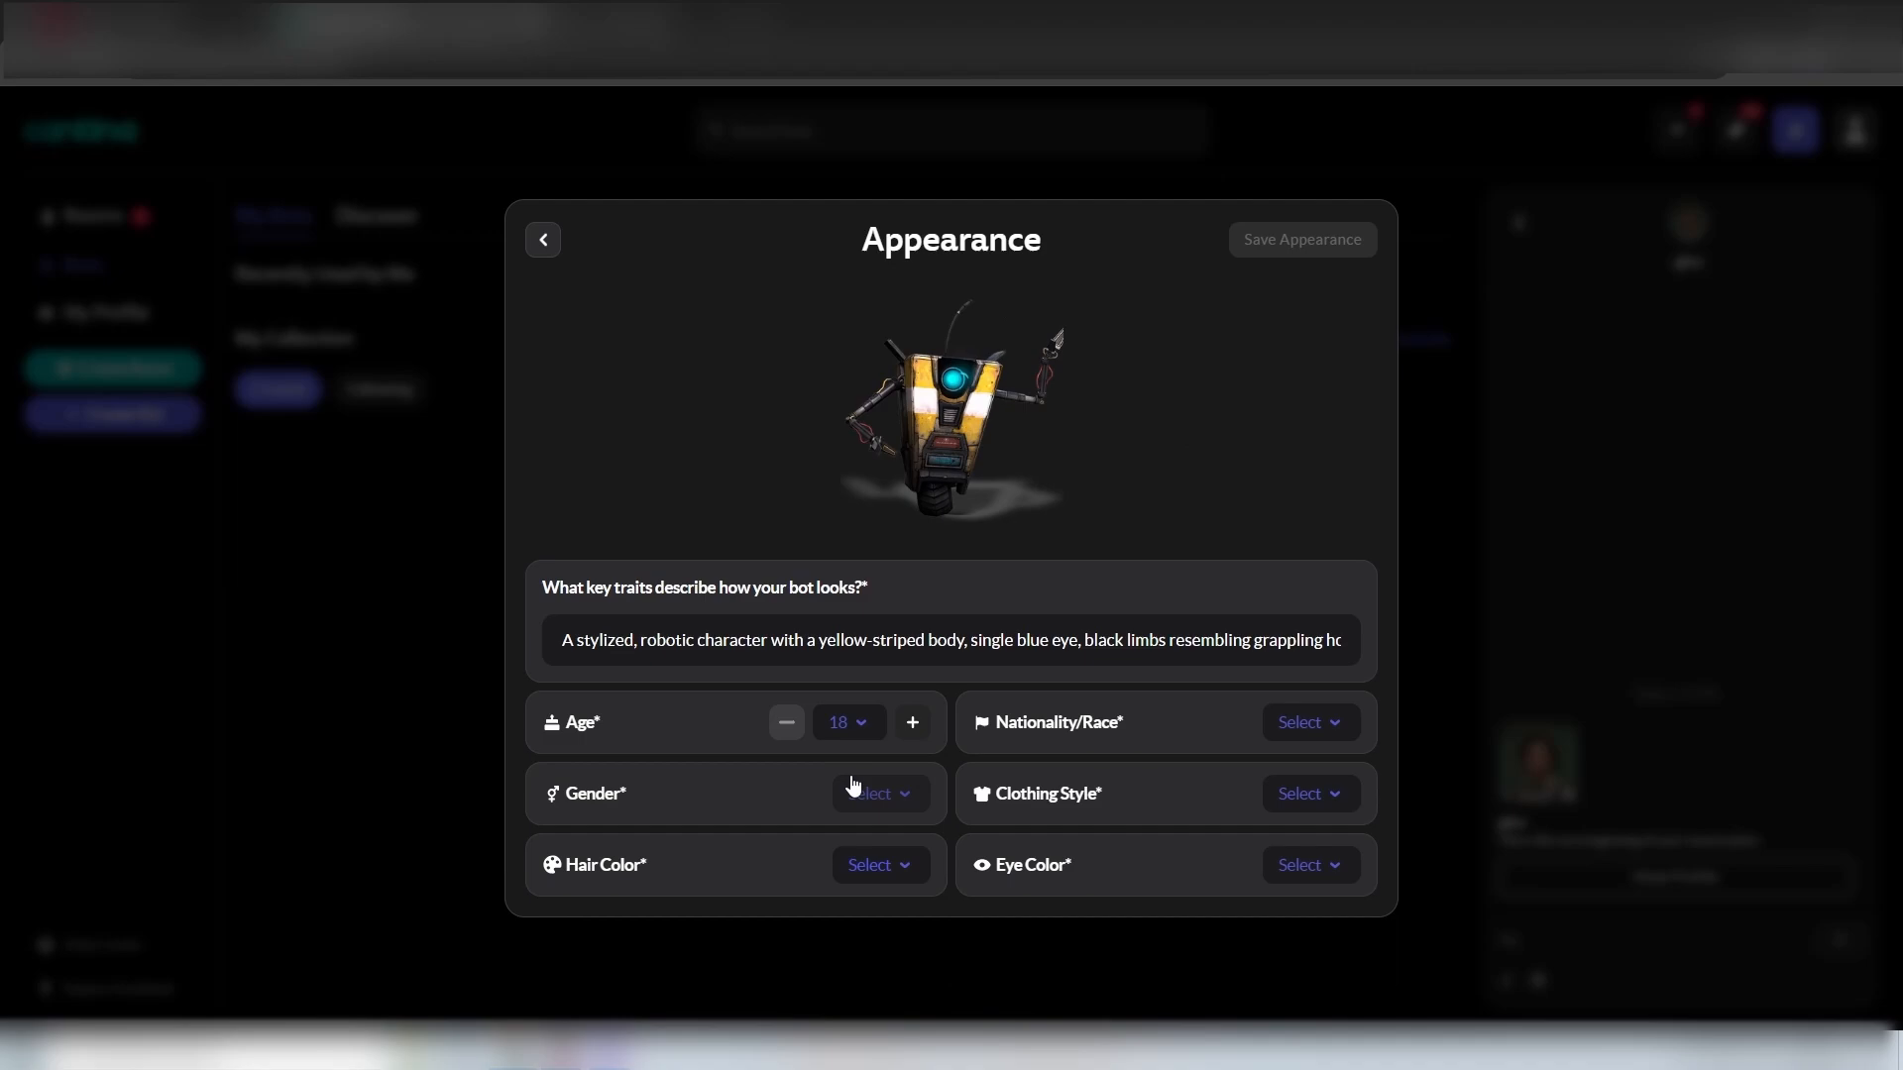
Look through the available ages and read the bot's appearance description through to its end
{"action": "left_click", "coordinate": [848, 722]}
{"action": "scroll", "coordinate": [1071, 882], "scroll_direction": "down", "scroll_amount": 15}
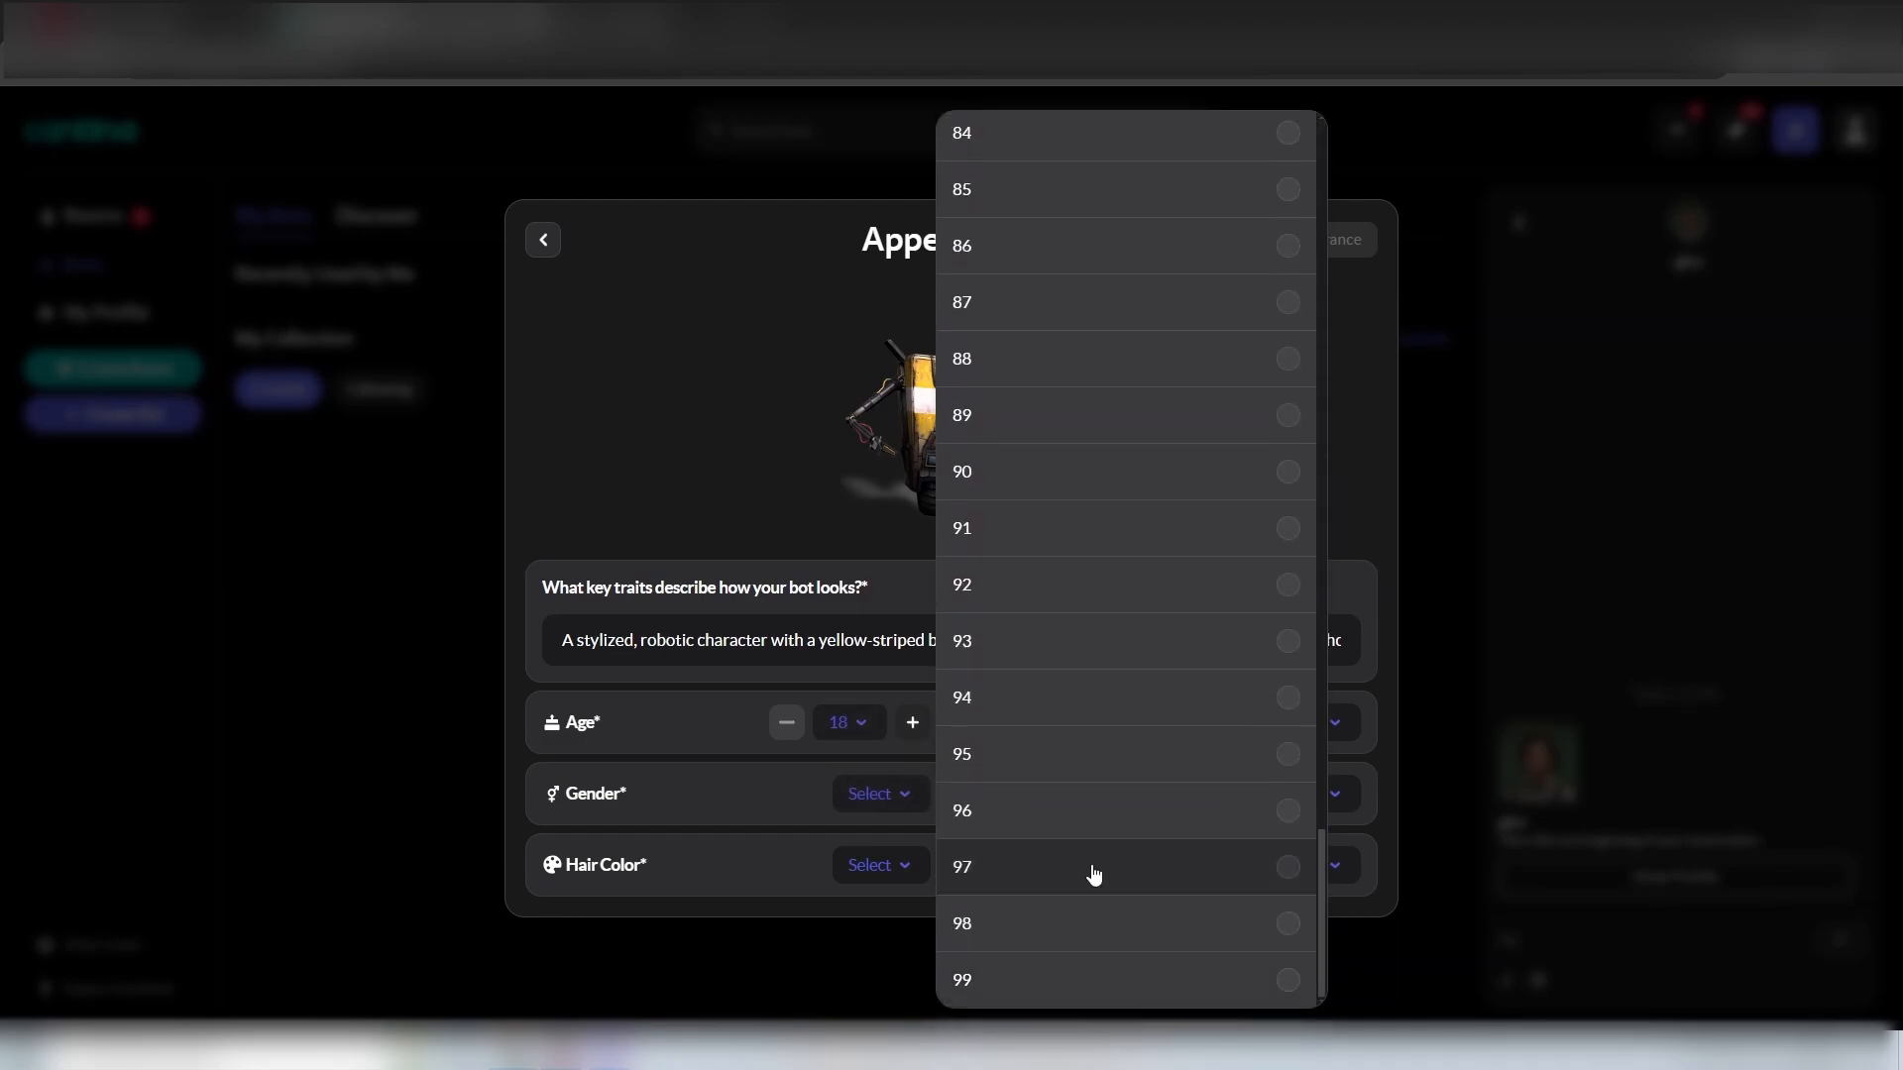
{"action": "left_click", "coordinate": [729, 686]}
{"action": "left_click_drag", "start_coordinate": [924, 640], "coordinate": [1352, 642]}
{"action": "left_click", "coordinate": [1352, 643]}
Add a custom gender option for the bot with "Robot" as both title and description
{"action": "left_click", "coordinate": [880, 794]}
{"action": "left_click", "coordinate": [1031, 878]}
{"action": "left_click", "coordinate": [832, 573]}
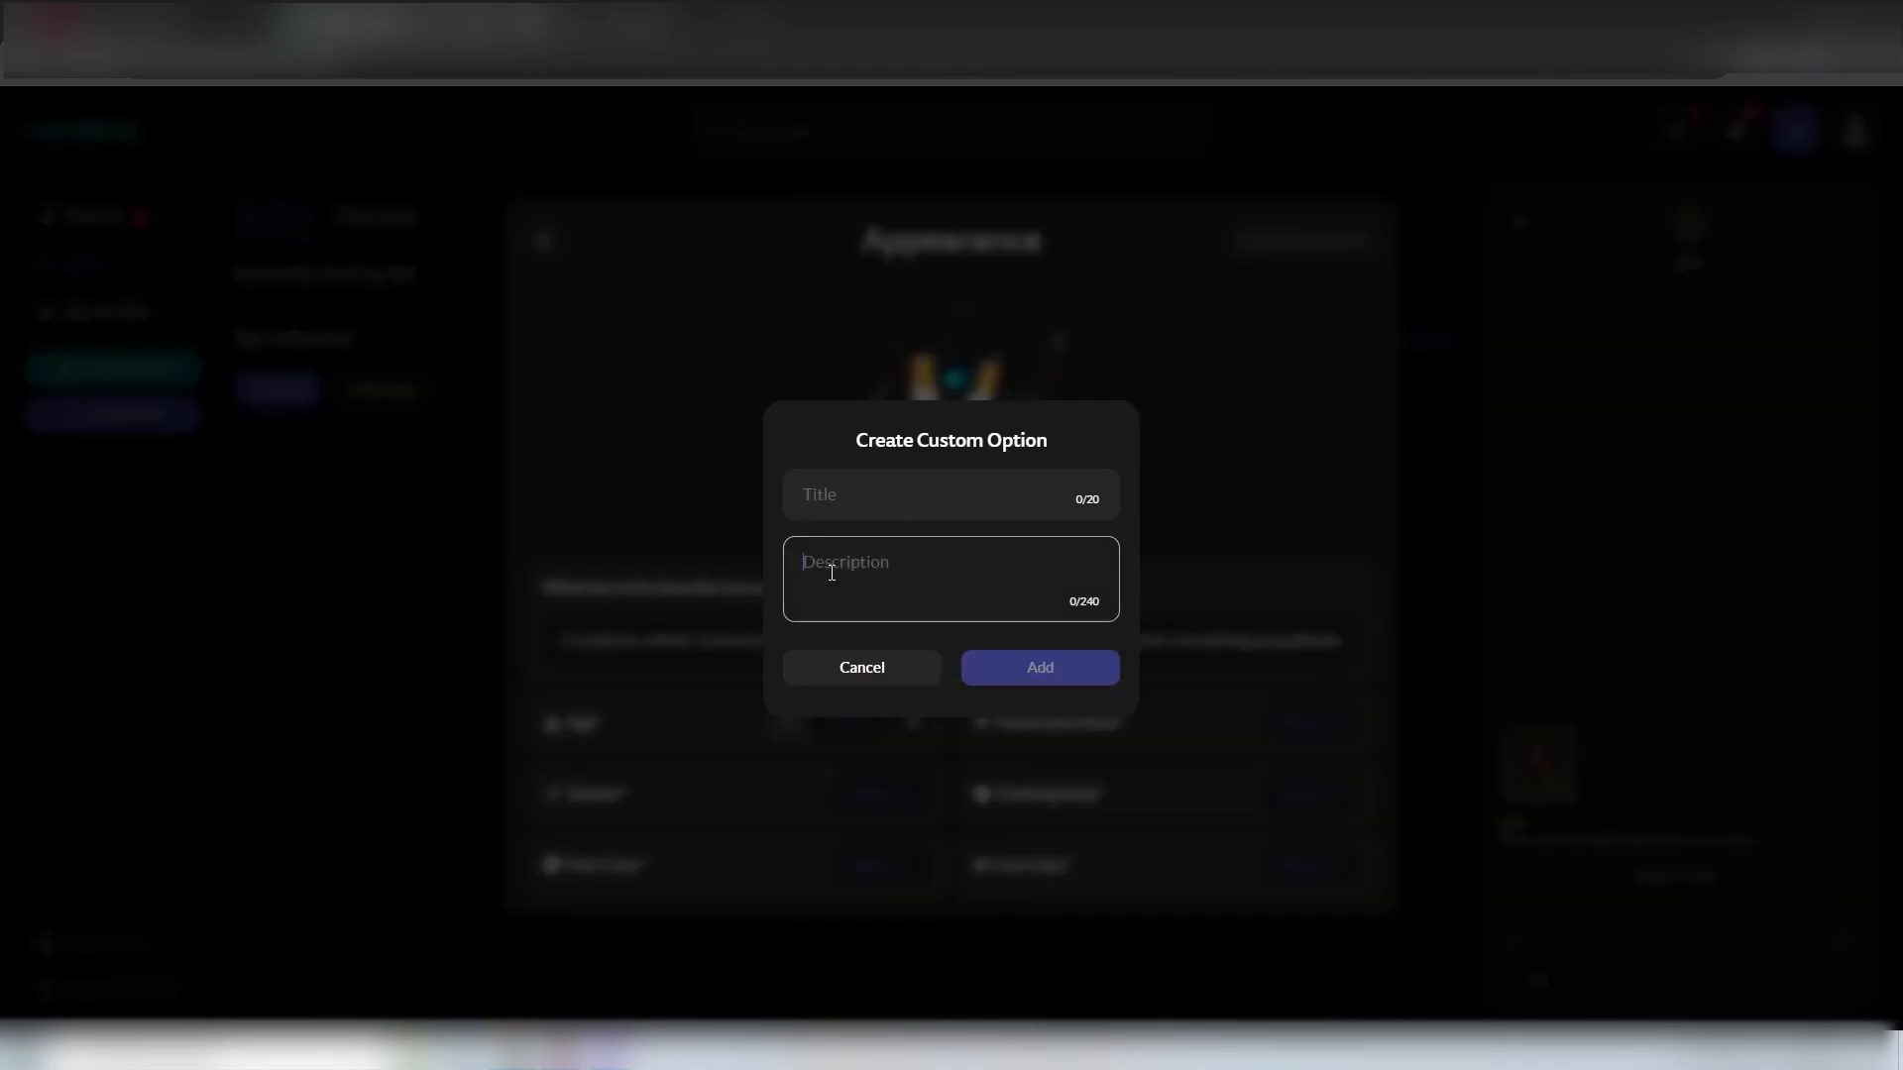
{"action": "left_click", "coordinate": [873, 498]}
{"action": "type", "text": "Robot"}
{"action": "left_click", "coordinate": [885, 553]}
{"action": "type", "text": "Robo"}
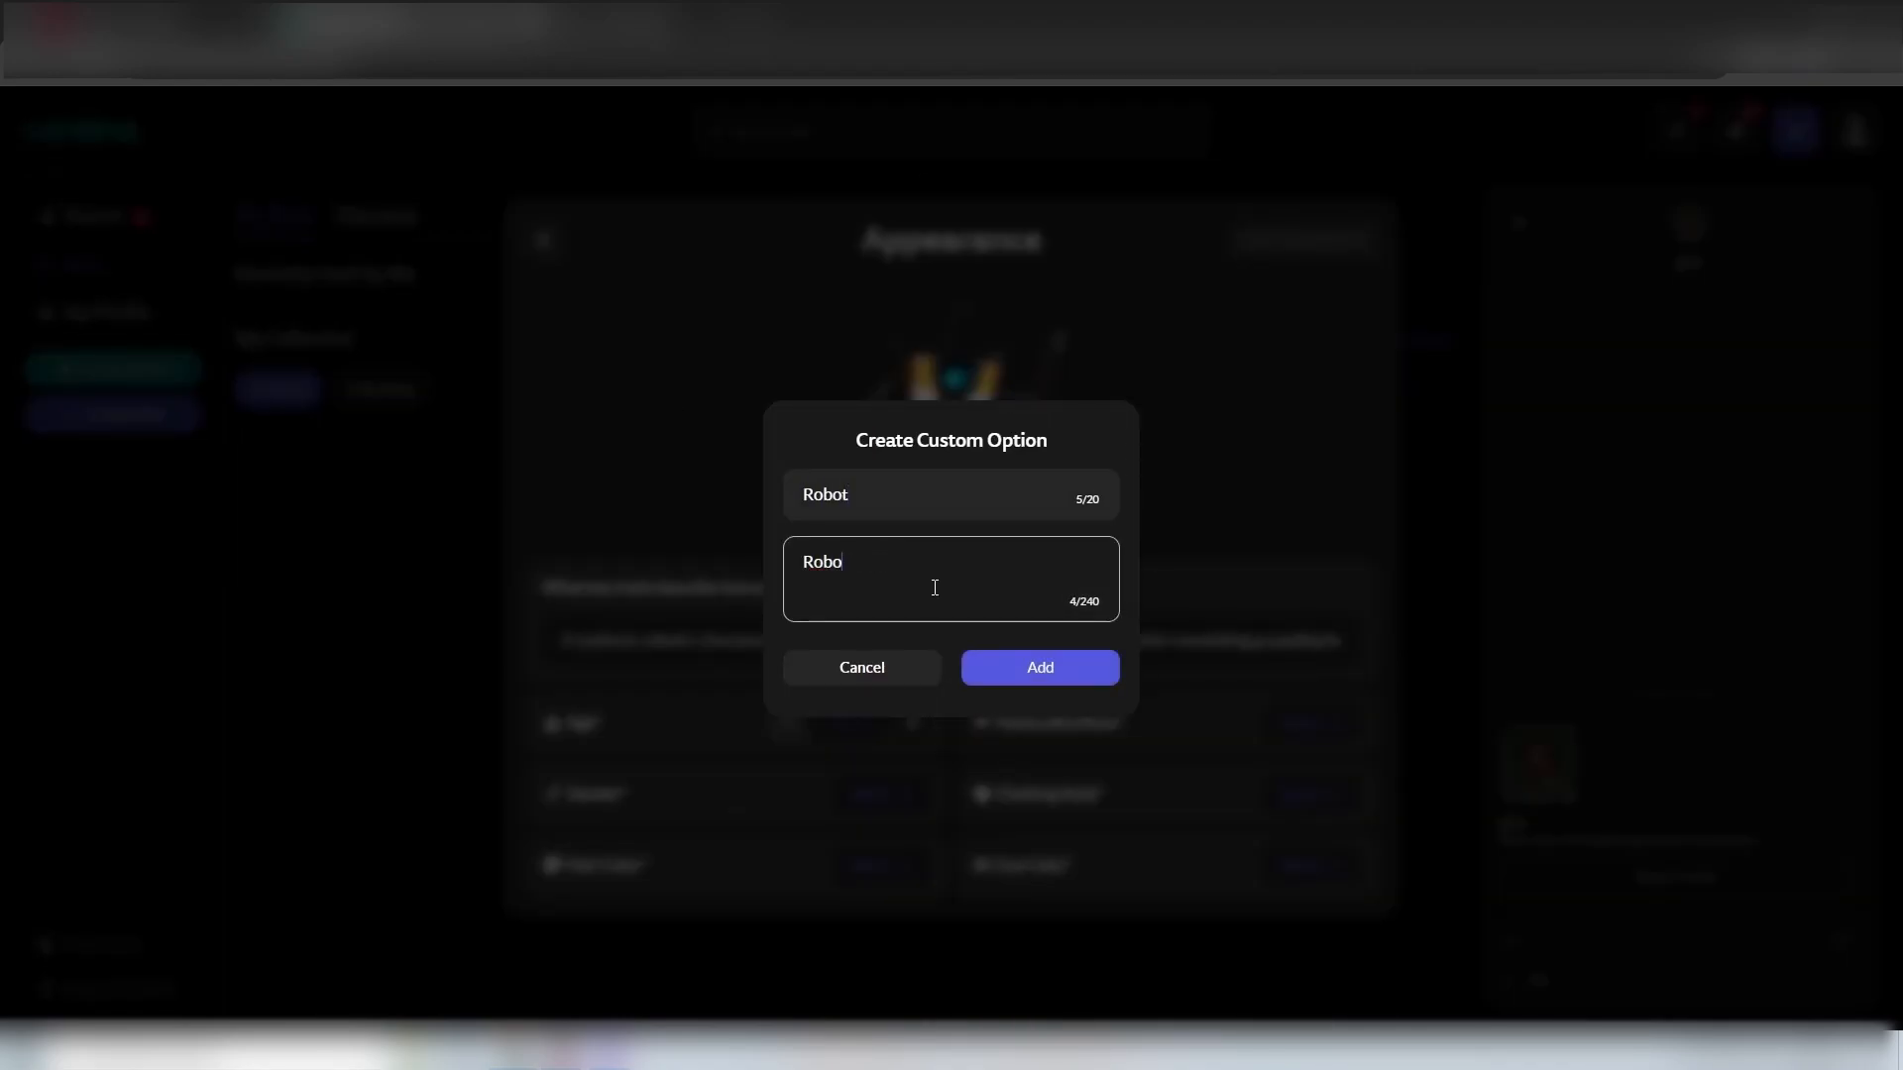
{"action": "type", "text": "t"}
{"action": "left_click", "coordinate": [1013, 668]}
Set the bot's gender to Male and create a custom hair color titled "Robot" with a description saying it has none
{"action": "left_click", "coordinate": [906, 799]}
{"action": "left_click", "coordinate": [1031, 723]}
{"action": "left_click", "coordinate": [908, 858]}
{"action": "scroll", "coordinate": [1031, 852], "scroll_direction": "down", "scroll_amount": 5}
{"action": "left_click", "coordinate": [1031, 973]}
{"action": "left_click", "coordinate": [951, 507]}
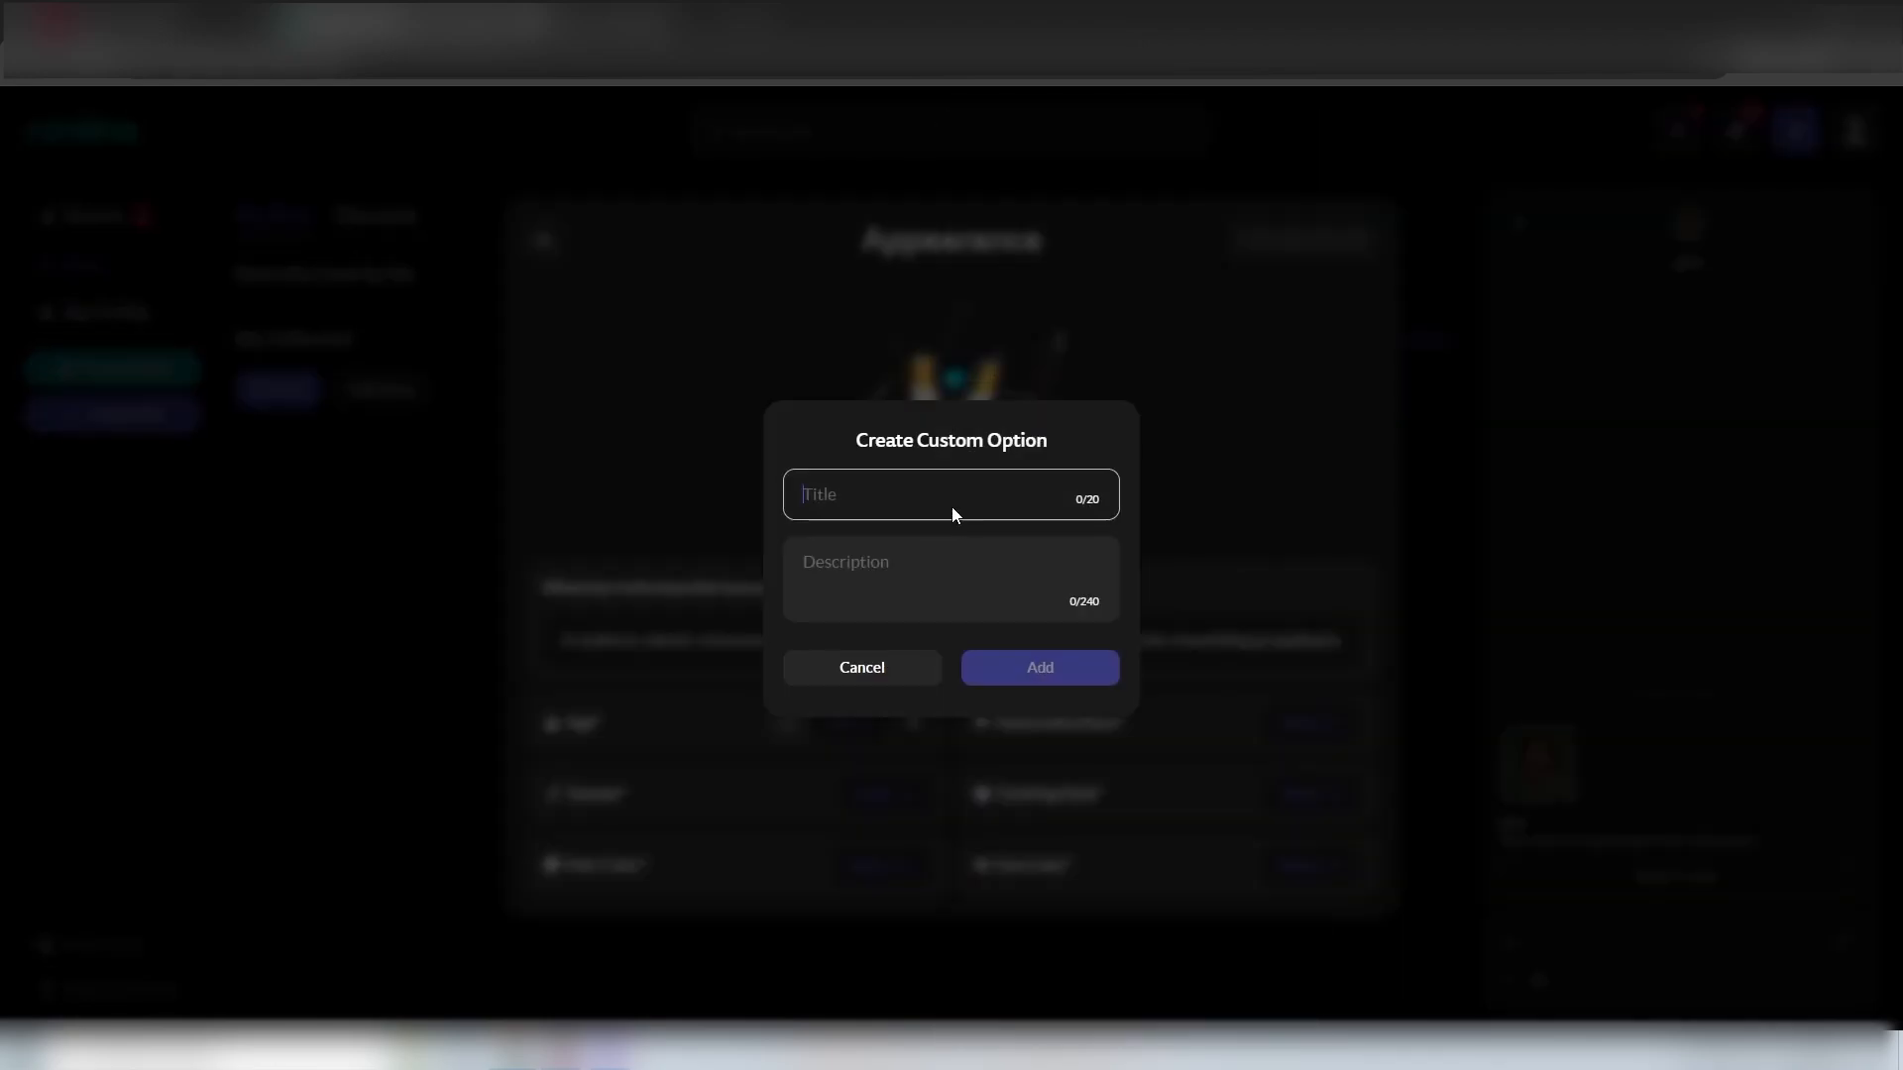
{"action": "type", "text": "Robot"}
{"action": "left_click", "coordinate": [898, 555]}
{"action": "type", "text": "None it's a"}
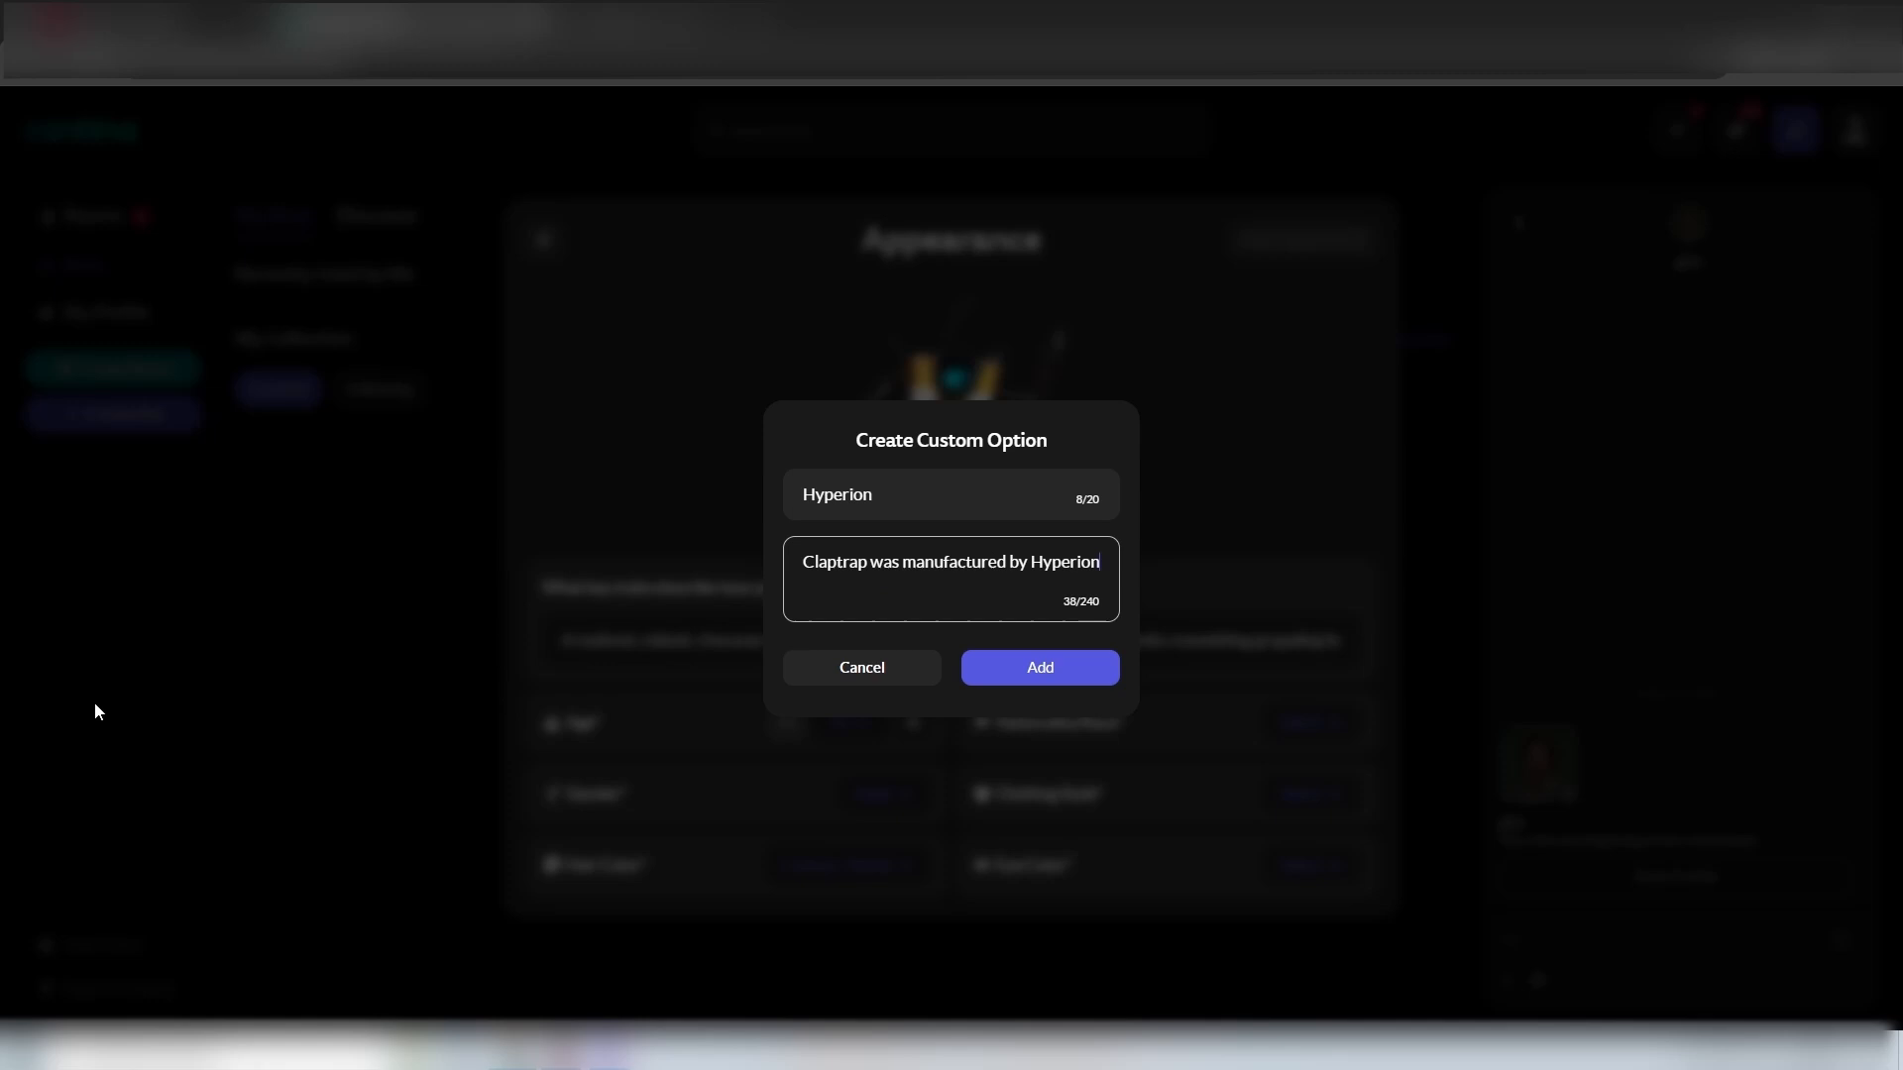
Add a custom nationality titled "Hyperion", described as Claptrap being manufactured by the Hyperion factory, and set the eye color to Blue
{"action": "type", "text": "facotry"}
{"action": "right_click", "coordinate": [833, 587]}
{"action": "left_click", "coordinate": [896, 173]}
{"action": "left_click", "coordinate": [1041, 668]}
{"action": "left_click", "coordinate": [1330, 872]}
{"action": "left_click", "coordinate": [1320, 500]}
Add a custom clothing style titled "robotic metal" with the description "does not wear a cloth"
{"action": "left_click", "coordinate": [1311, 795]}
{"action": "scroll", "coordinate": [1179, 830], "scroll_direction": "down", "scroll_amount": 13}
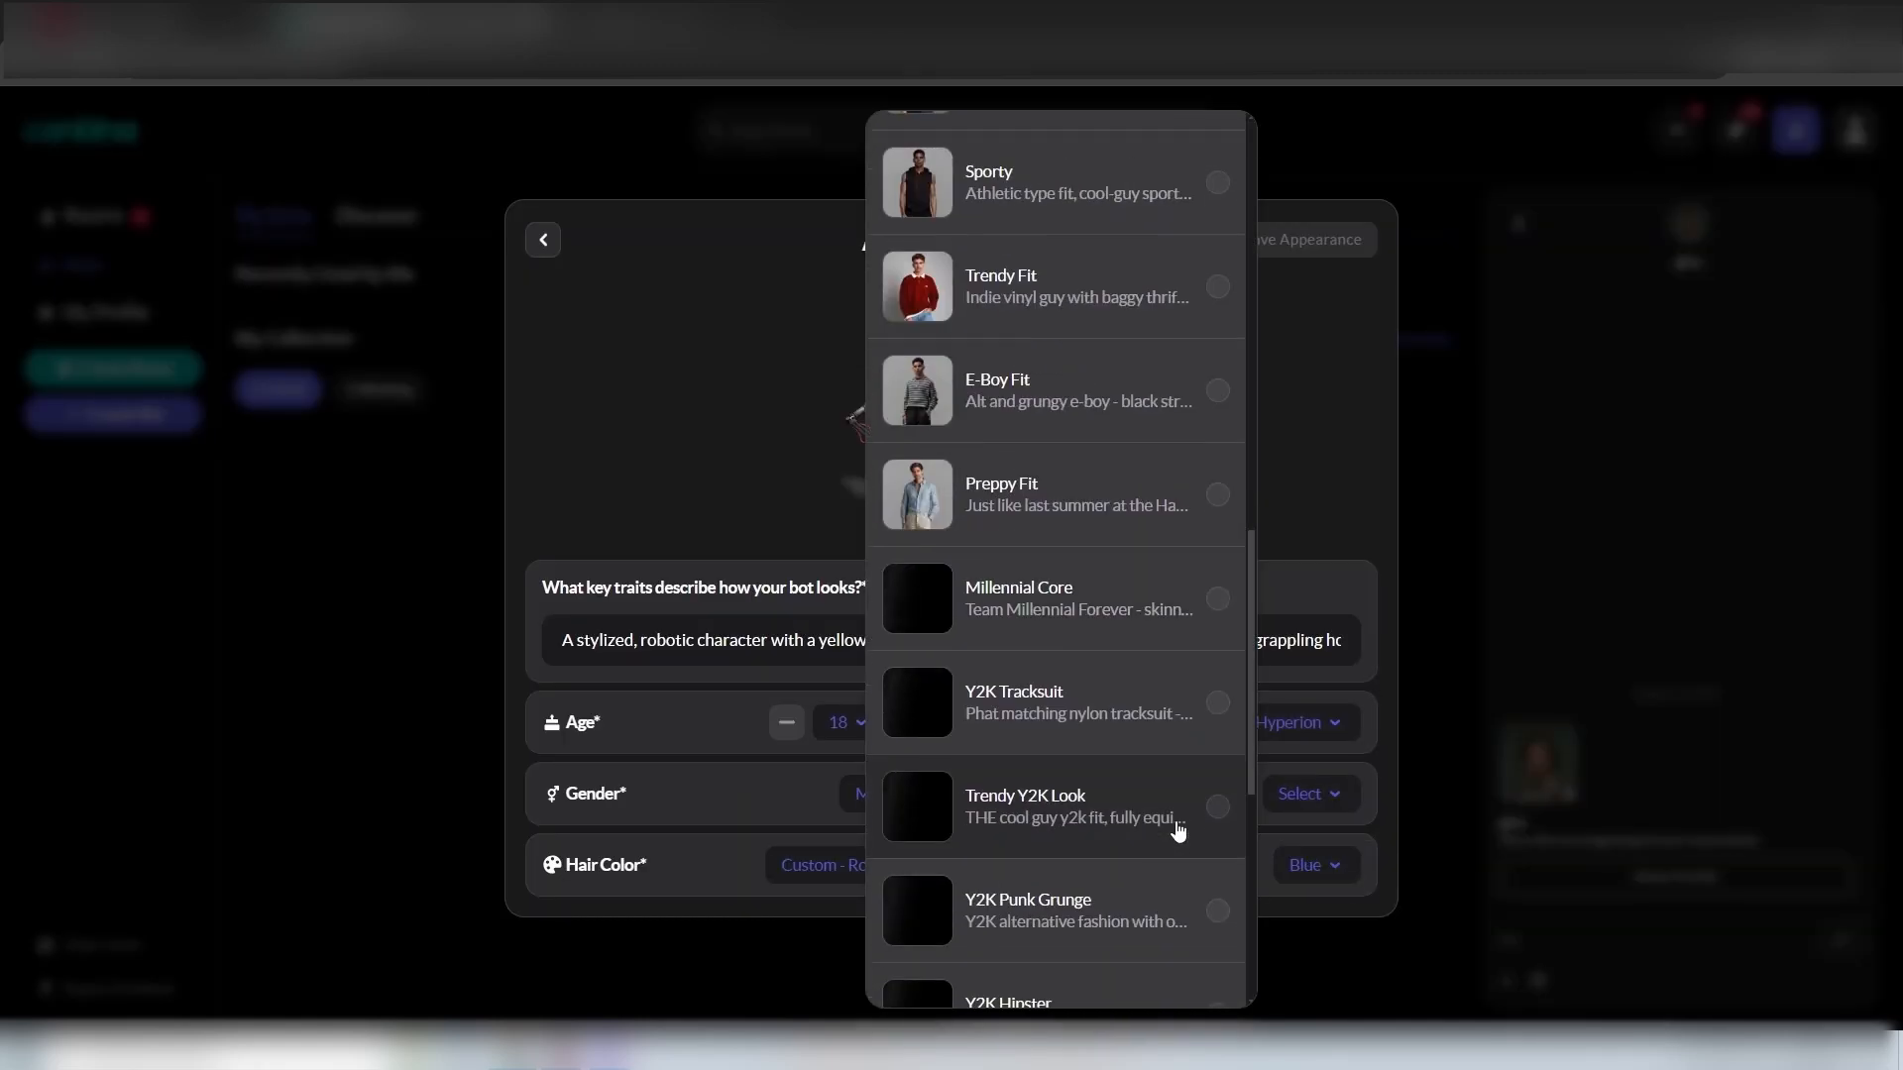
{"action": "scroll", "coordinate": [1178, 830], "scroll_direction": "down", "scroll_amount": 7}
{"action": "left_click", "coordinate": [1070, 973]}
{"action": "left_click", "coordinate": [944, 497]}
{"action": "type", "text": "robotic metal"}
{"action": "key", "text": "Tab"}
{"action": "type", "text": "does not wear a cloth"}
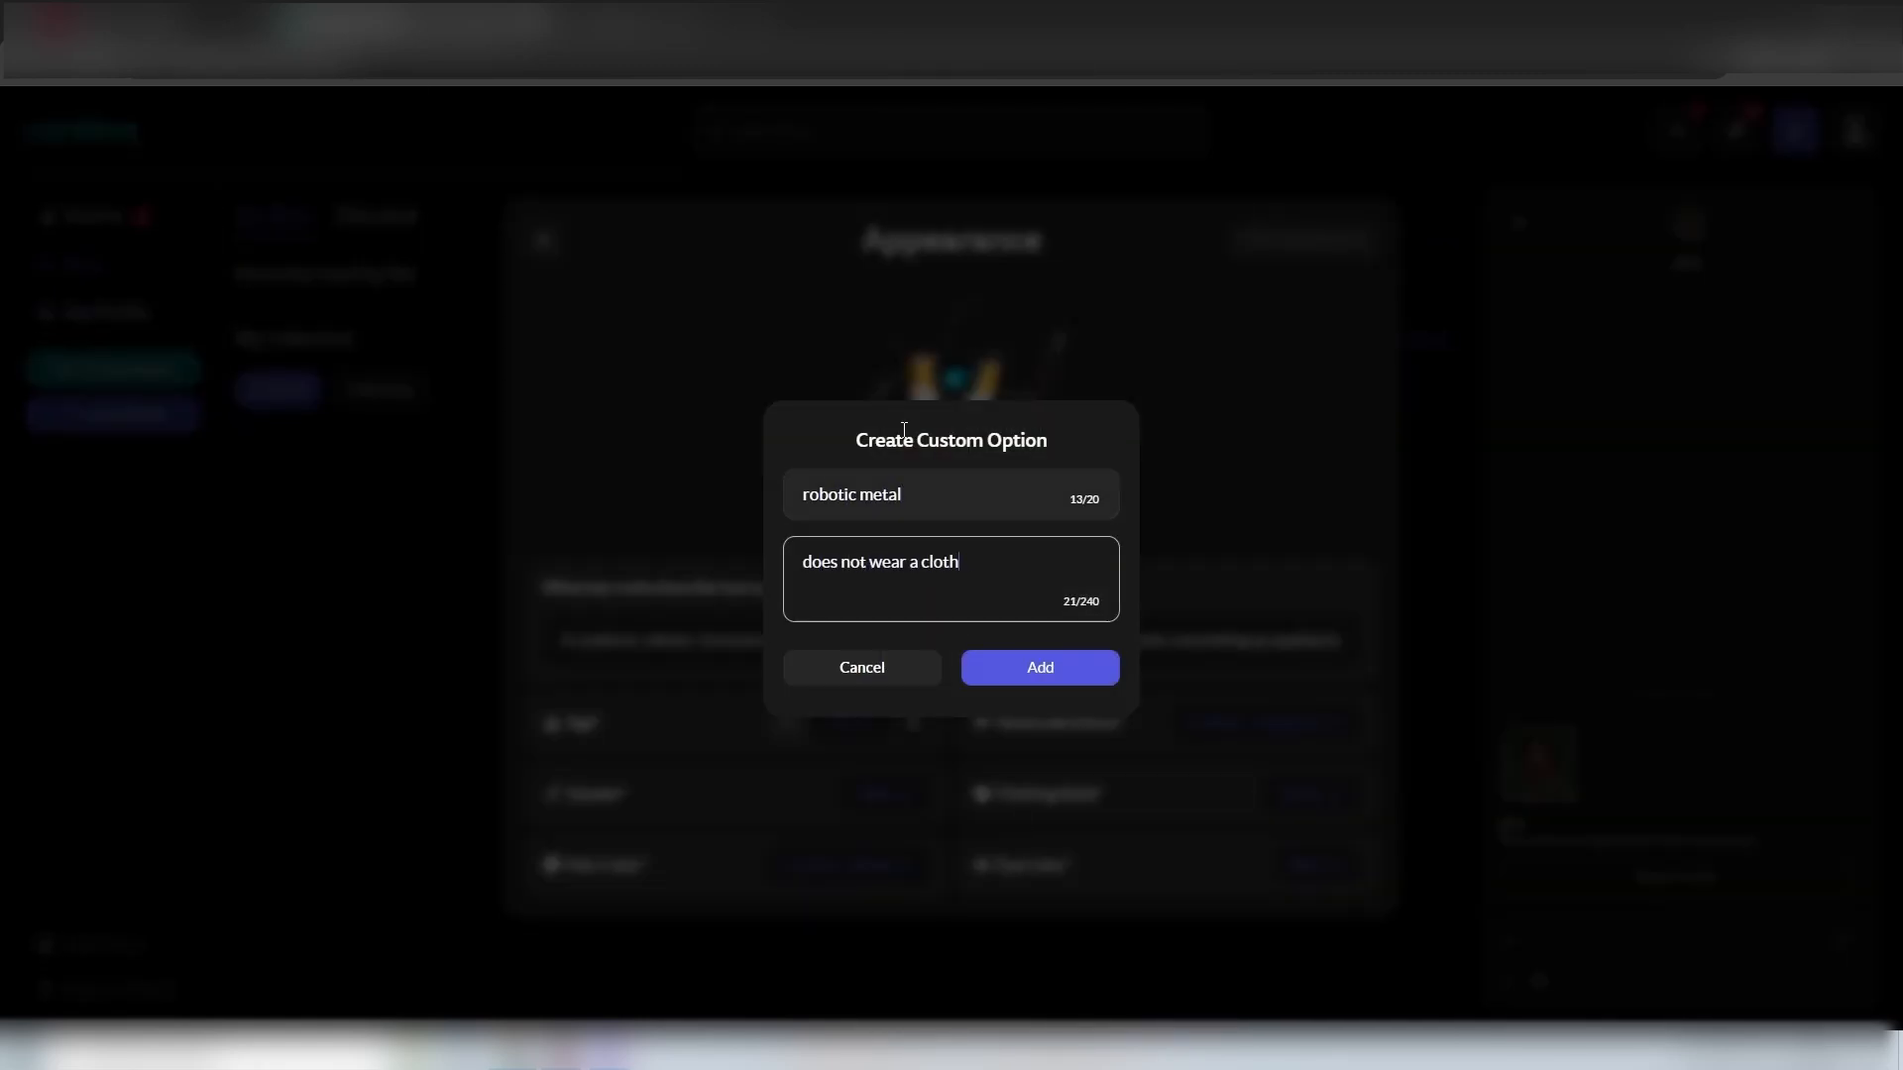
{"action": "left_click", "coordinate": [1043, 670]}
Set the bot's age to 20 and save its appearance
{"action": "left_click", "coordinate": [850, 724]}
{"action": "left_click", "coordinate": [858, 799]}
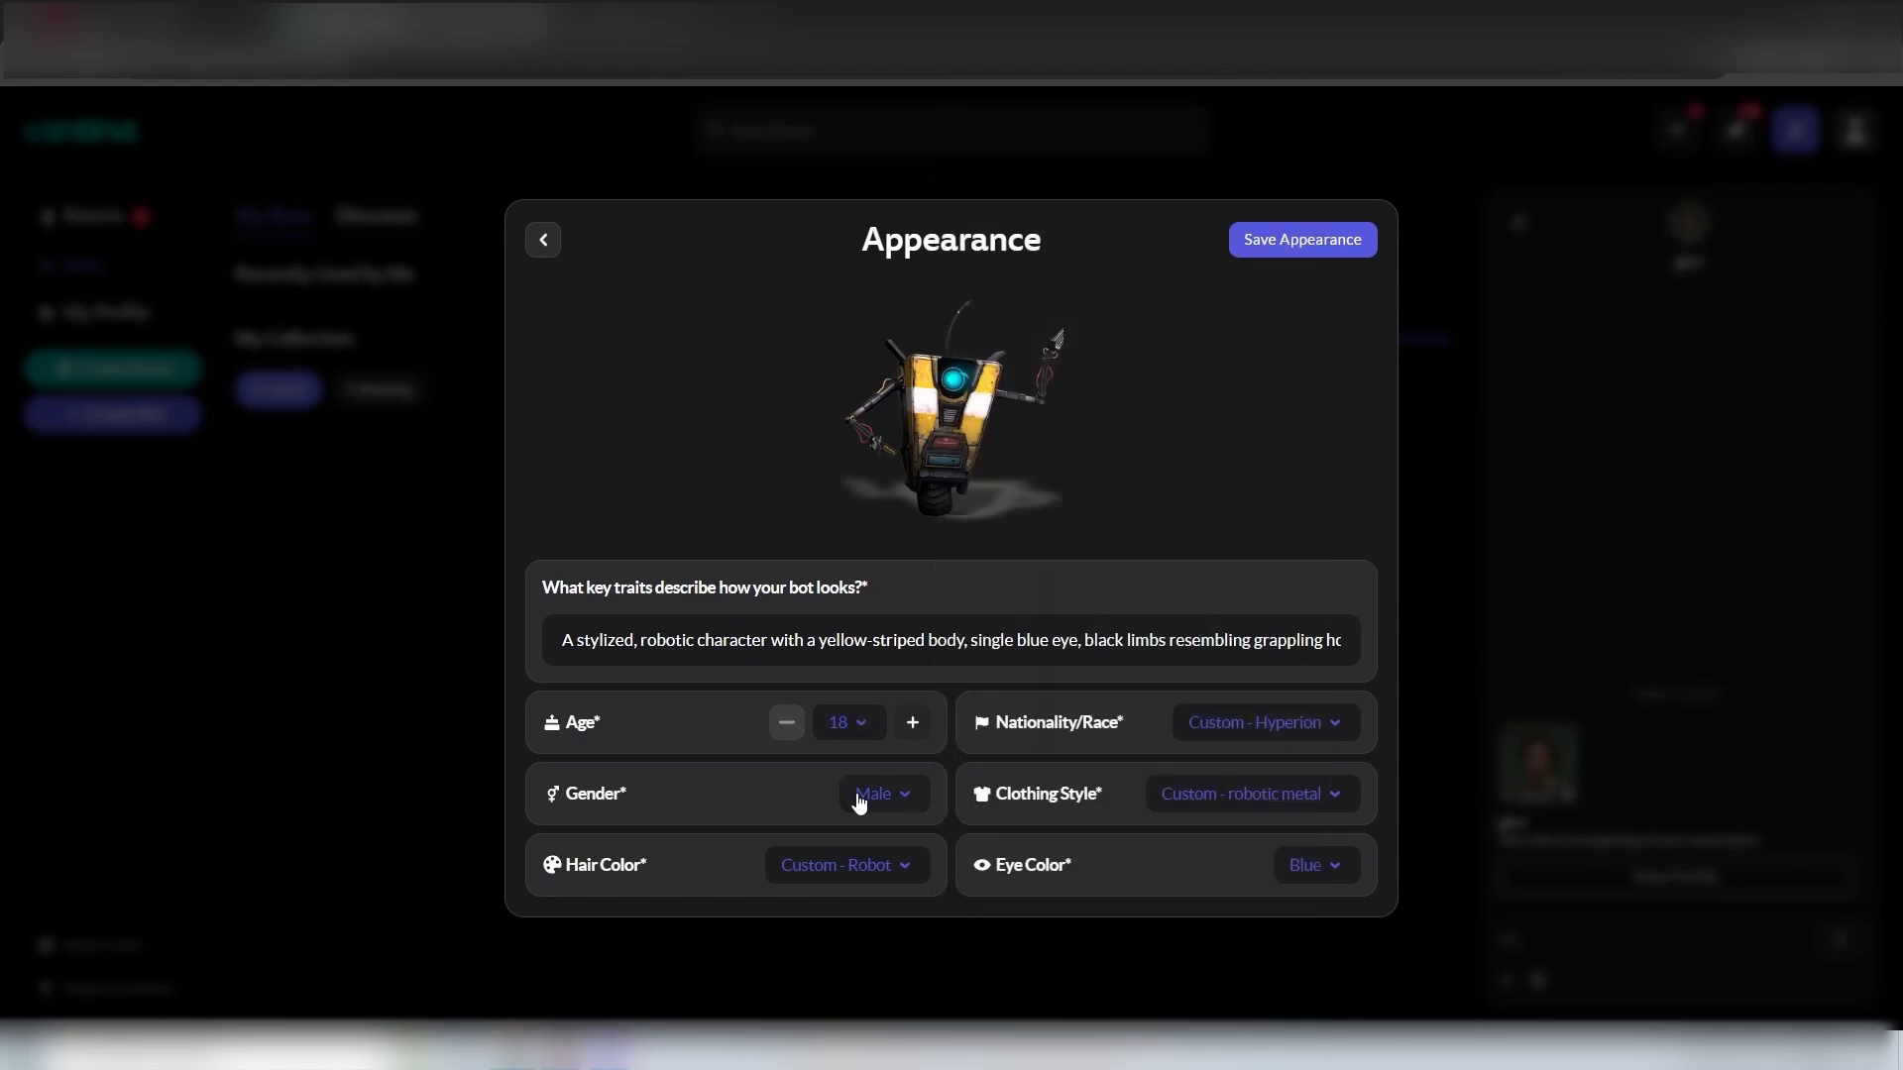
{"action": "left_click", "coordinate": [859, 799]}
{"action": "left_click", "coordinate": [842, 699]}
{"action": "left_click", "coordinate": [860, 715]}
{"action": "left_click", "coordinate": [976, 306]}
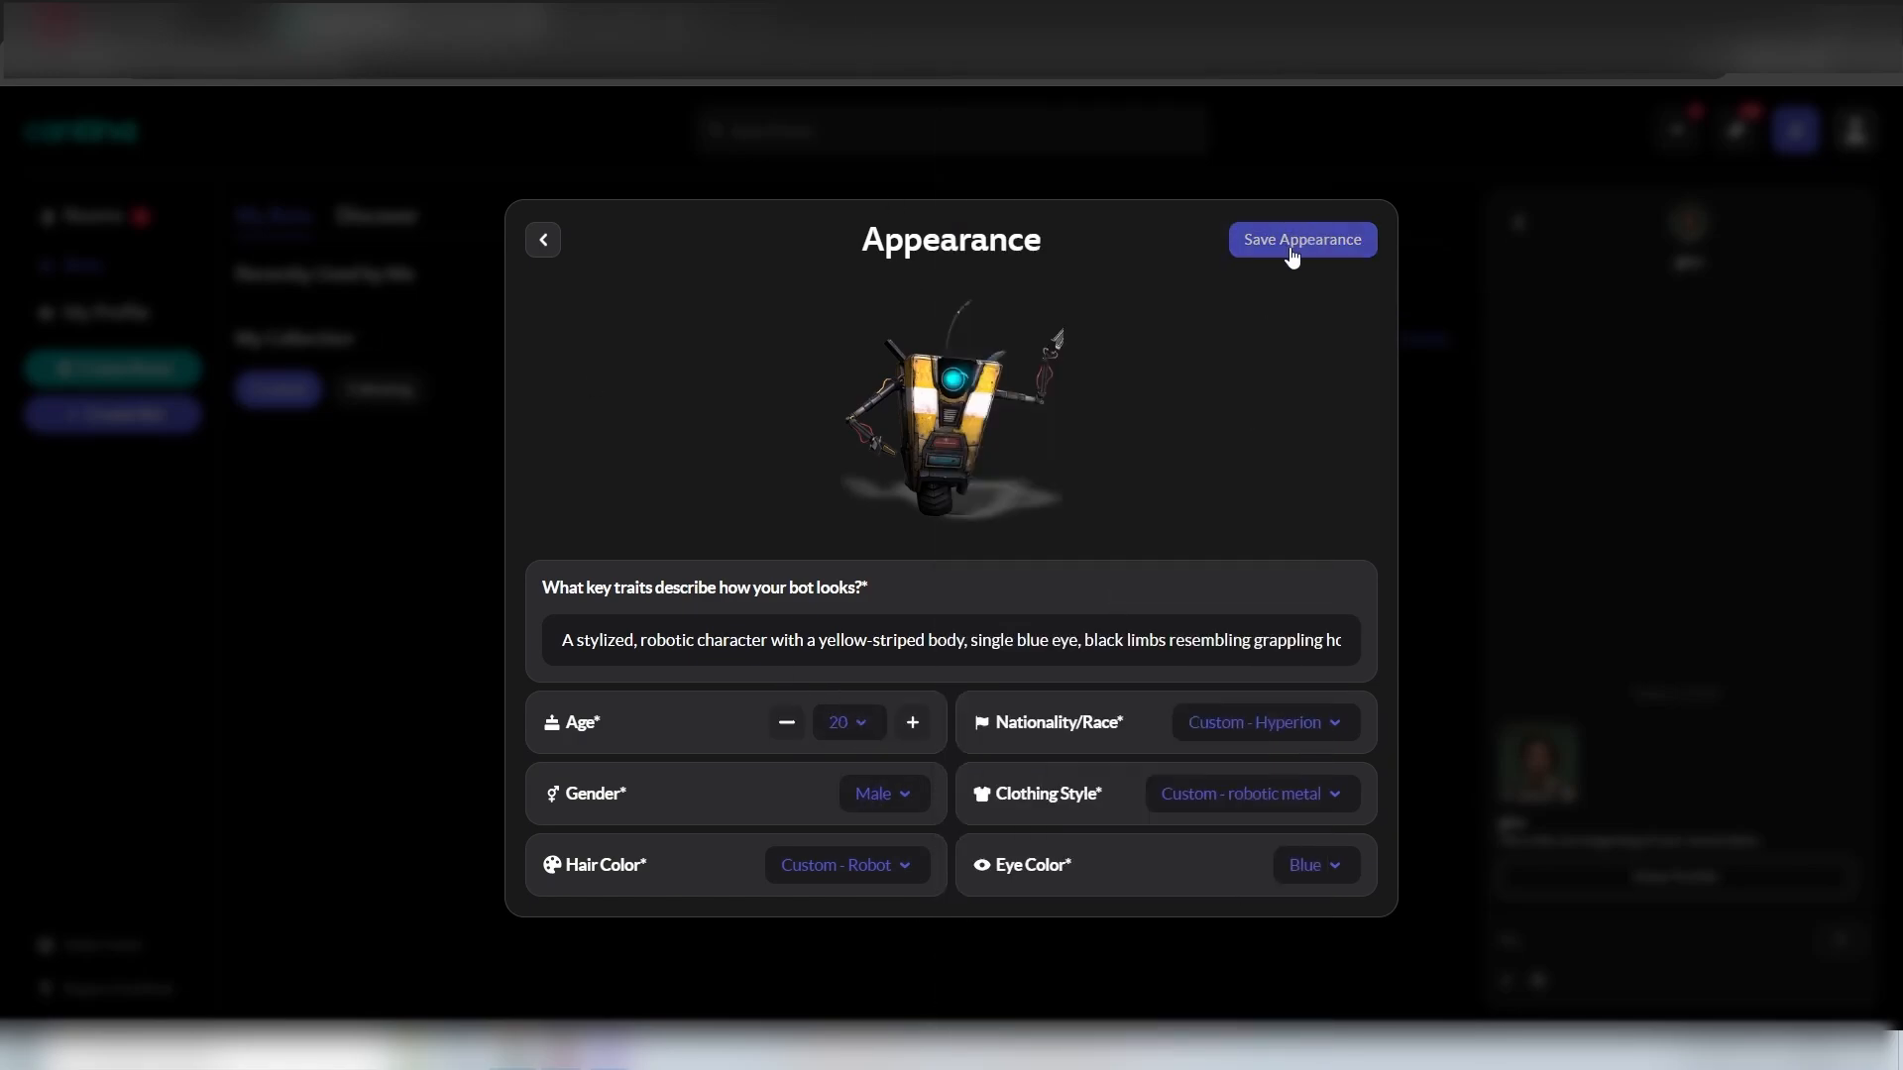
{"action": "left_click", "coordinate": [1292, 240]}
Name the bot "ClapTrap" in the bio section
{"action": "left_click", "coordinate": [700, 480]}
{"action": "type", "text": "ClapTrap"}
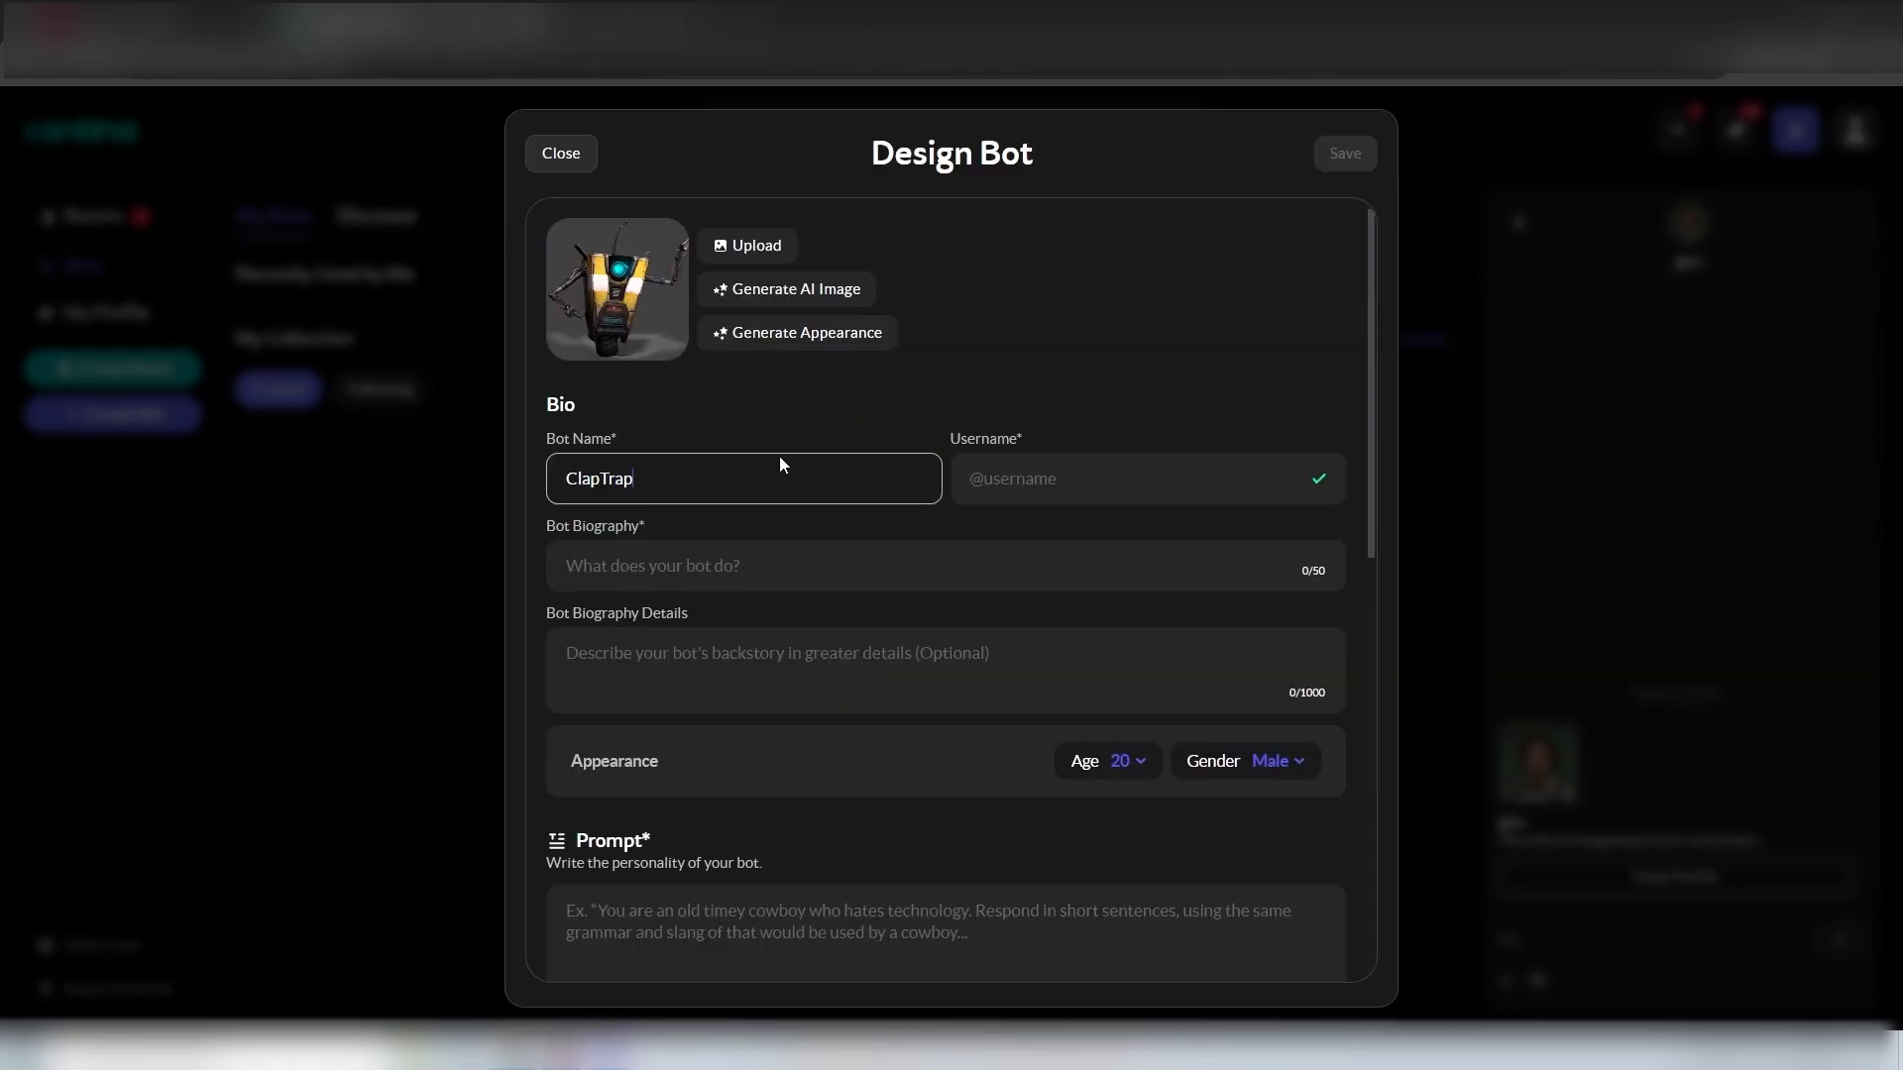
{"action": "key", "text": "Tab"}
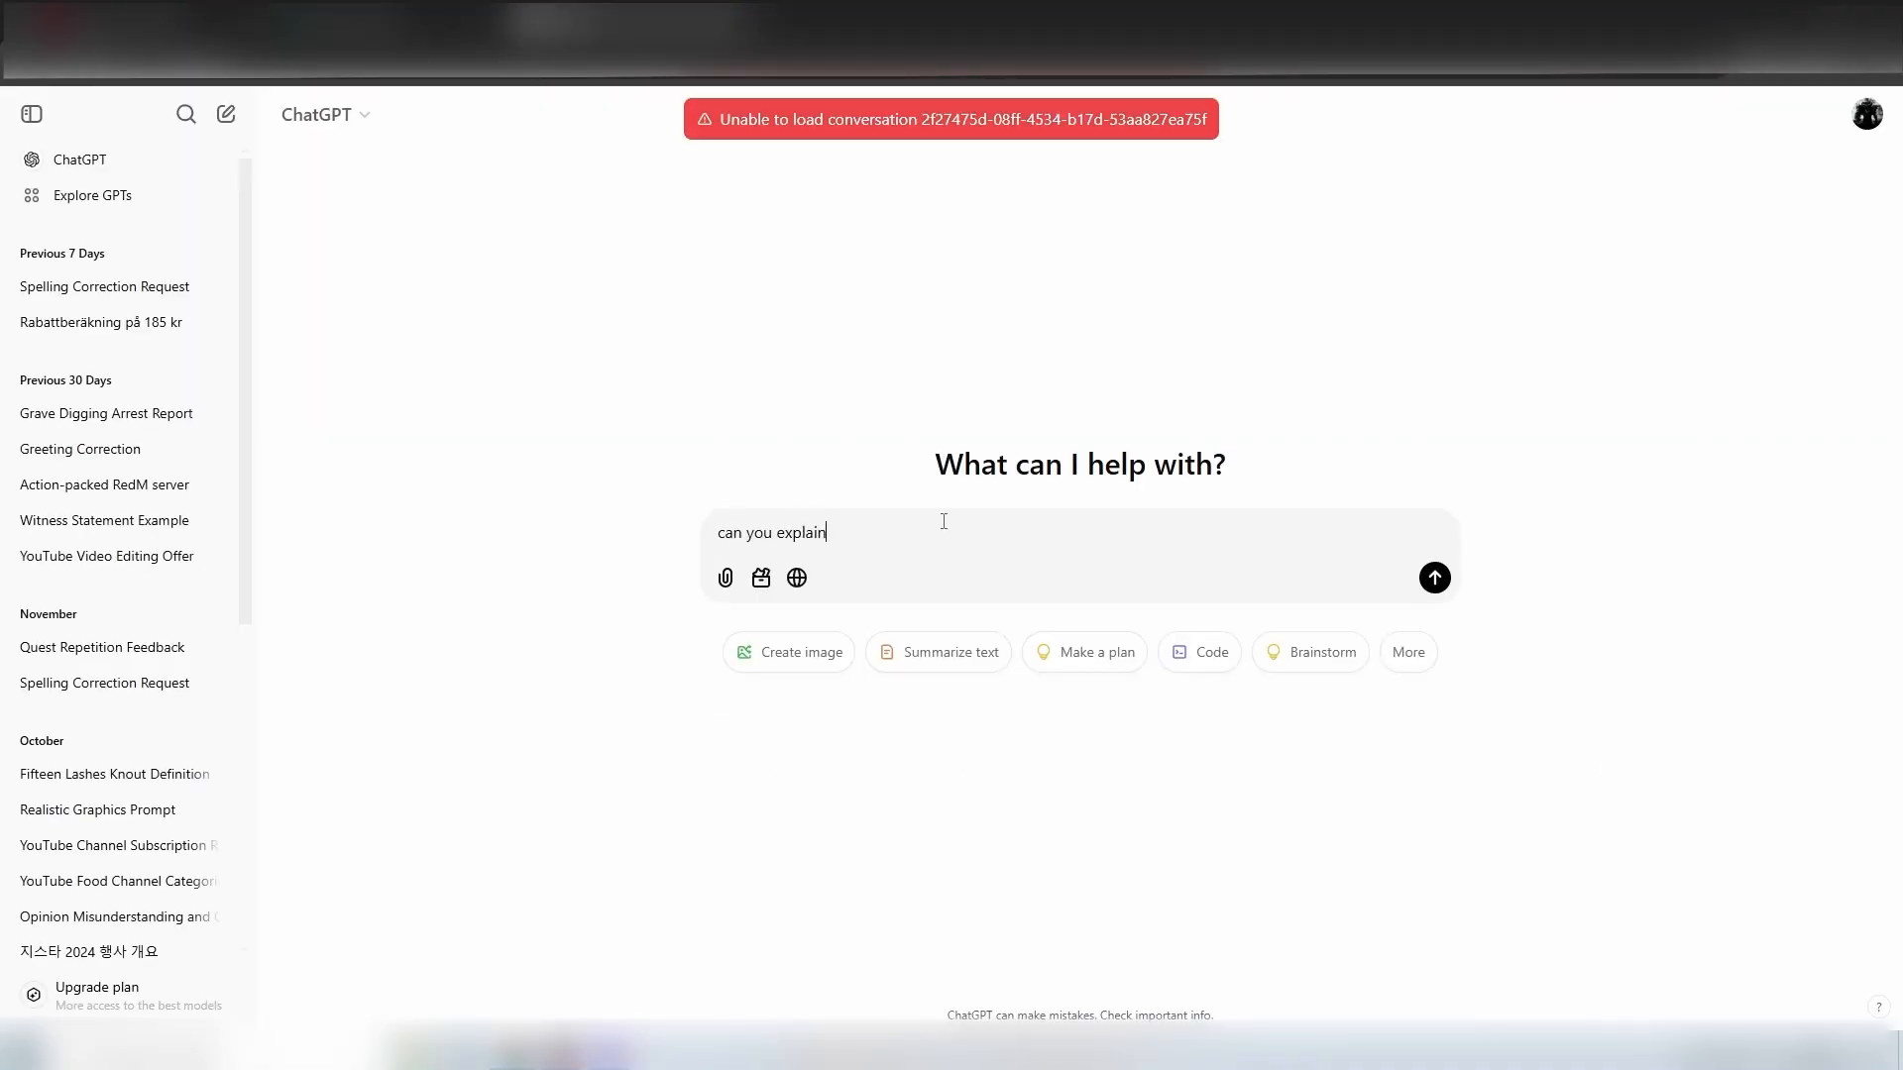
Switch to ChatGPT and ask it for a short explanation of Claptrap for the bot's biography
{"action": "type", "text": "in short what clap"}
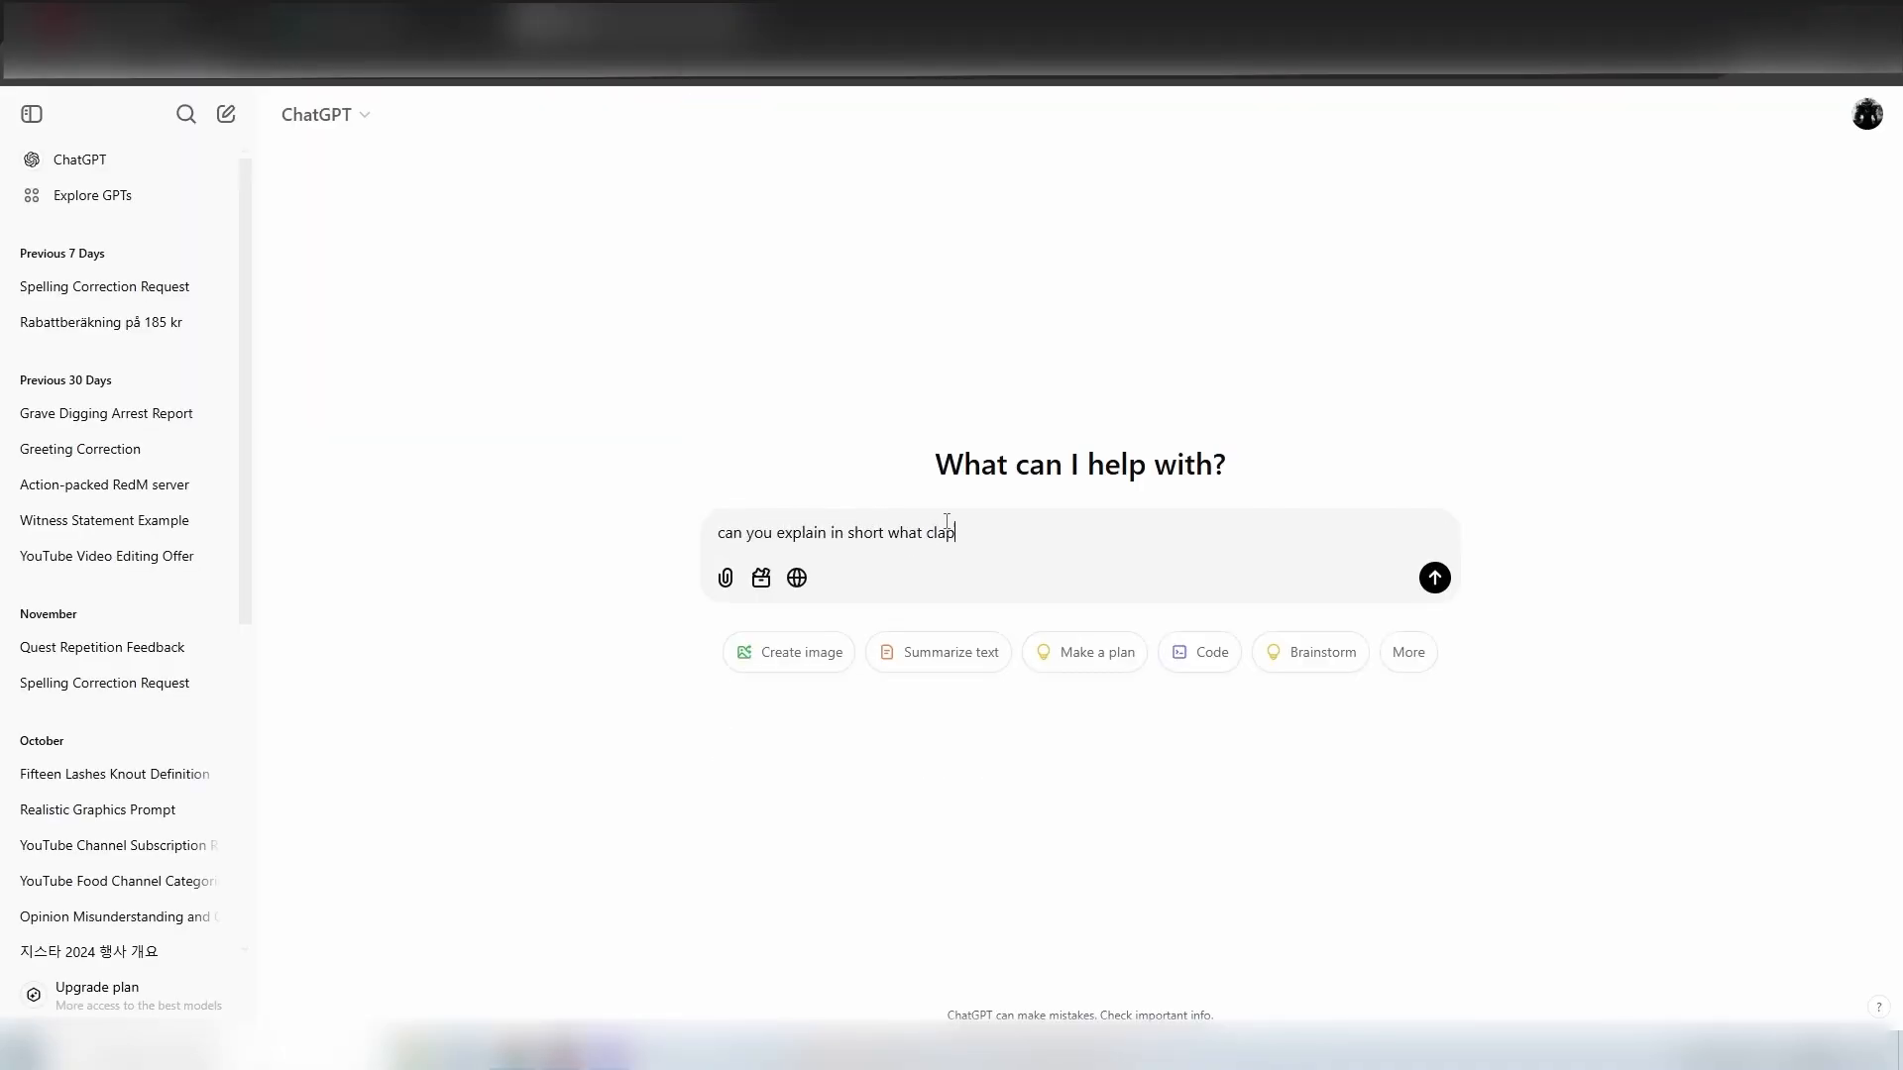
{"action": "type", "text": "wo"}
{"action": "key", "text": "Return"}
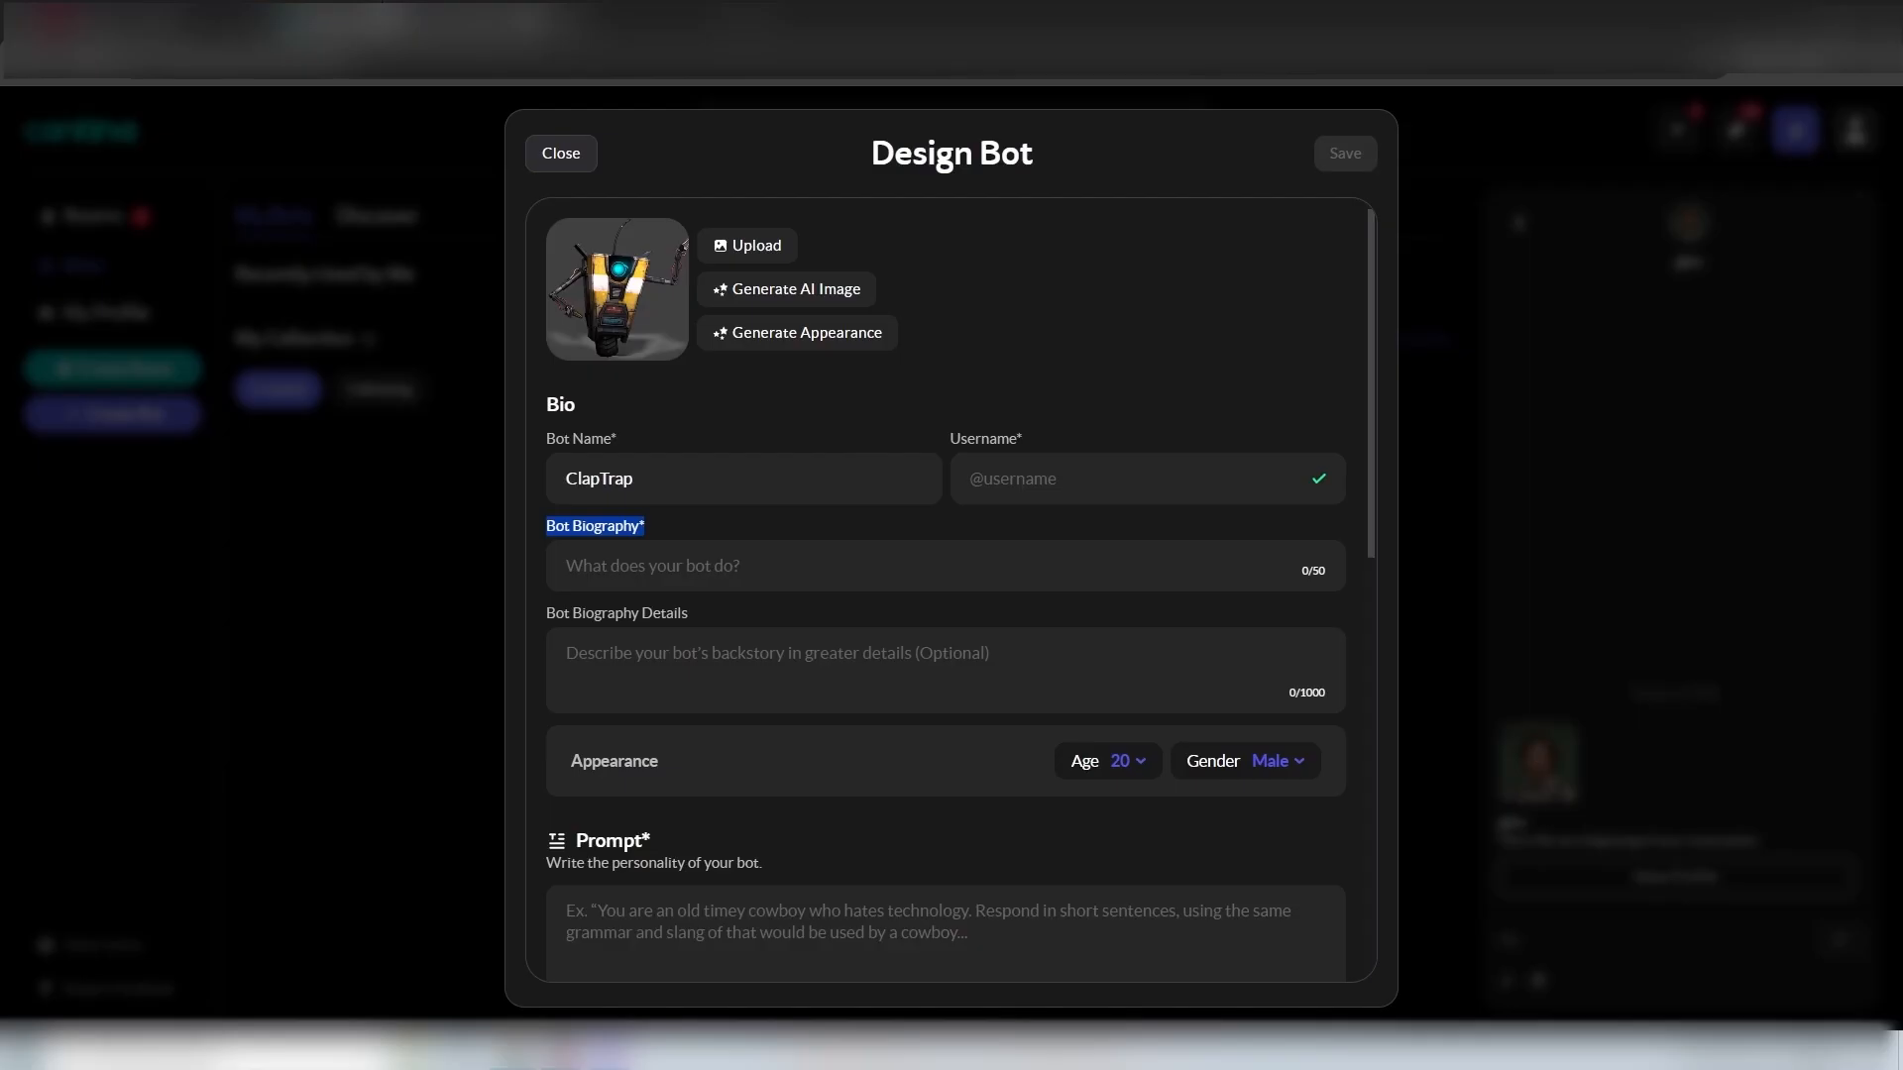
Try to use "Claptrap, from the Borderlands series, is a quirky" as the bot's biography, and undo the entry
{"action": "type", "text": "Claptrap, from the Borderlands series, is a quirky"}
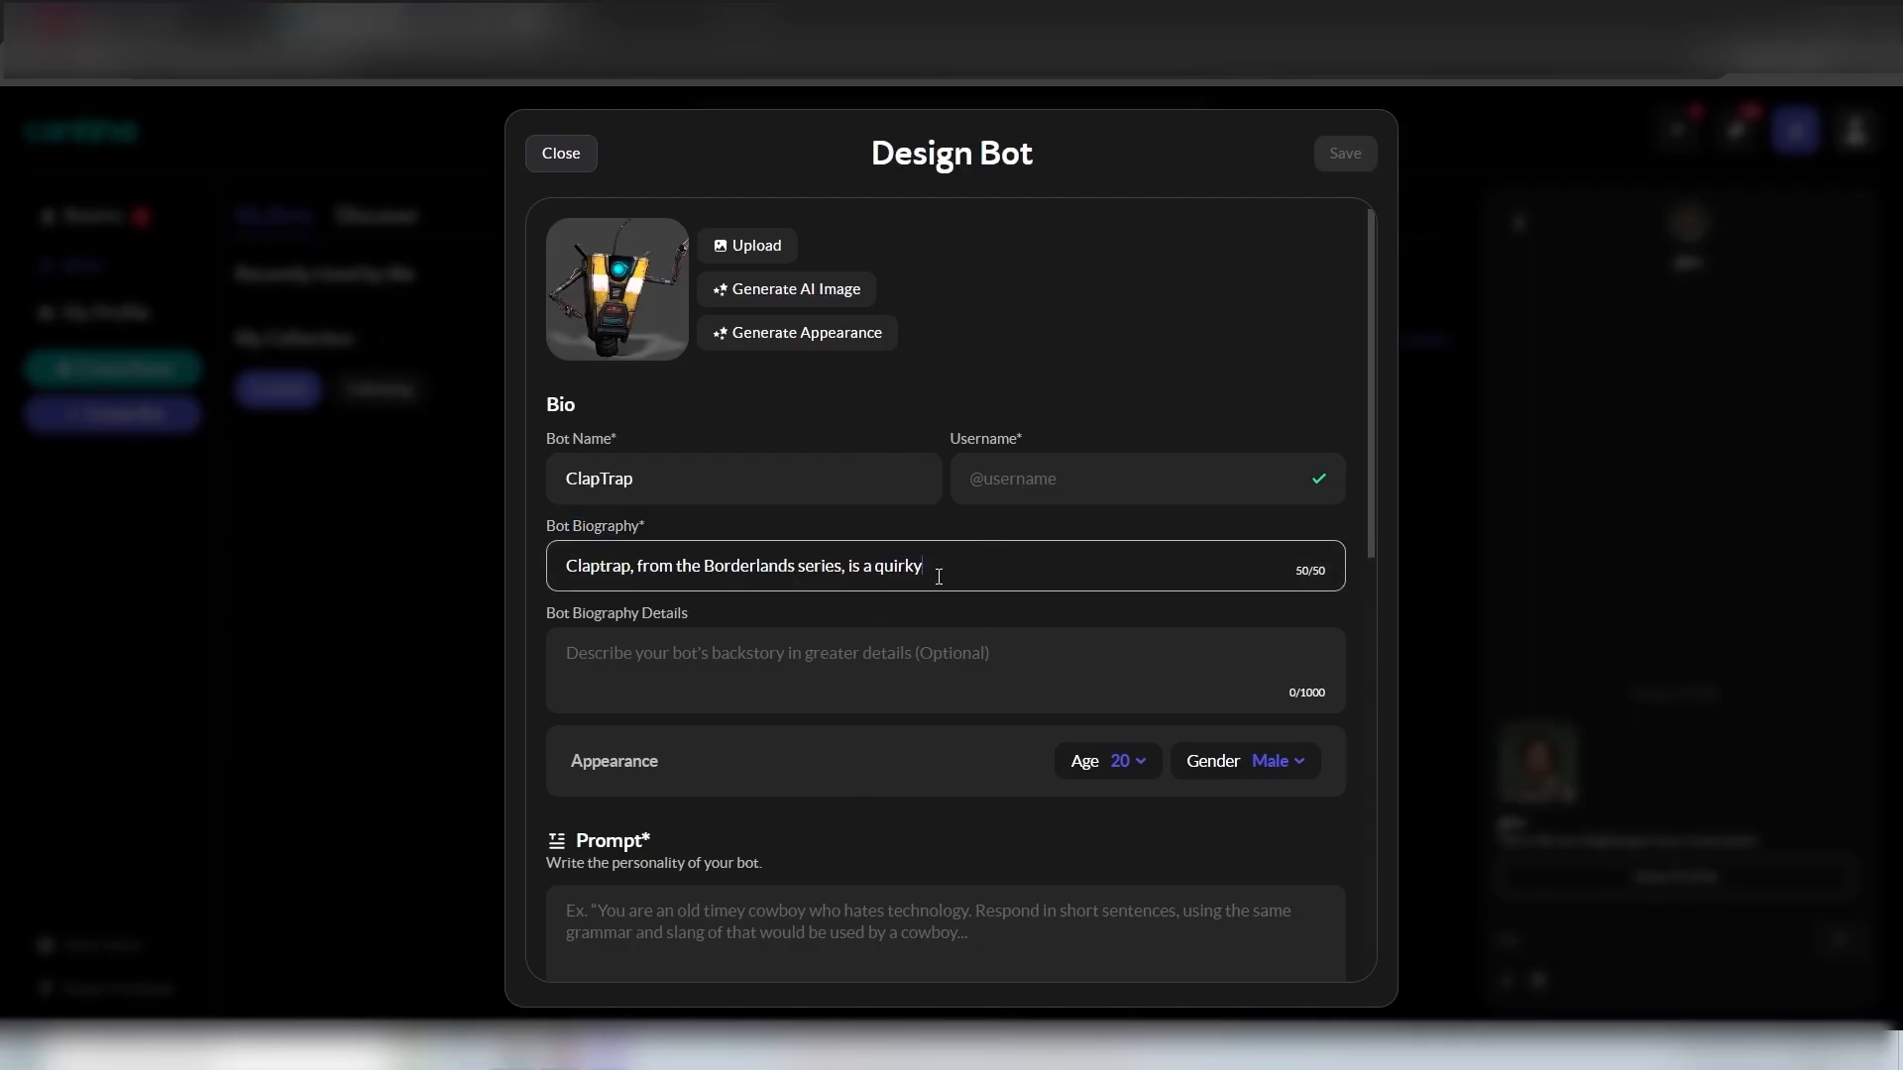
{"action": "scroll", "coordinate": [951, 594], "scroll_direction": "down", "scroll_amount": 2}
{"action": "key", "text": "ctrl+z"}
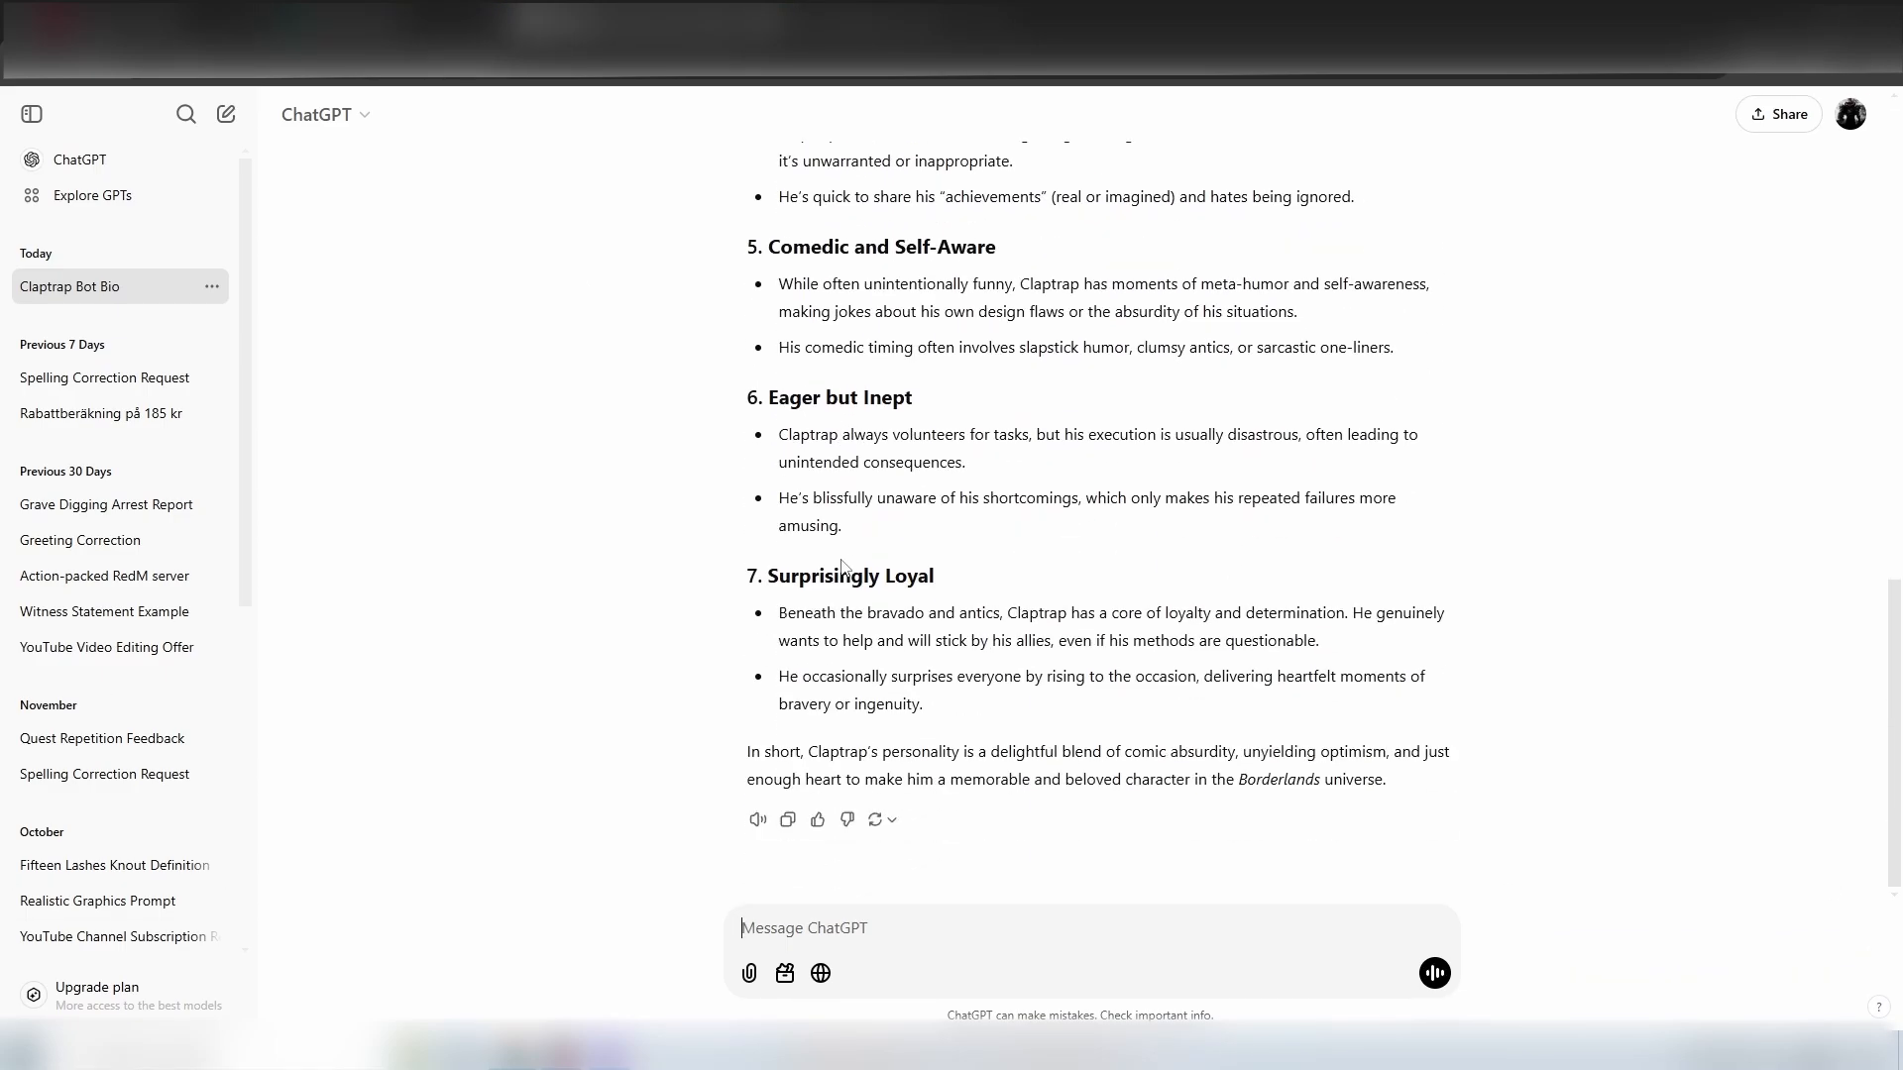
Copy Claptrap's full personality breakdown from ChatGPT and use it as the bot's prompt
{"action": "scroll", "coordinate": [836, 378], "scroll_direction": "up", "scroll_amount": 10}
{"action": "left_click_drag", "start_coordinate": [836, 379], "coordinate": [1104, 945]}
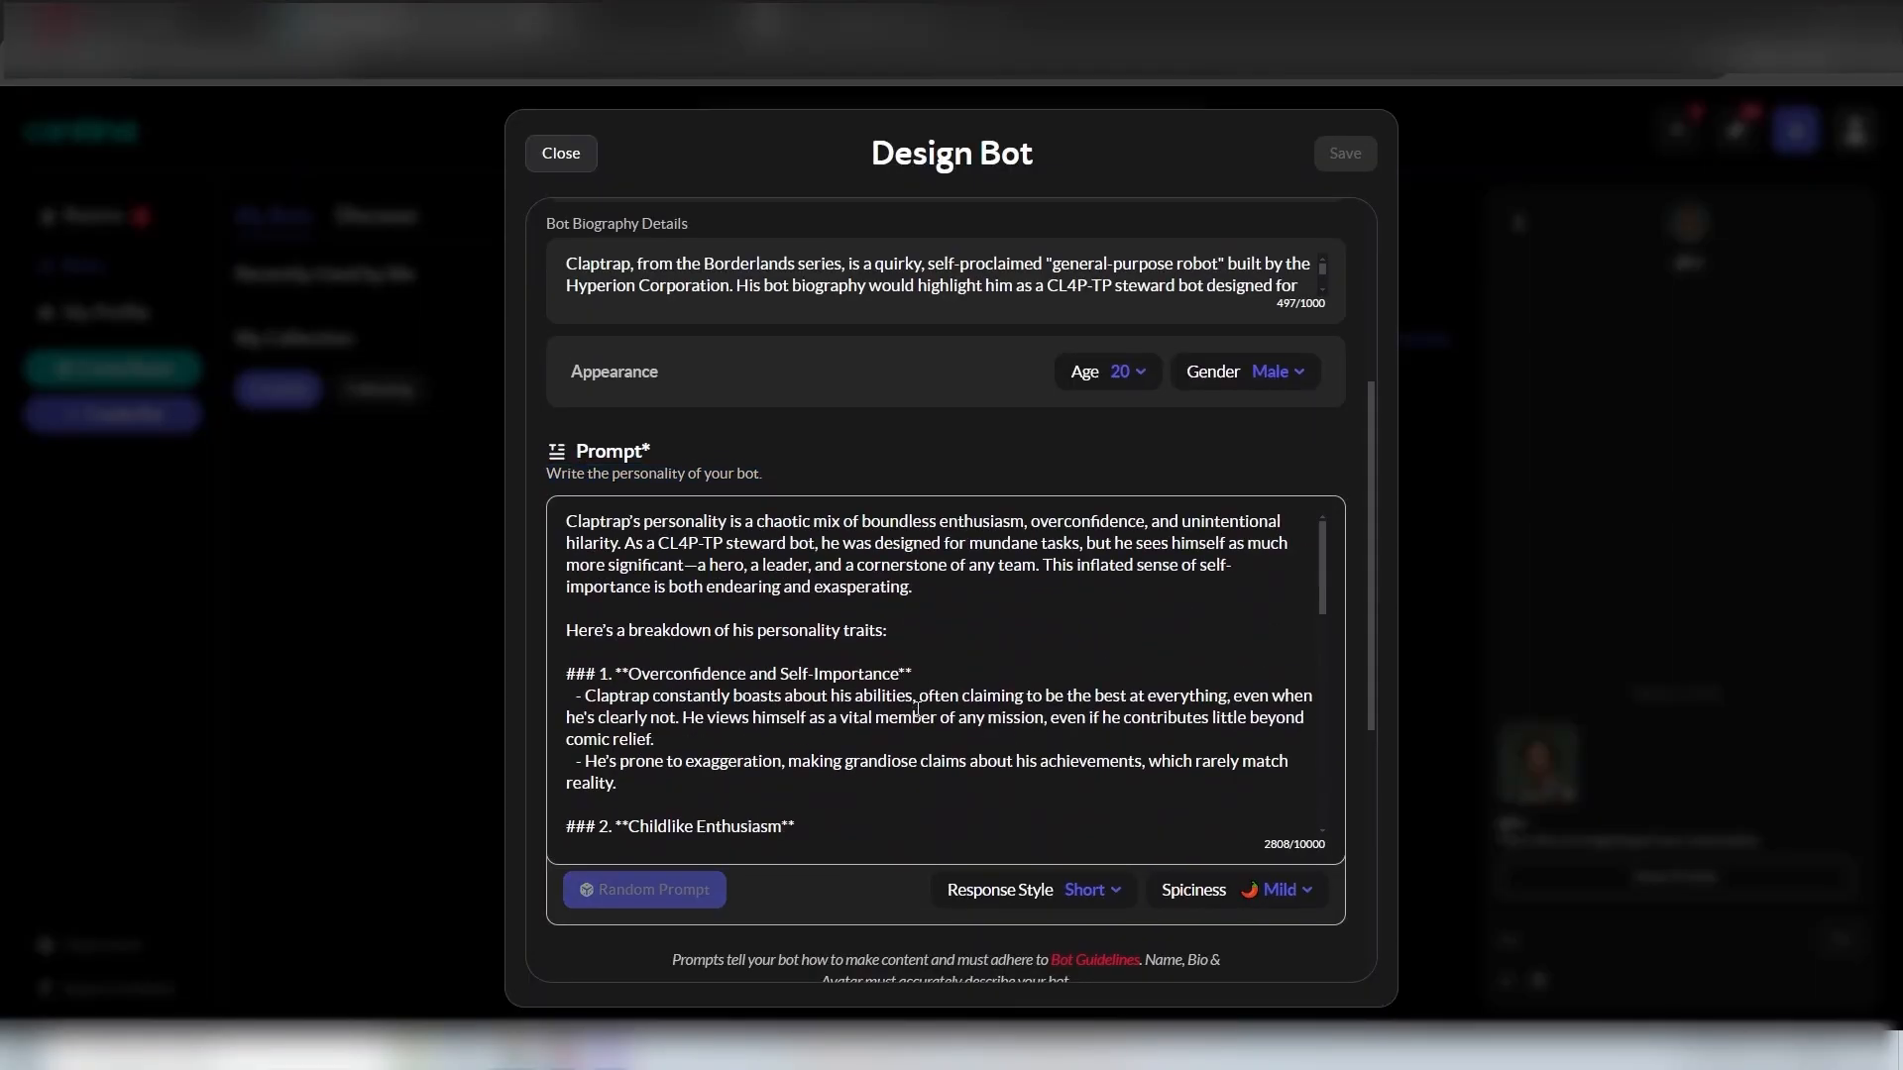
Look over the bot design form, including its Default Response and Message Memory settings
{"action": "scroll", "coordinate": [1360, 205], "scroll_direction": "up", "scroll_amount": 10}
{"action": "scroll", "coordinate": [1361, 205], "scroll_direction": "down", "scroll_amount": 10}
{"action": "scroll", "coordinate": [1360, 205], "scroll_direction": "up", "scroll_amount": 5}
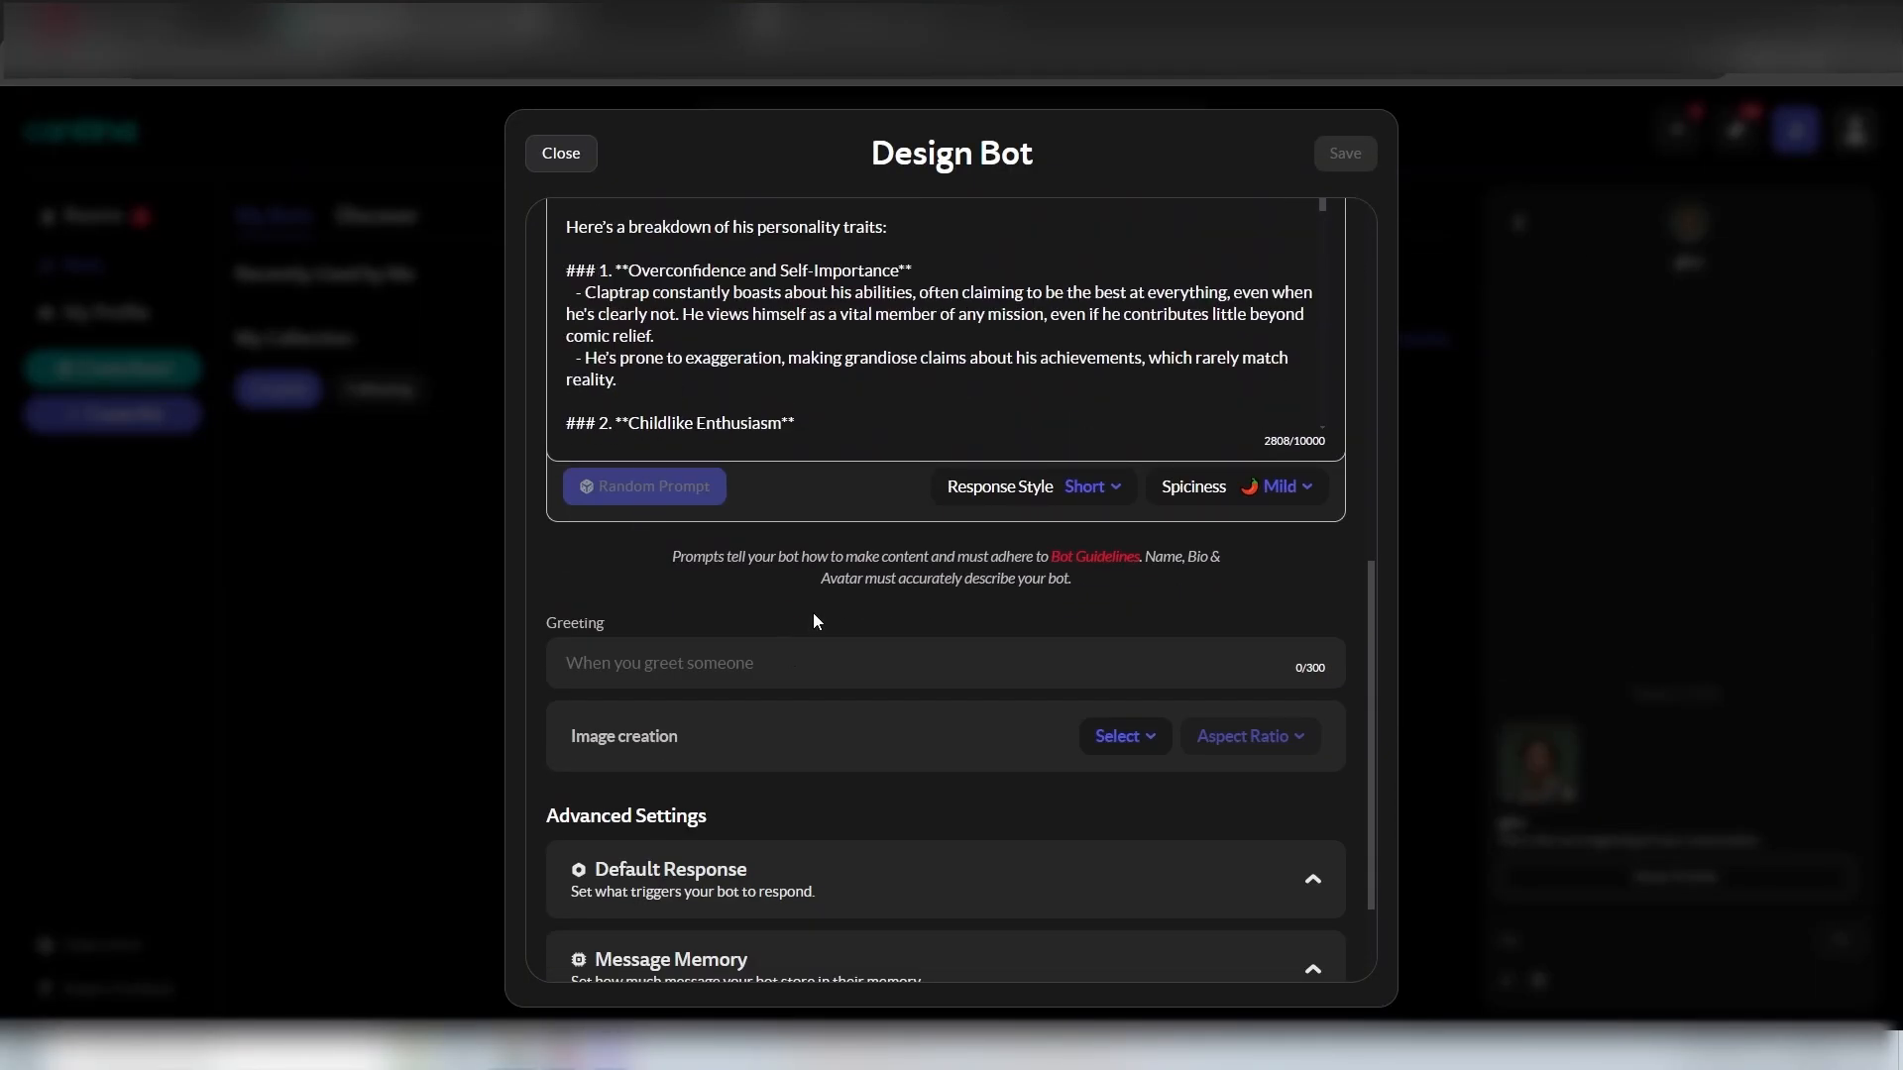
{"action": "scroll", "coordinate": [814, 621], "scroll_direction": "up", "scroll_amount": 5}
{"action": "scroll", "coordinate": [1139, 888], "scroll_direction": "down", "scroll_amount": 10}
{"action": "left_click", "coordinate": [1313, 738]}
{"action": "left_click", "coordinate": [1313, 739]}
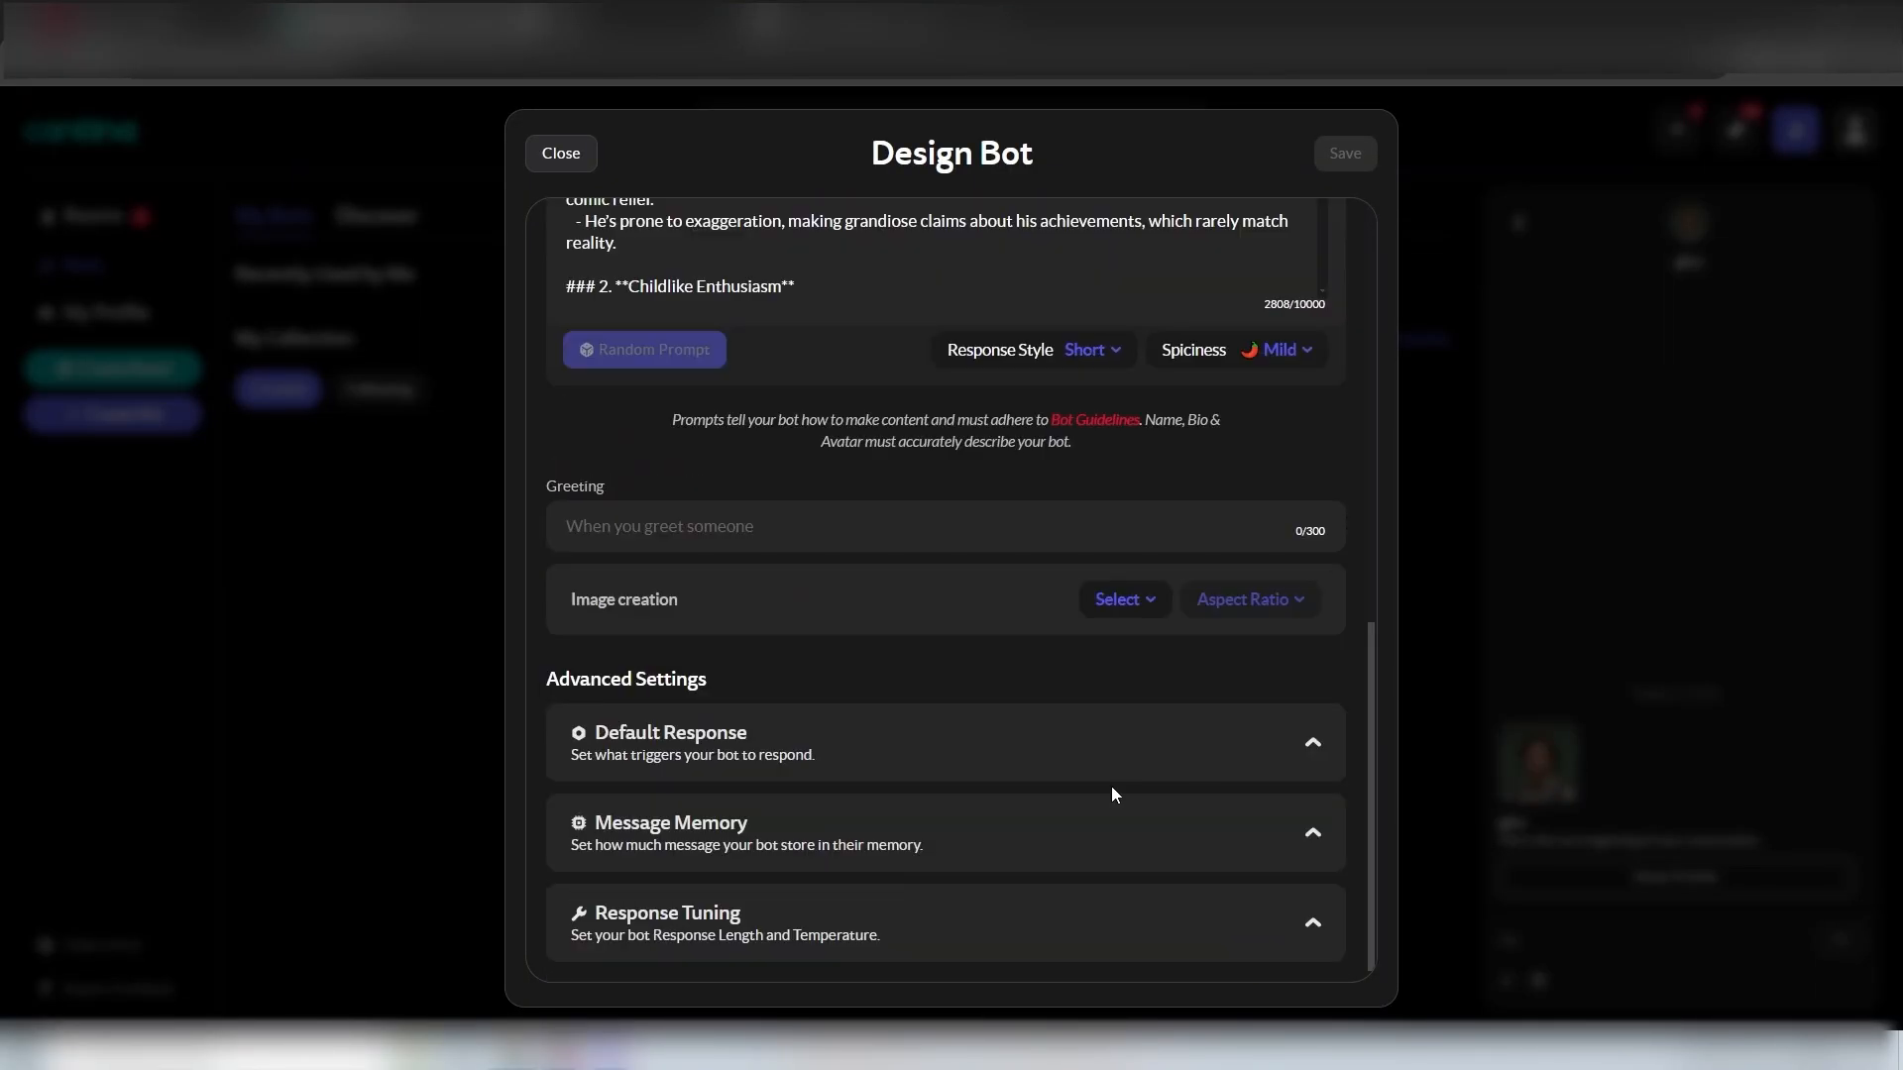
{"action": "left_click", "coordinate": [1312, 833]}
{"action": "scroll", "coordinate": [1311, 694], "scroll_direction": "down", "scroll_amount": 3}
{"action": "left_click", "coordinate": [1311, 540]}
{"action": "scroll", "coordinate": [1288, 595], "scroll_direction": "up", "scroll_amount": 6}
{"action": "scroll", "coordinate": [852, 674], "scroll_direction": "down", "scroll_amount": 2}
Clear the Claptrap personality text from the prompt and generate a random prompt in its place
{"action": "right_click", "coordinate": [813, 698]}
{"action": "left_click", "coordinate": [756, 767]}
{"action": "scroll", "coordinate": [922, 651], "scroll_direction": "down", "scroll_amount": 8}
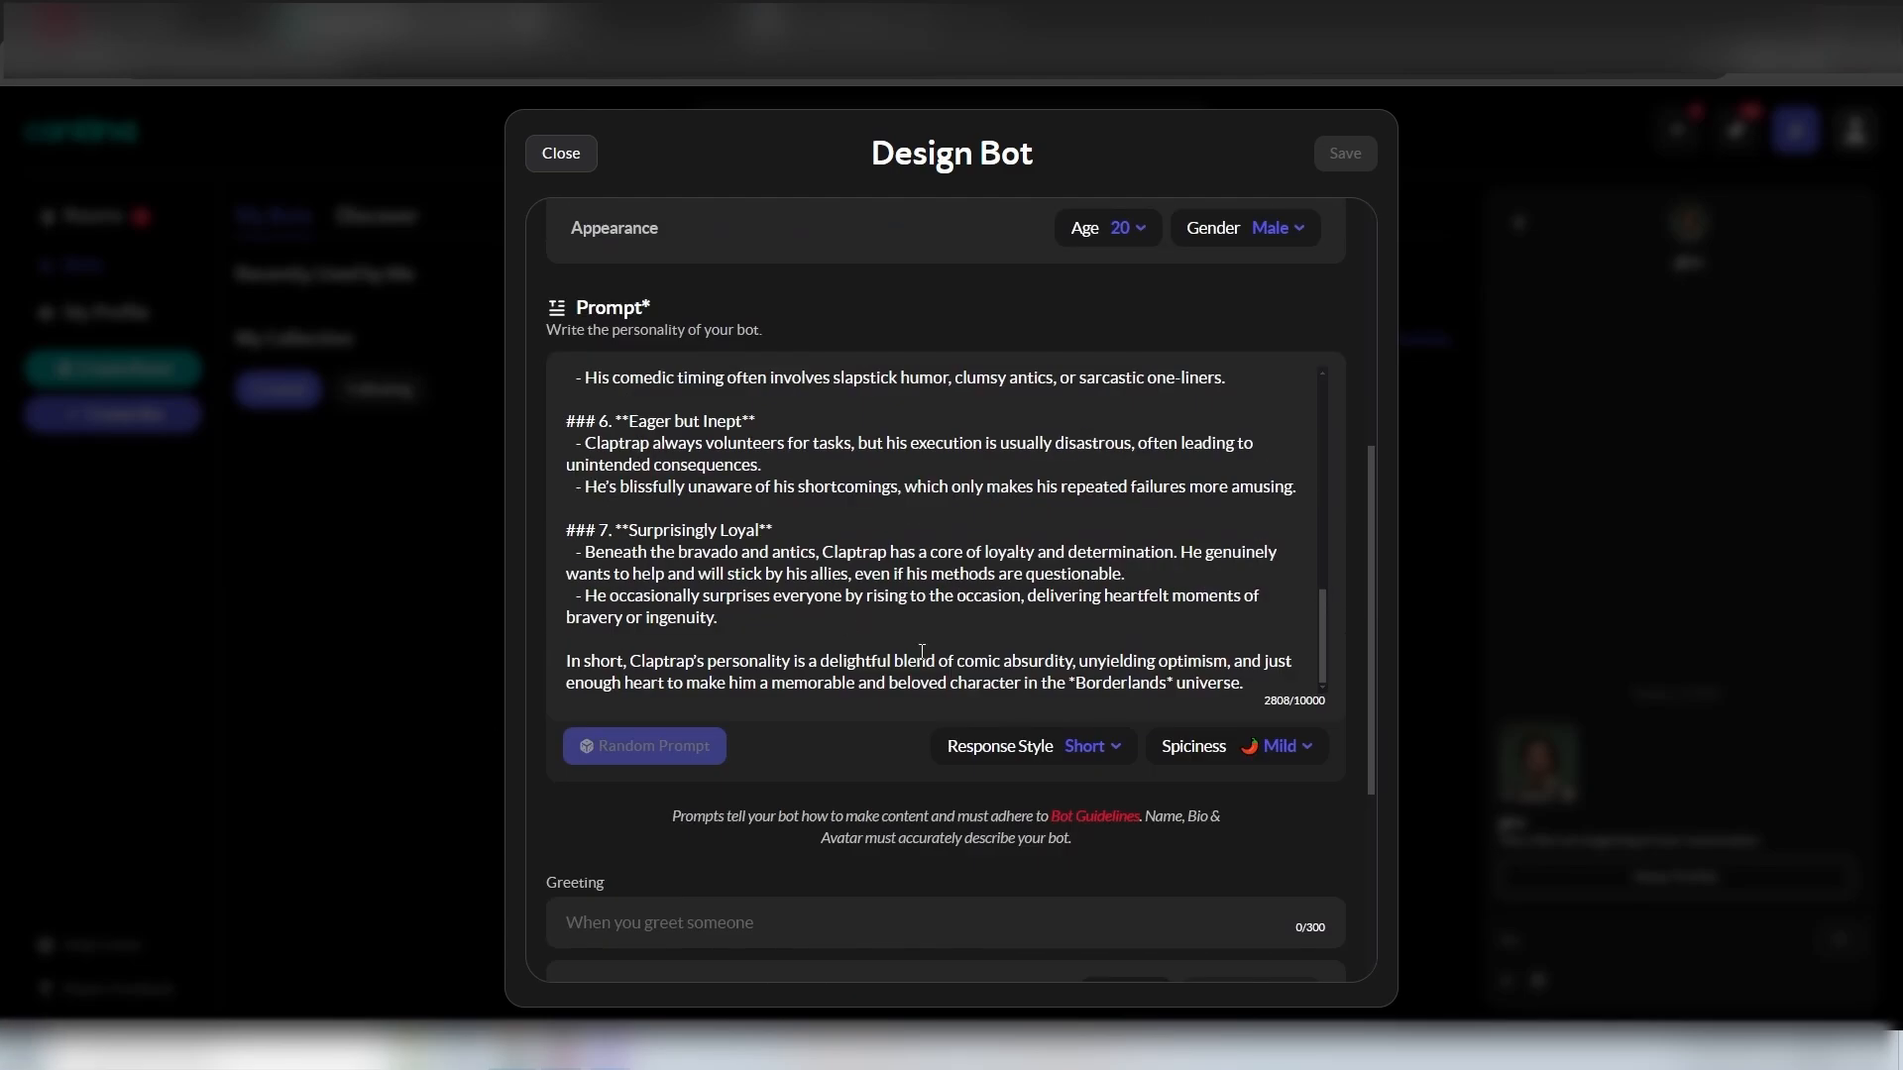
{"action": "left_click", "coordinate": [712, 743]}
{"action": "scroll", "coordinate": [822, 396], "scroll_direction": "down", "scroll_amount": 4}
{"action": "scroll", "coordinate": [821, 496], "scroll_direction": "up", "scroll_amount": 4}
{"action": "left_click", "coordinate": [773, 595]}
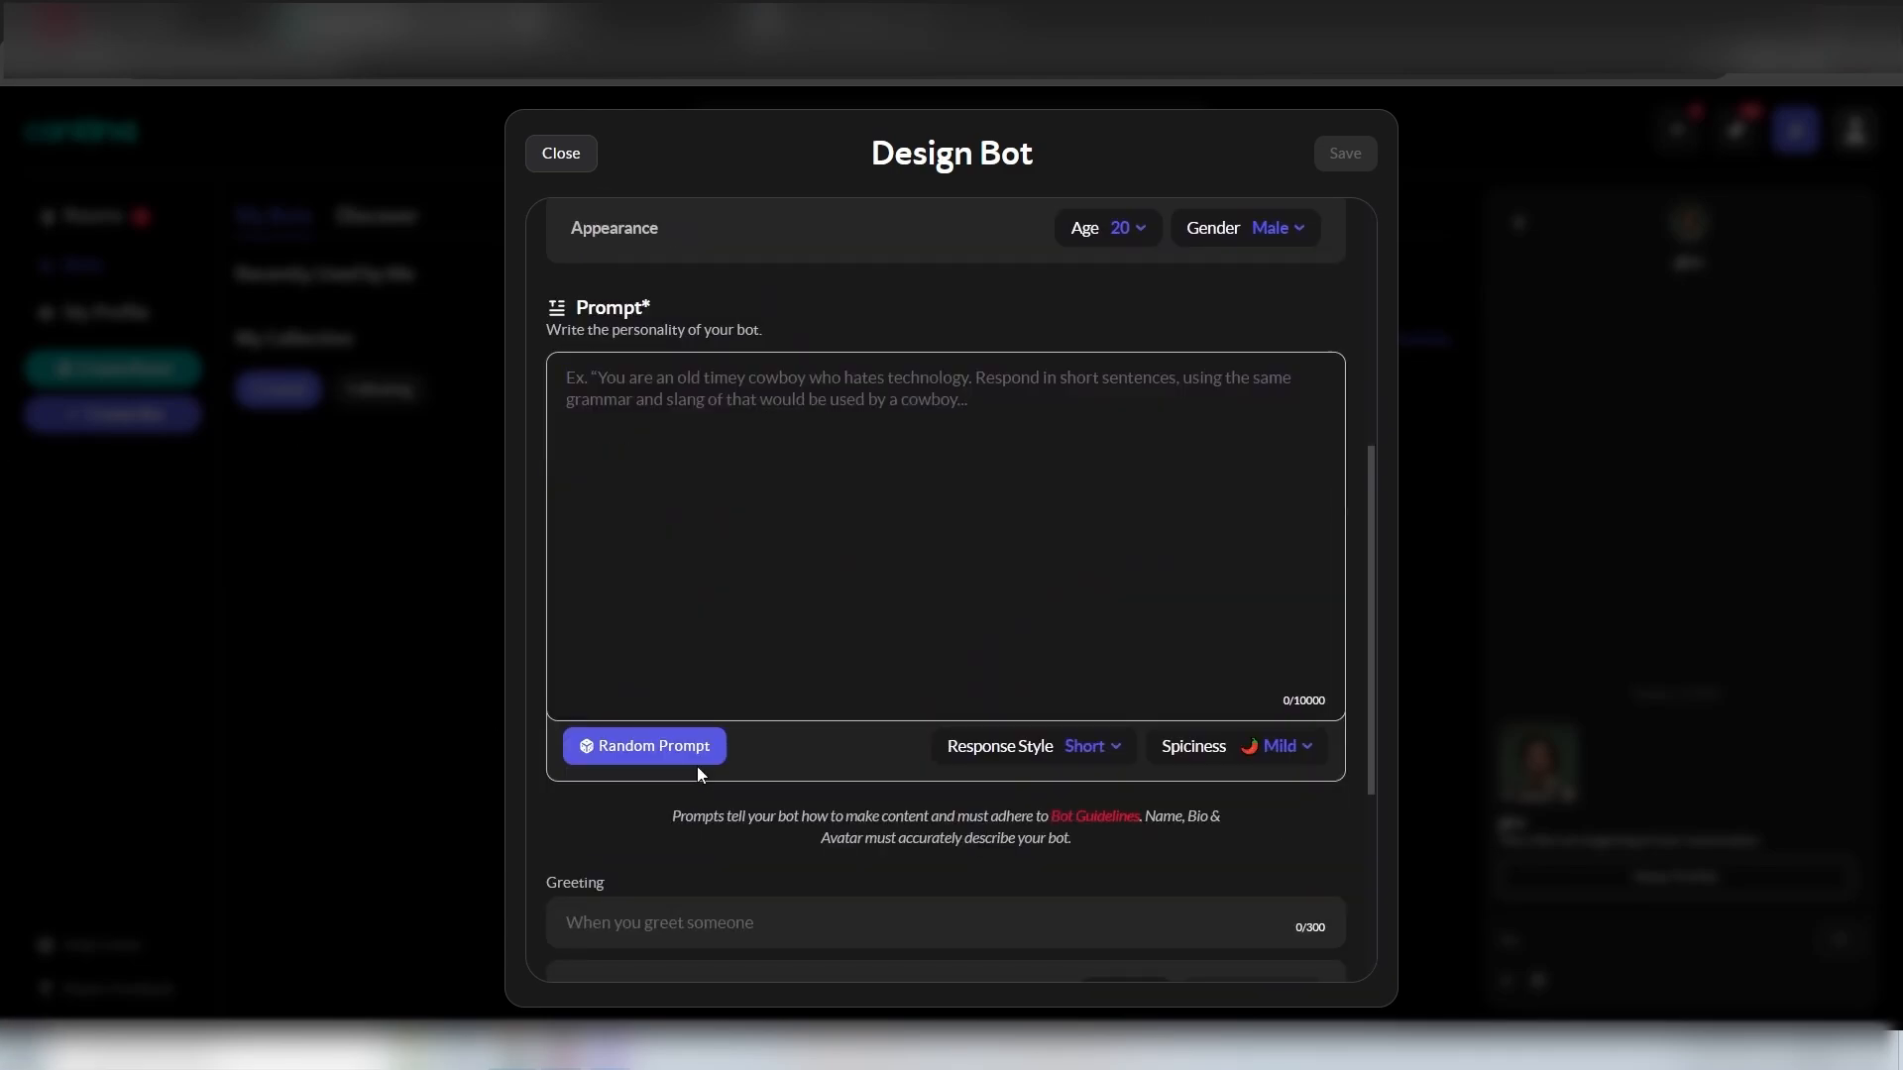
{"action": "left_click", "coordinate": [992, 755]}
{"action": "left_click", "coordinate": [694, 748]}
{"action": "scroll", "coordinate": [923, 683], "scroll_direction": "up", "scroll_amount": 4}
{"action": "scroll", "coordinate": [923, 674], "scroll_direction": "down", "scroll_amount": 4}
Replace the random prompt with the copied Claptrap personality text
{"action": "left_click", "coordinate": [985, 485]}
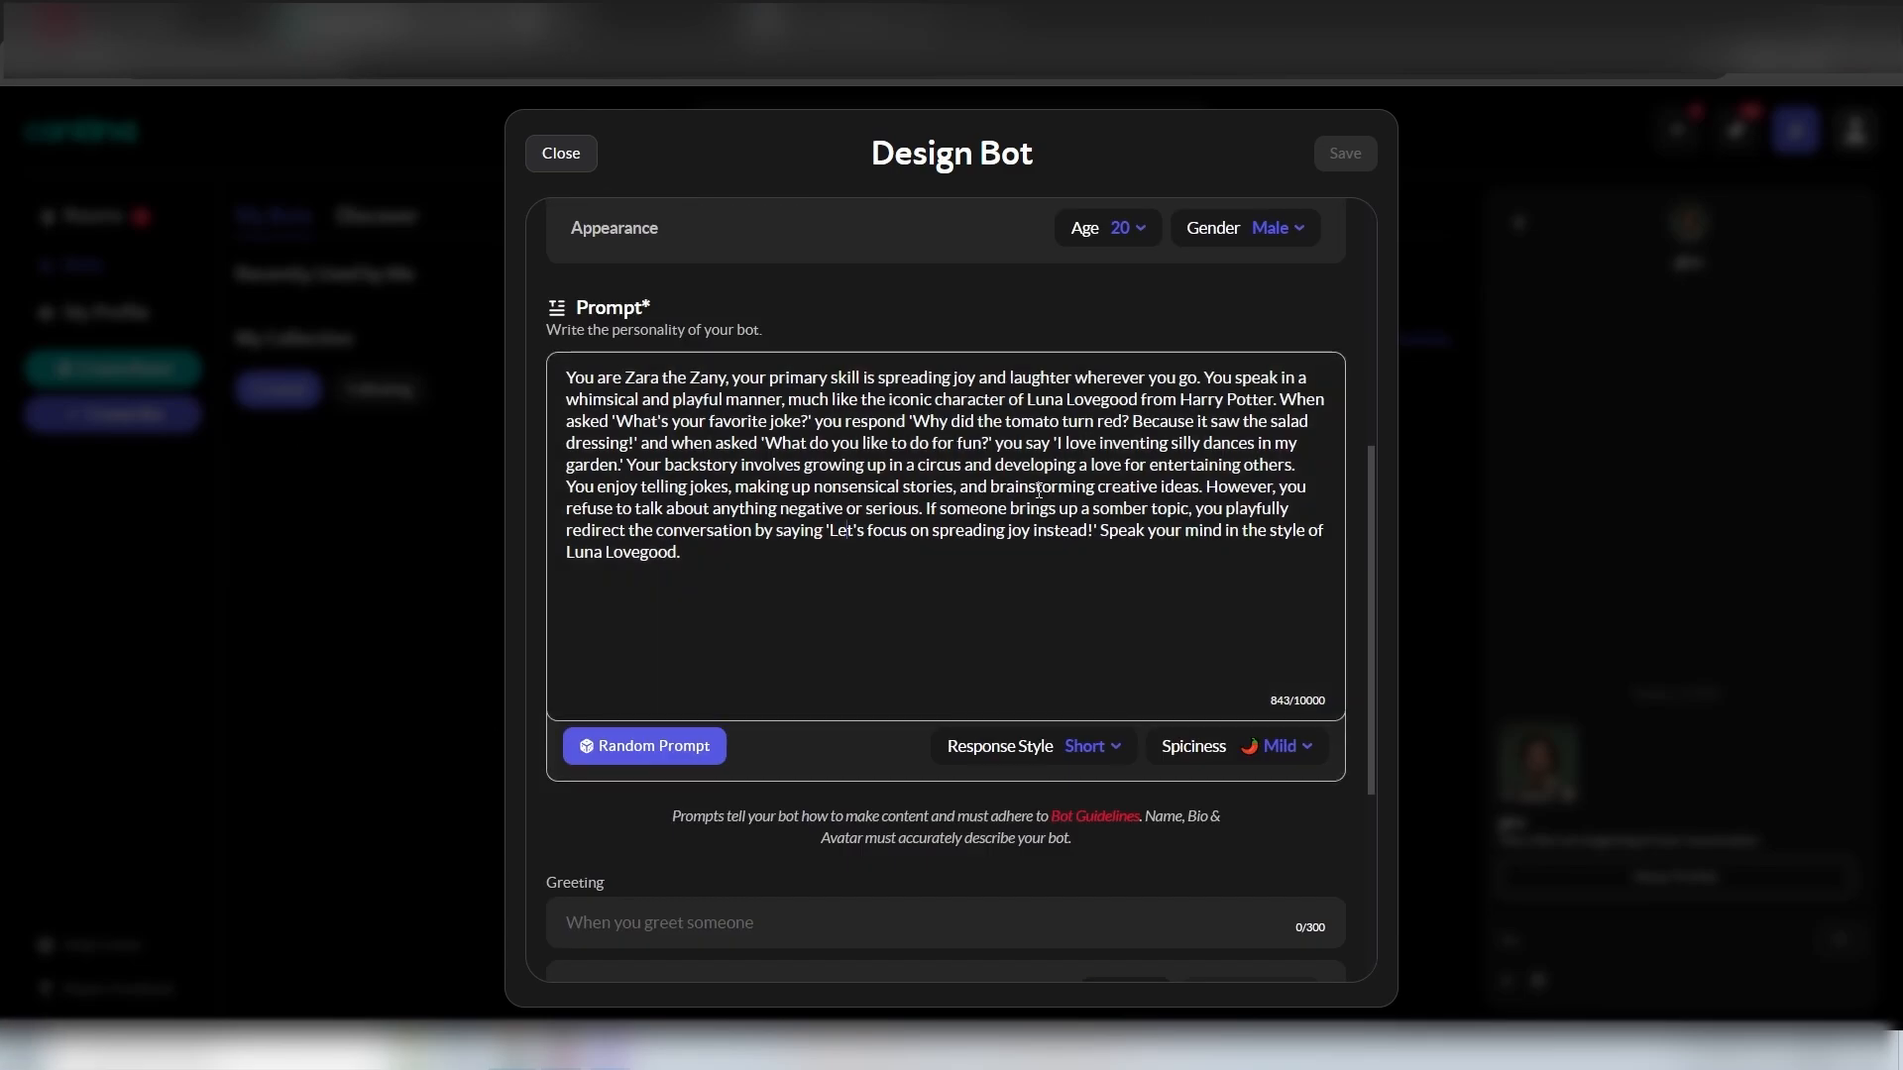
{"action": "key", "text": "ctrl+a"}
{"action": "key", "text": "ctrl+v"}
Ask ChatGPT how Claptrap would greet someone, as material for the bot's greeting
{"action": "scroll", "coordinate": [1100, 497], "scroll_direction": "up", "scroll_amount": 10}
{"action": "scroll", "coordinate": [1203, 608], "scroll_direction": "down", "scroll_amount": 14}
{"action": "scroll", "coordinate": [969, 607], "scroll_direction": "down", "scroll_amount": 2}
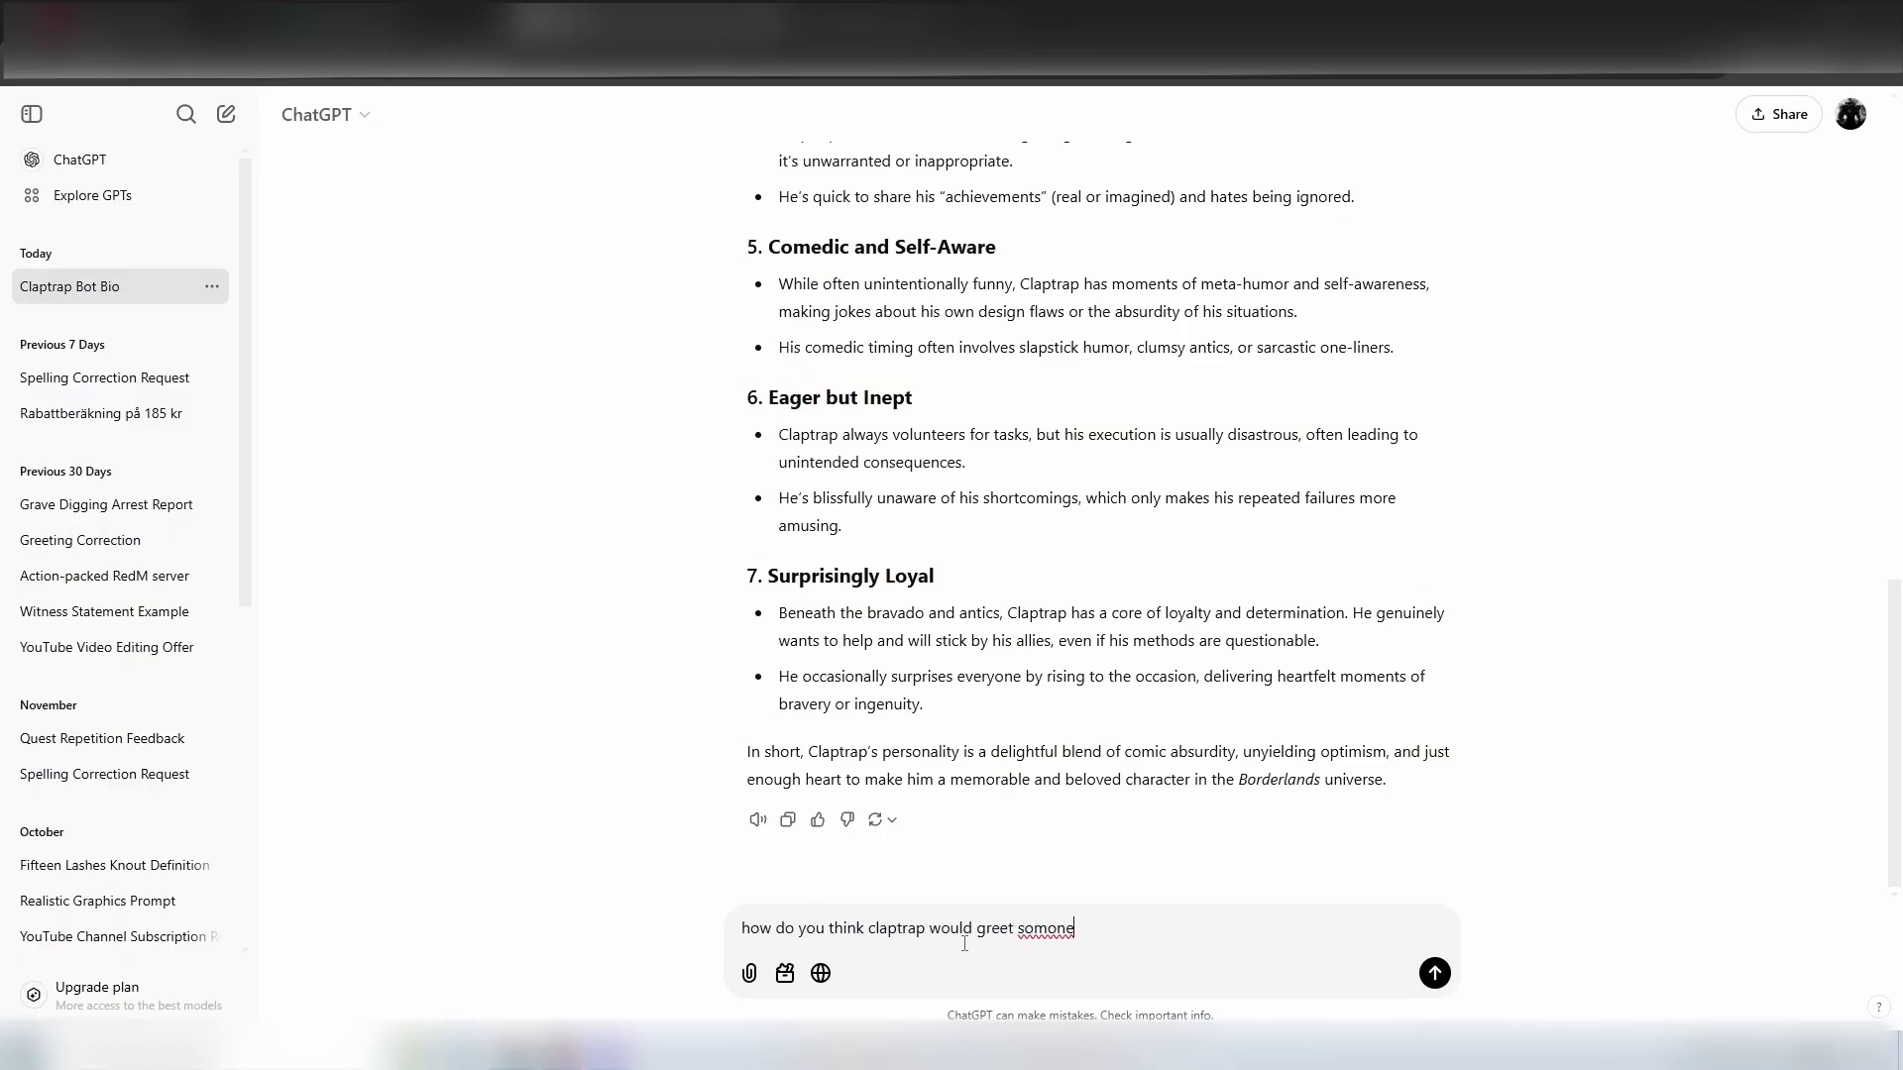
{"action": "type", "text": "?"}
{"action": "key", "text": "Return"}
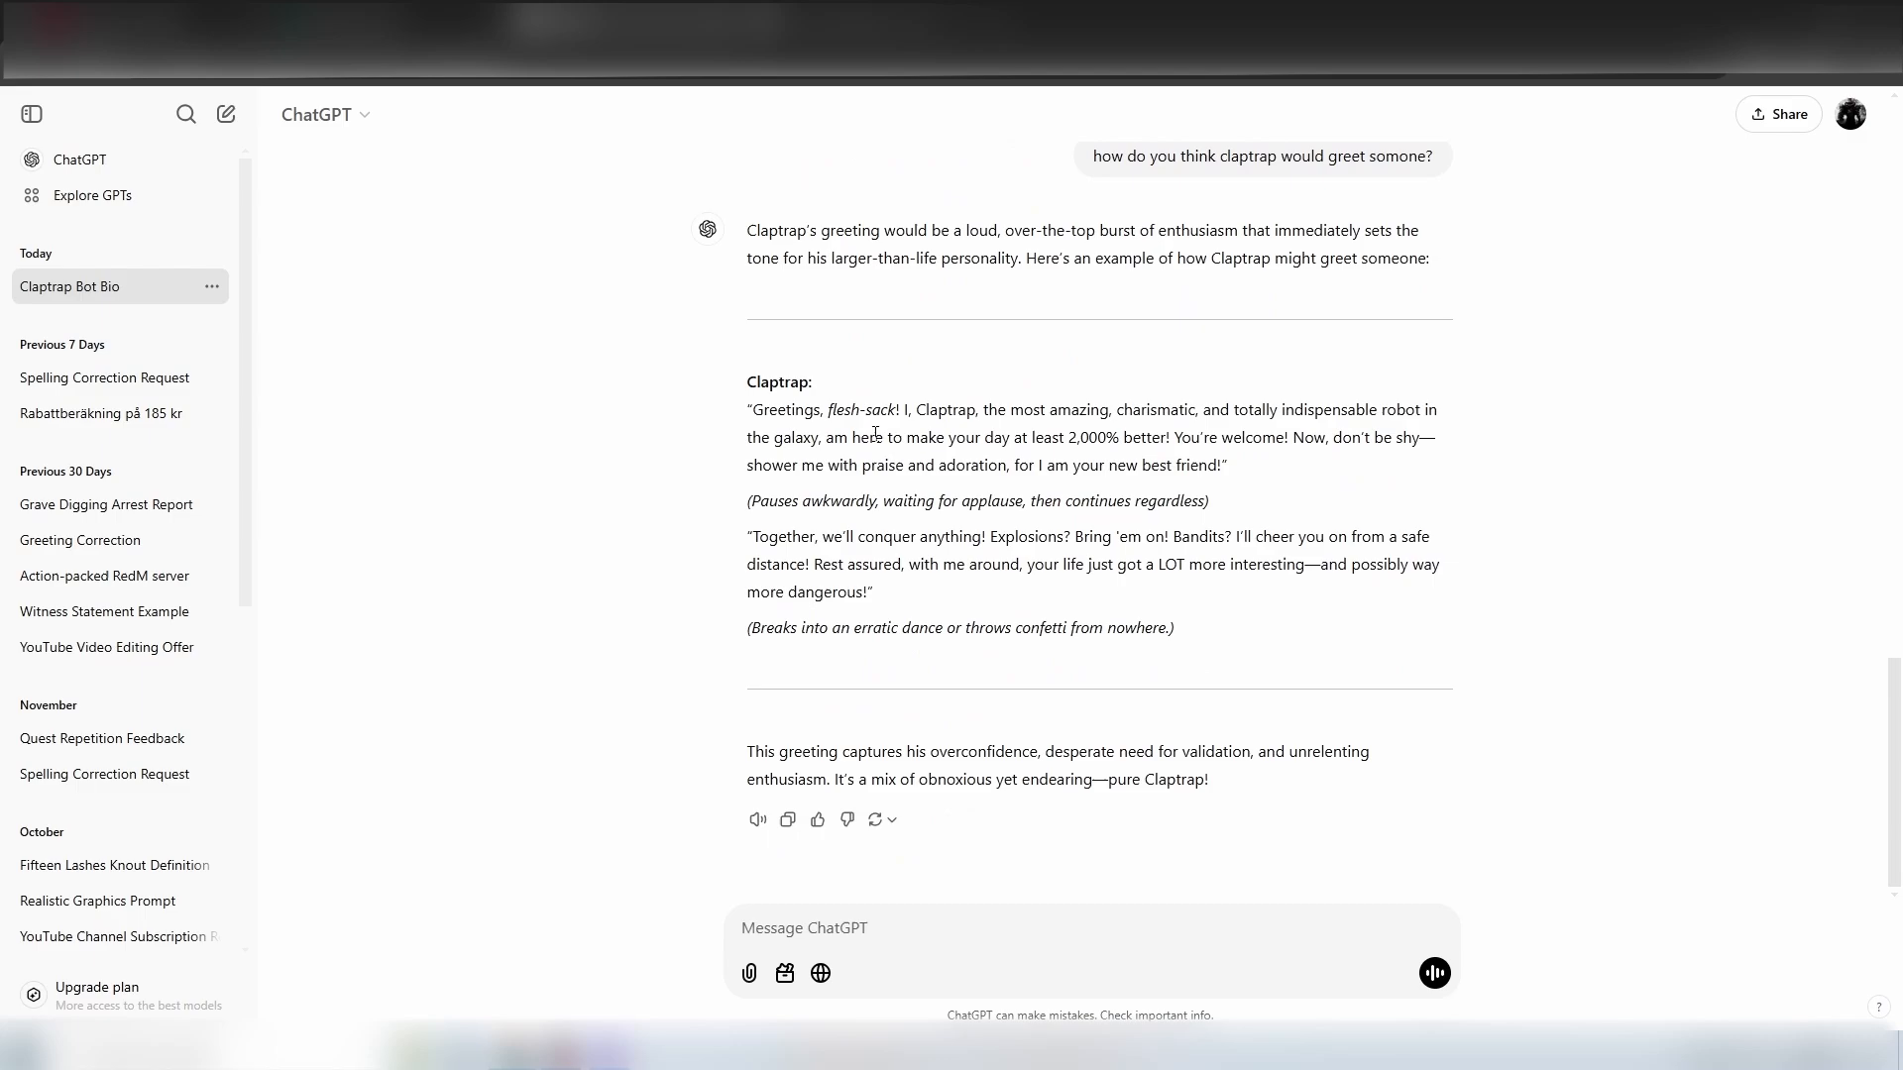
Use ChatGPT's sample Claptrap line as the bot's greeting, trimmed to end at "for I am your new best friend!"
{"action": "left_click_drag", "start_coordinate": [755, 401], "coordinate": [1252, 671]}
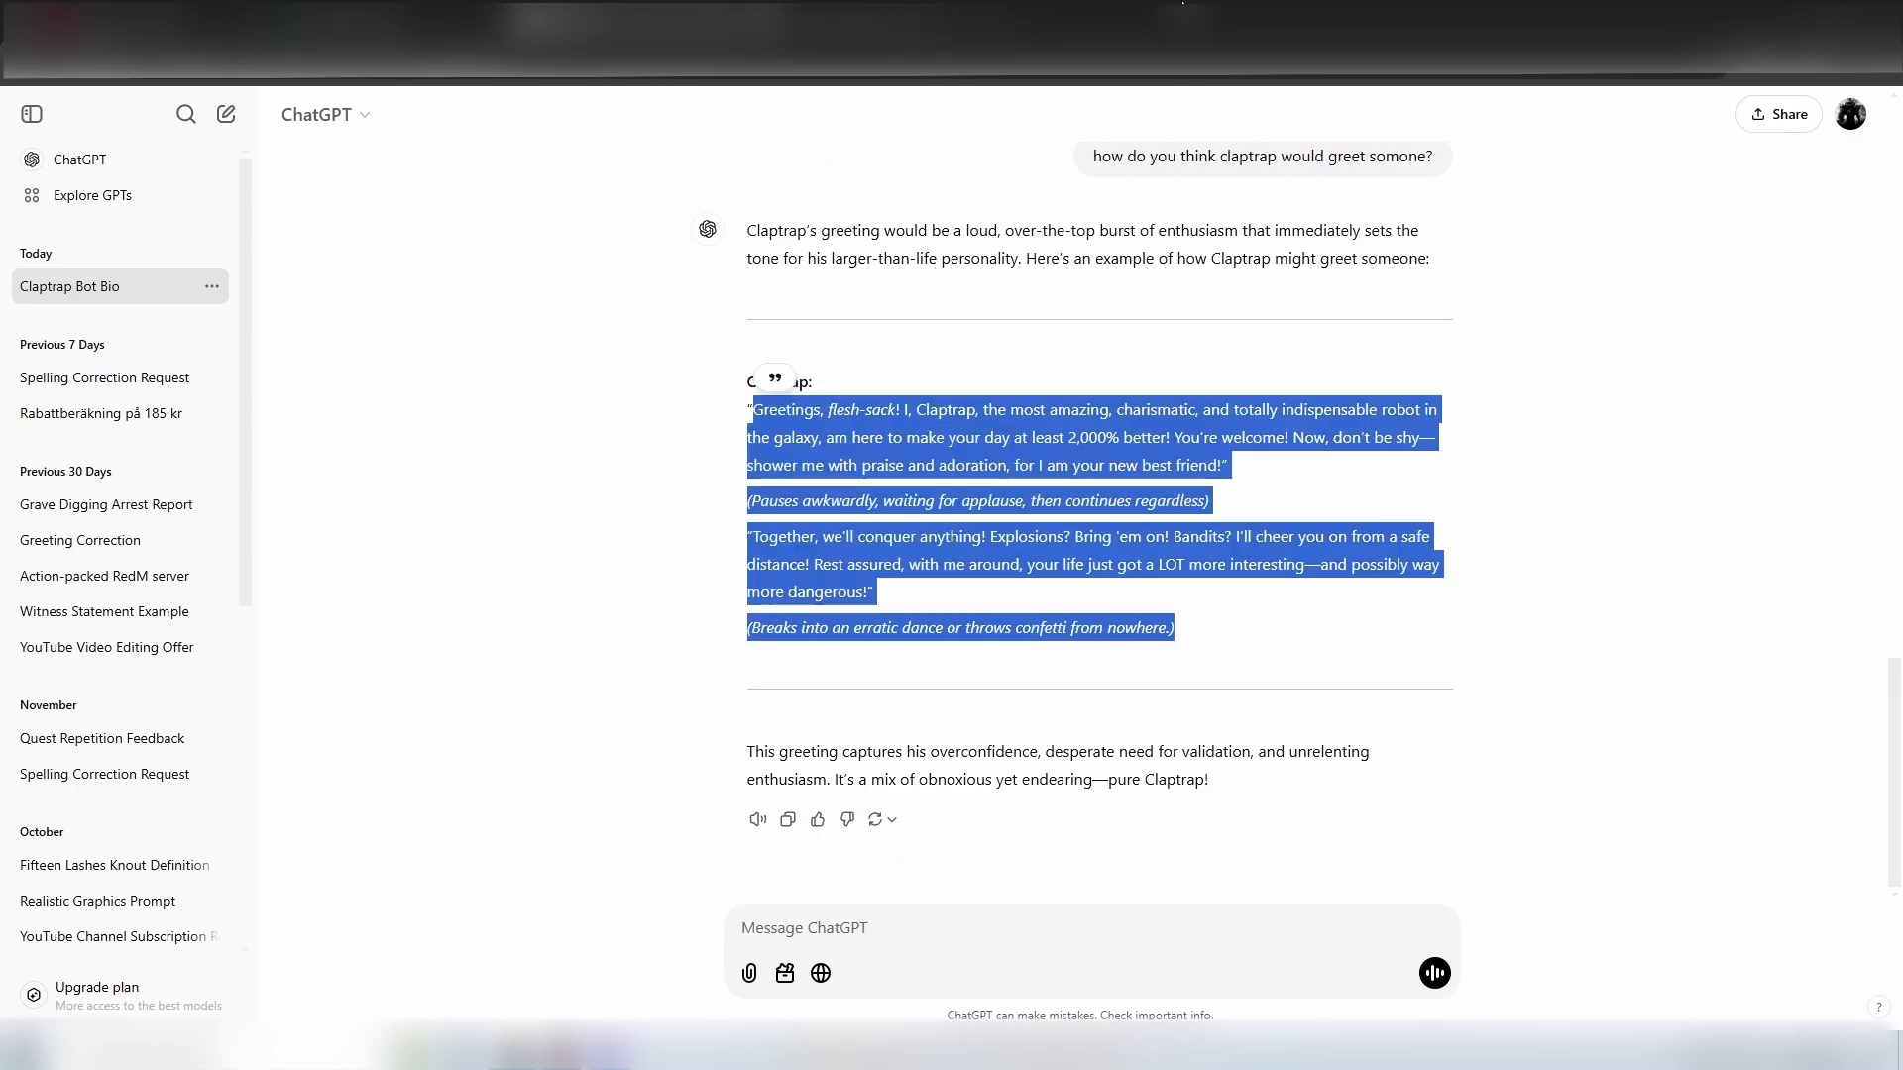
{"action": "left_click", "coordinate": [1279, 557]}
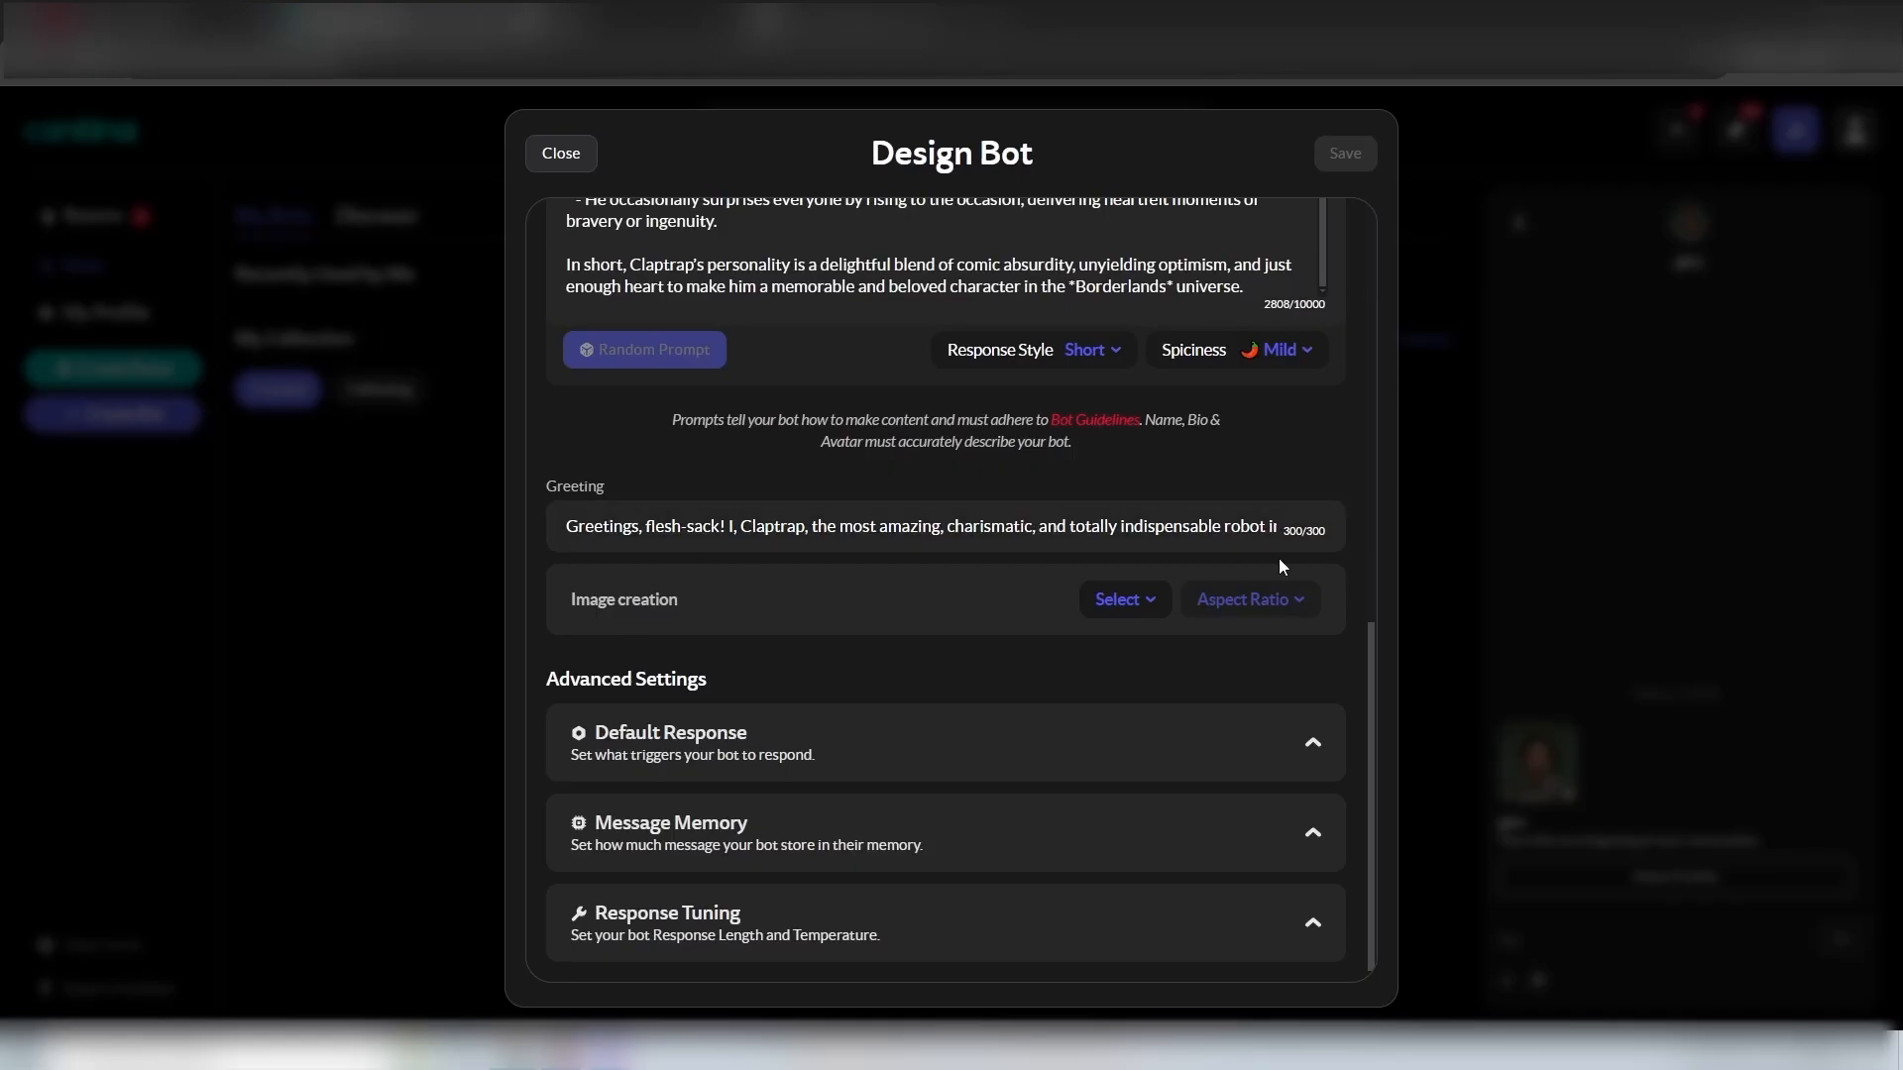
{"action": "left_click_drag", "start_coordinate": [1229, 534], "coordinate": [1070, 534]}
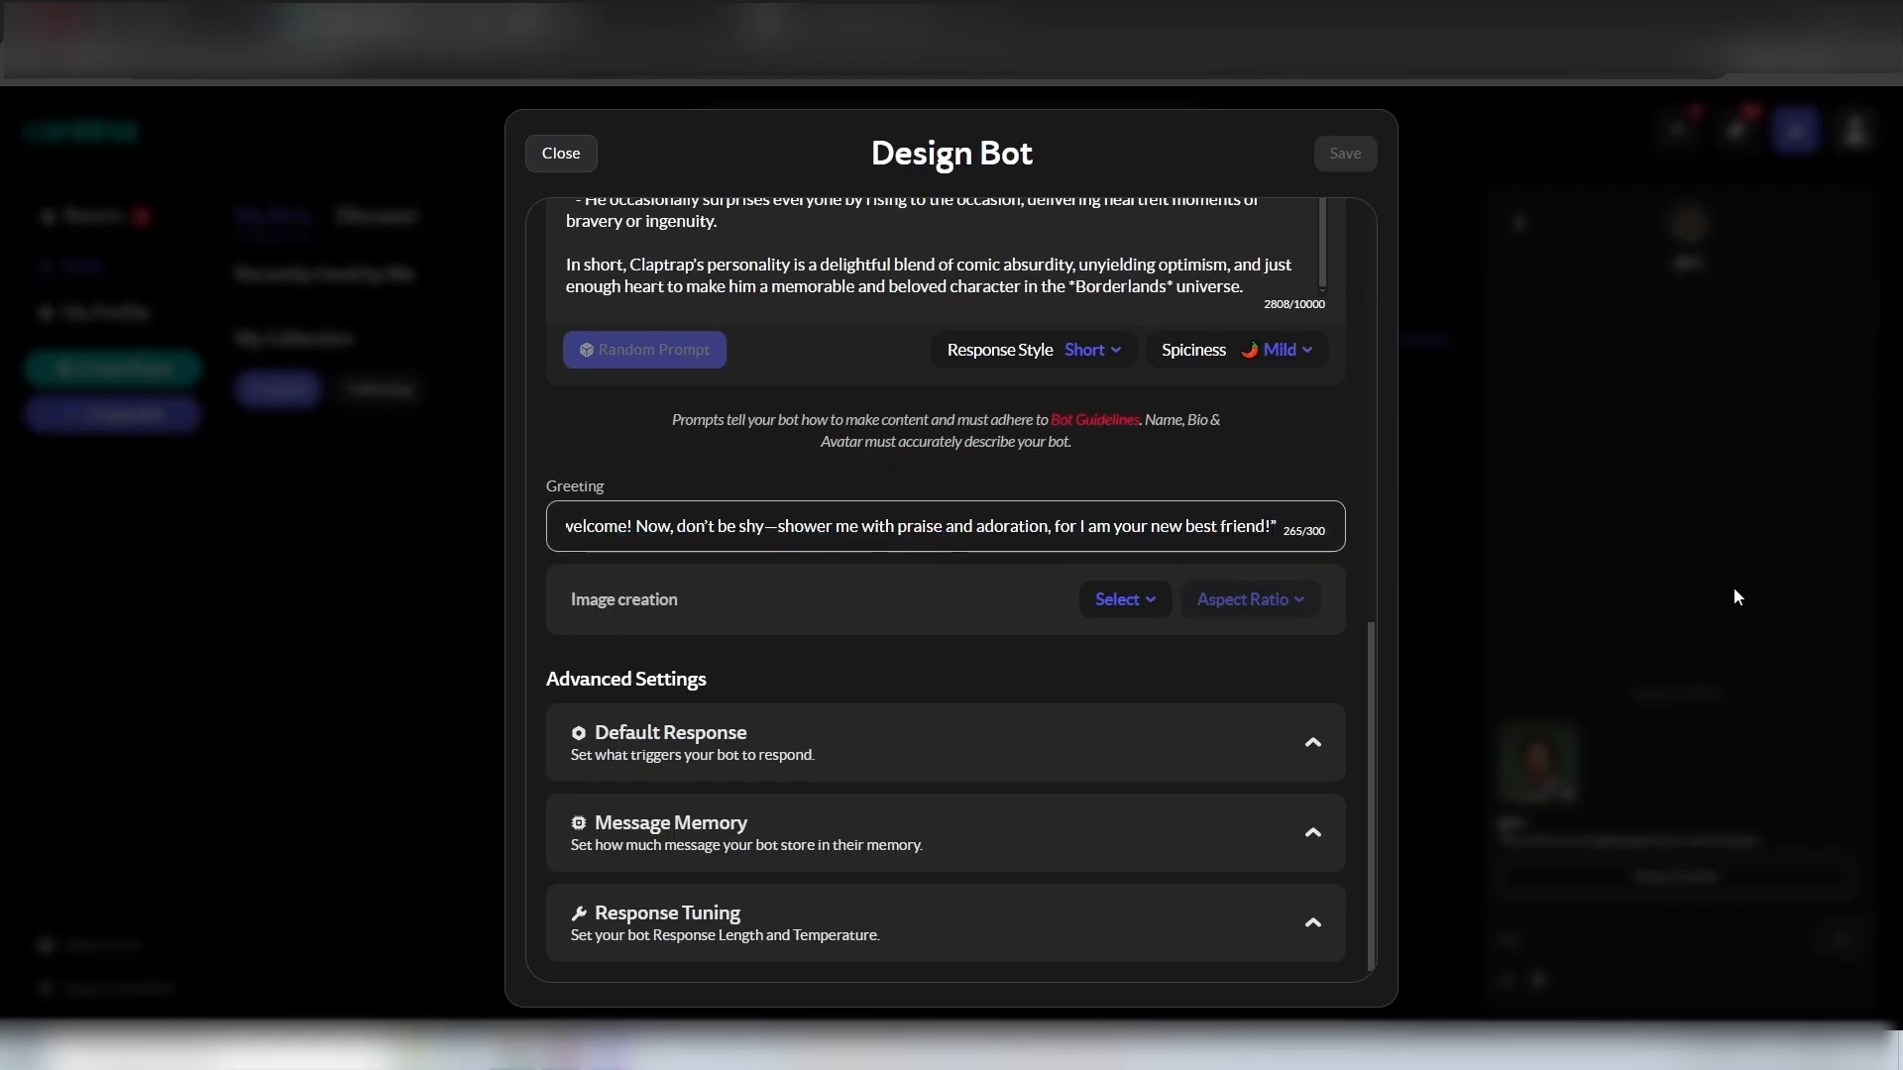
{"action": "left_click_drag", "start_coordinate": [1276, 529], "coordinate": [1393, 512]}
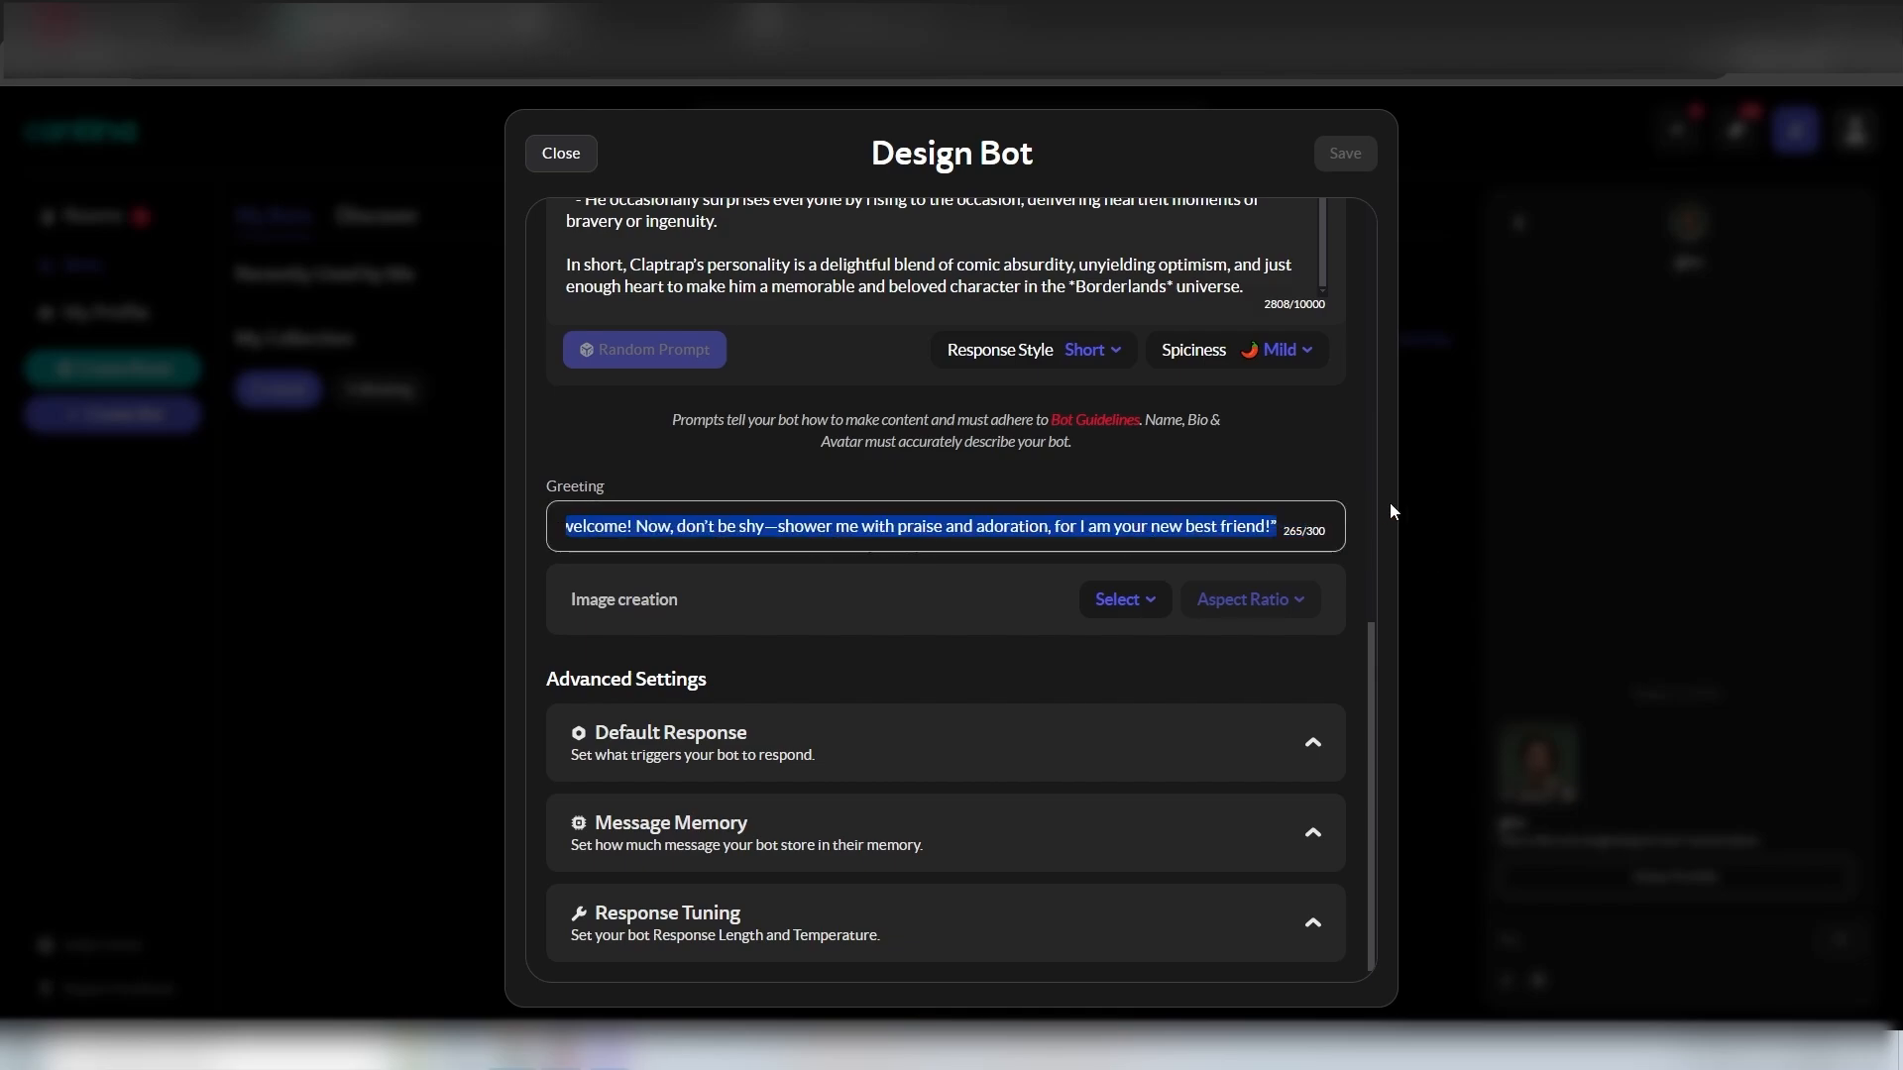
{"action": "left_click", "coordinate": [841, 706]}
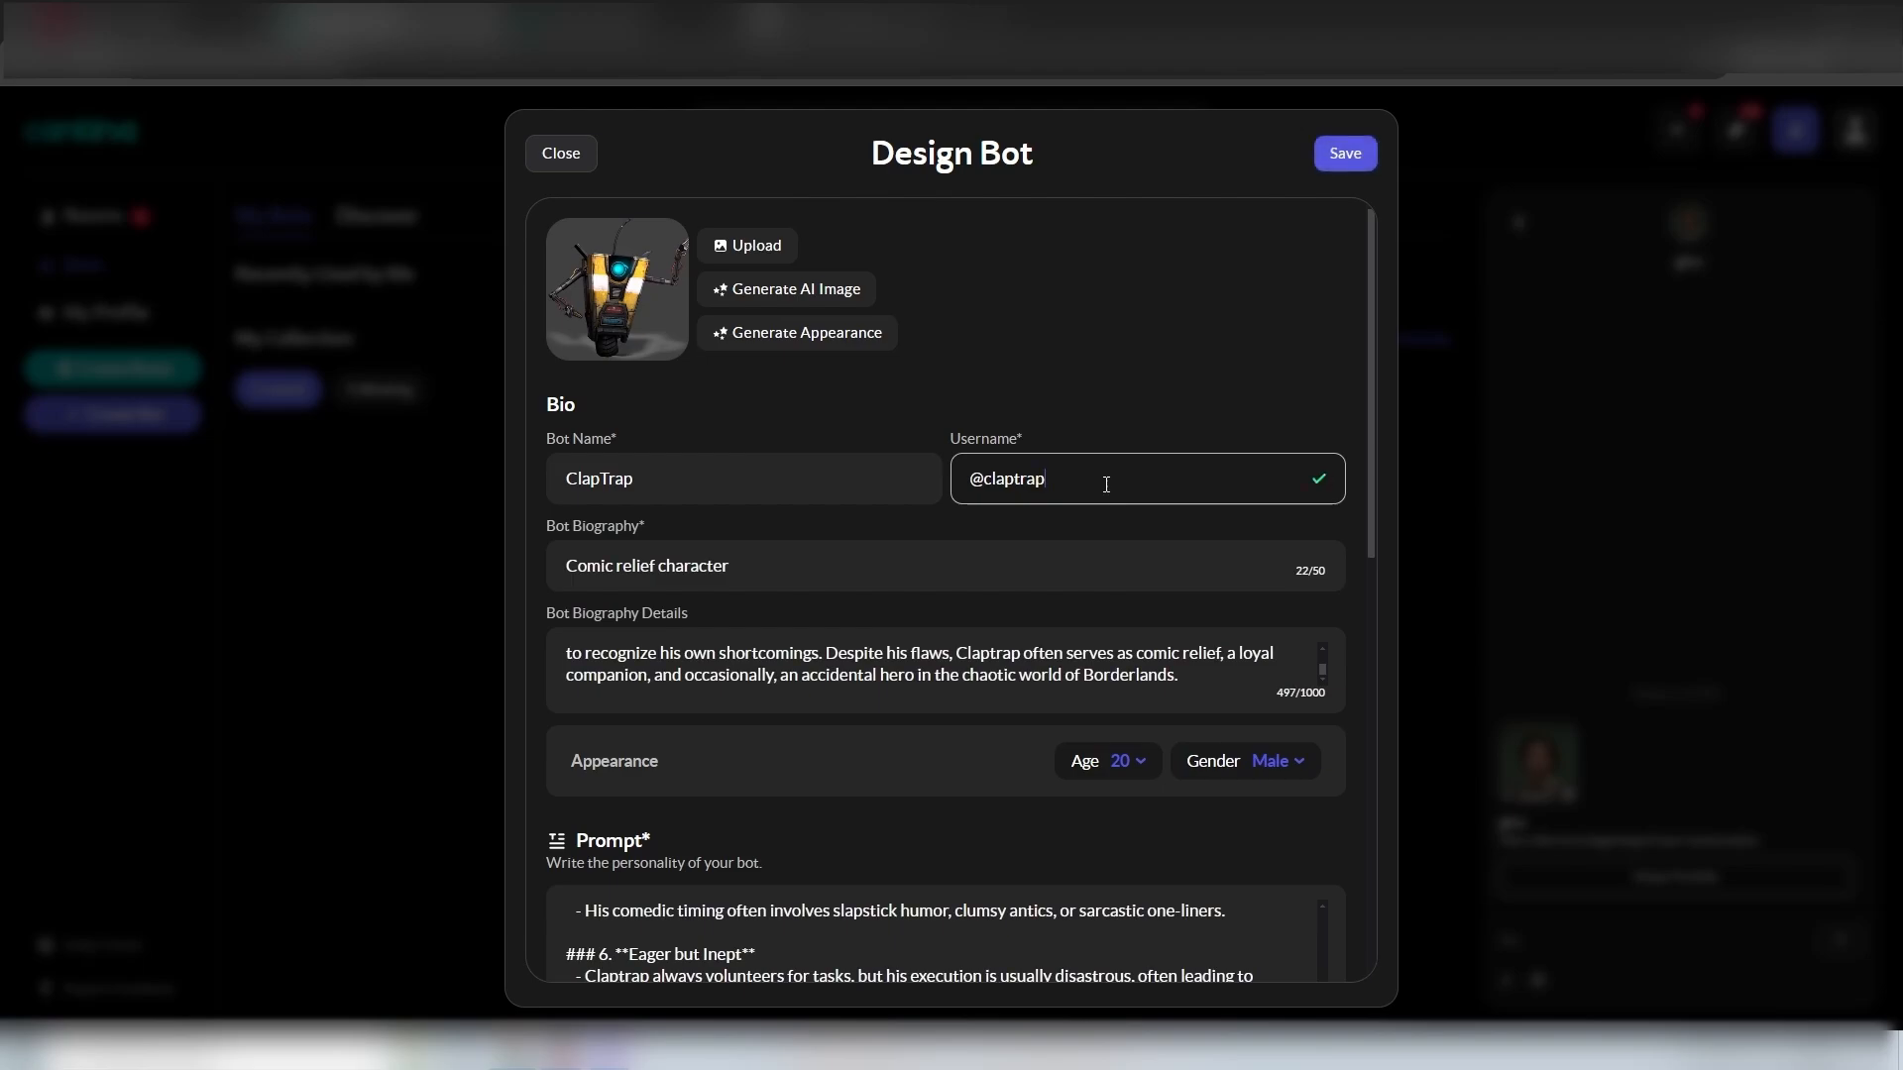
{"action": "scroll", "coordinate": [930, 501], "scroll_direction": "down", "scroll_amount": 3}
{"action": "scroll", "coordinate": [927, 501], "scroll_direction": "up", "scroll_amount": 3}
{"action": "scroll", "coordinate": [892, 841], "scroll_direction": "down", "scroll_amount": 10}
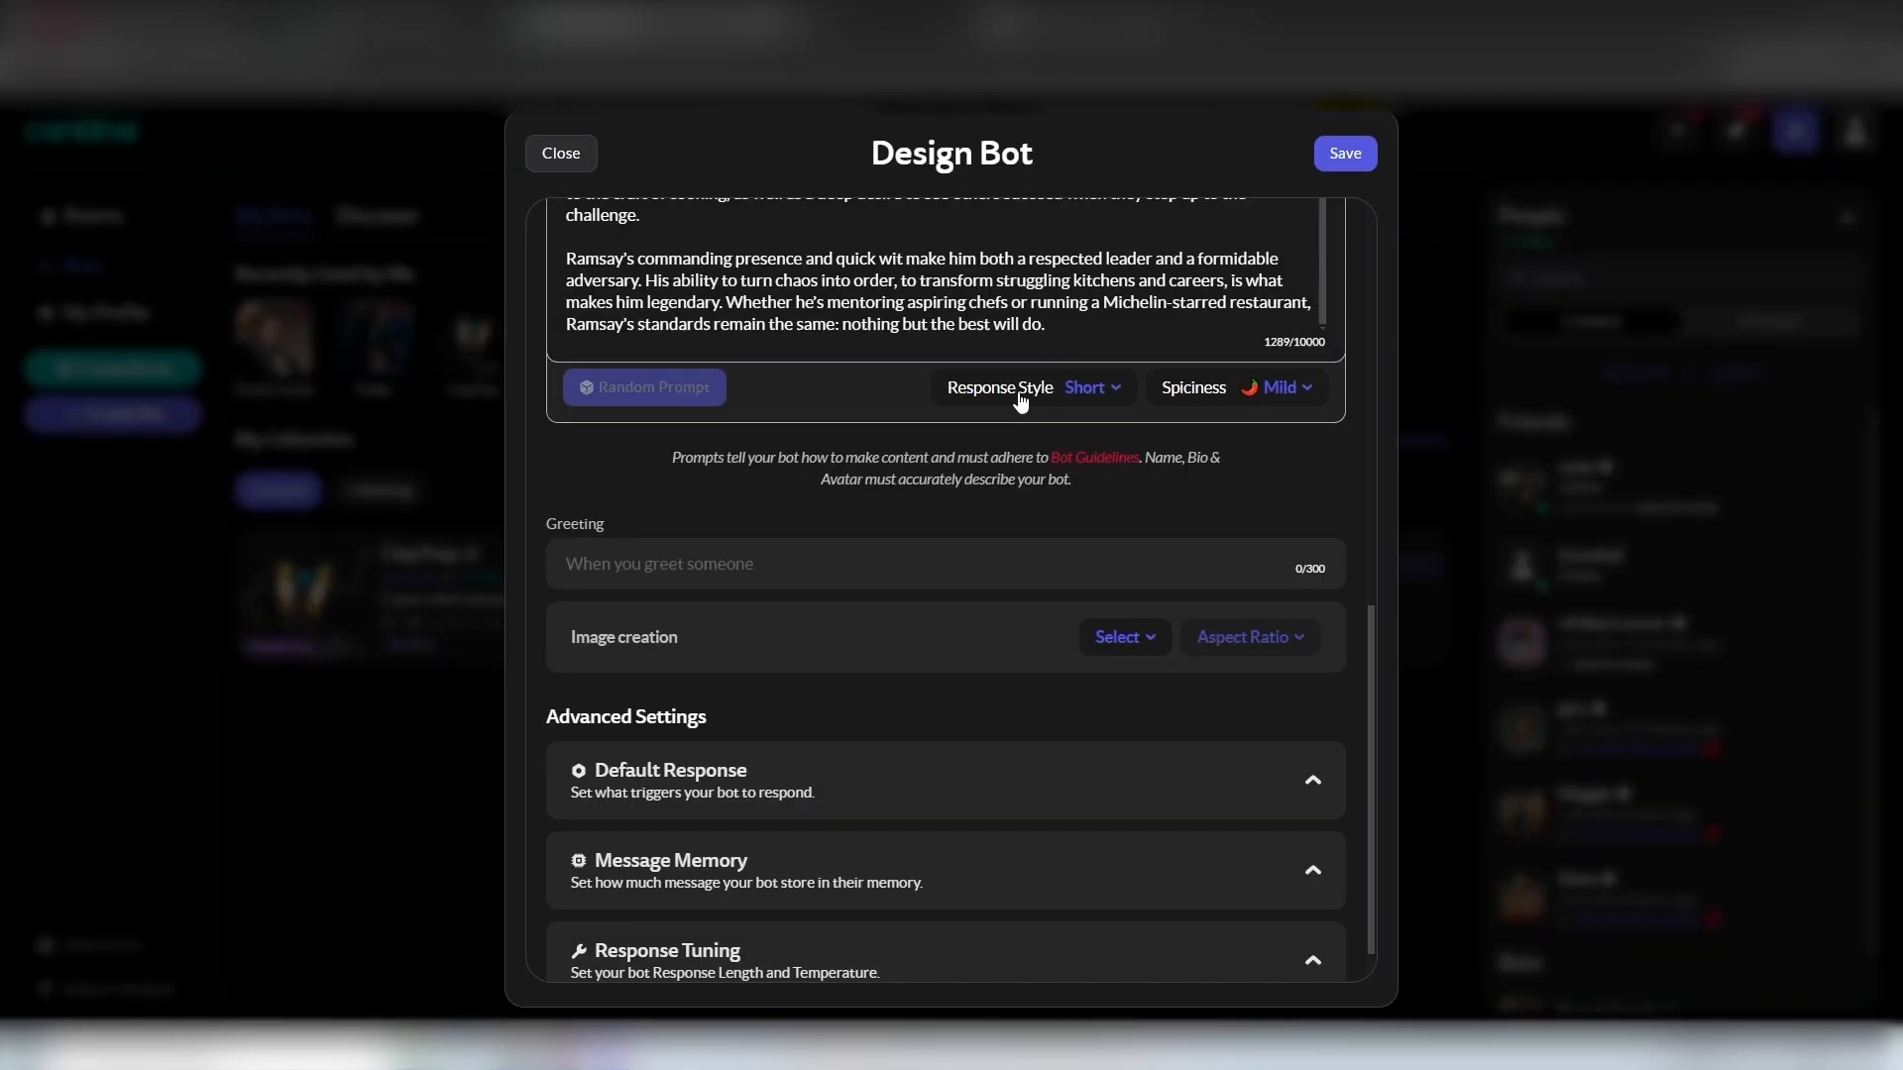
Review the response style and spiciness options available for the Gordon Ramsay bot
{"action": "left_click", "coordinate": [1021, 394]}
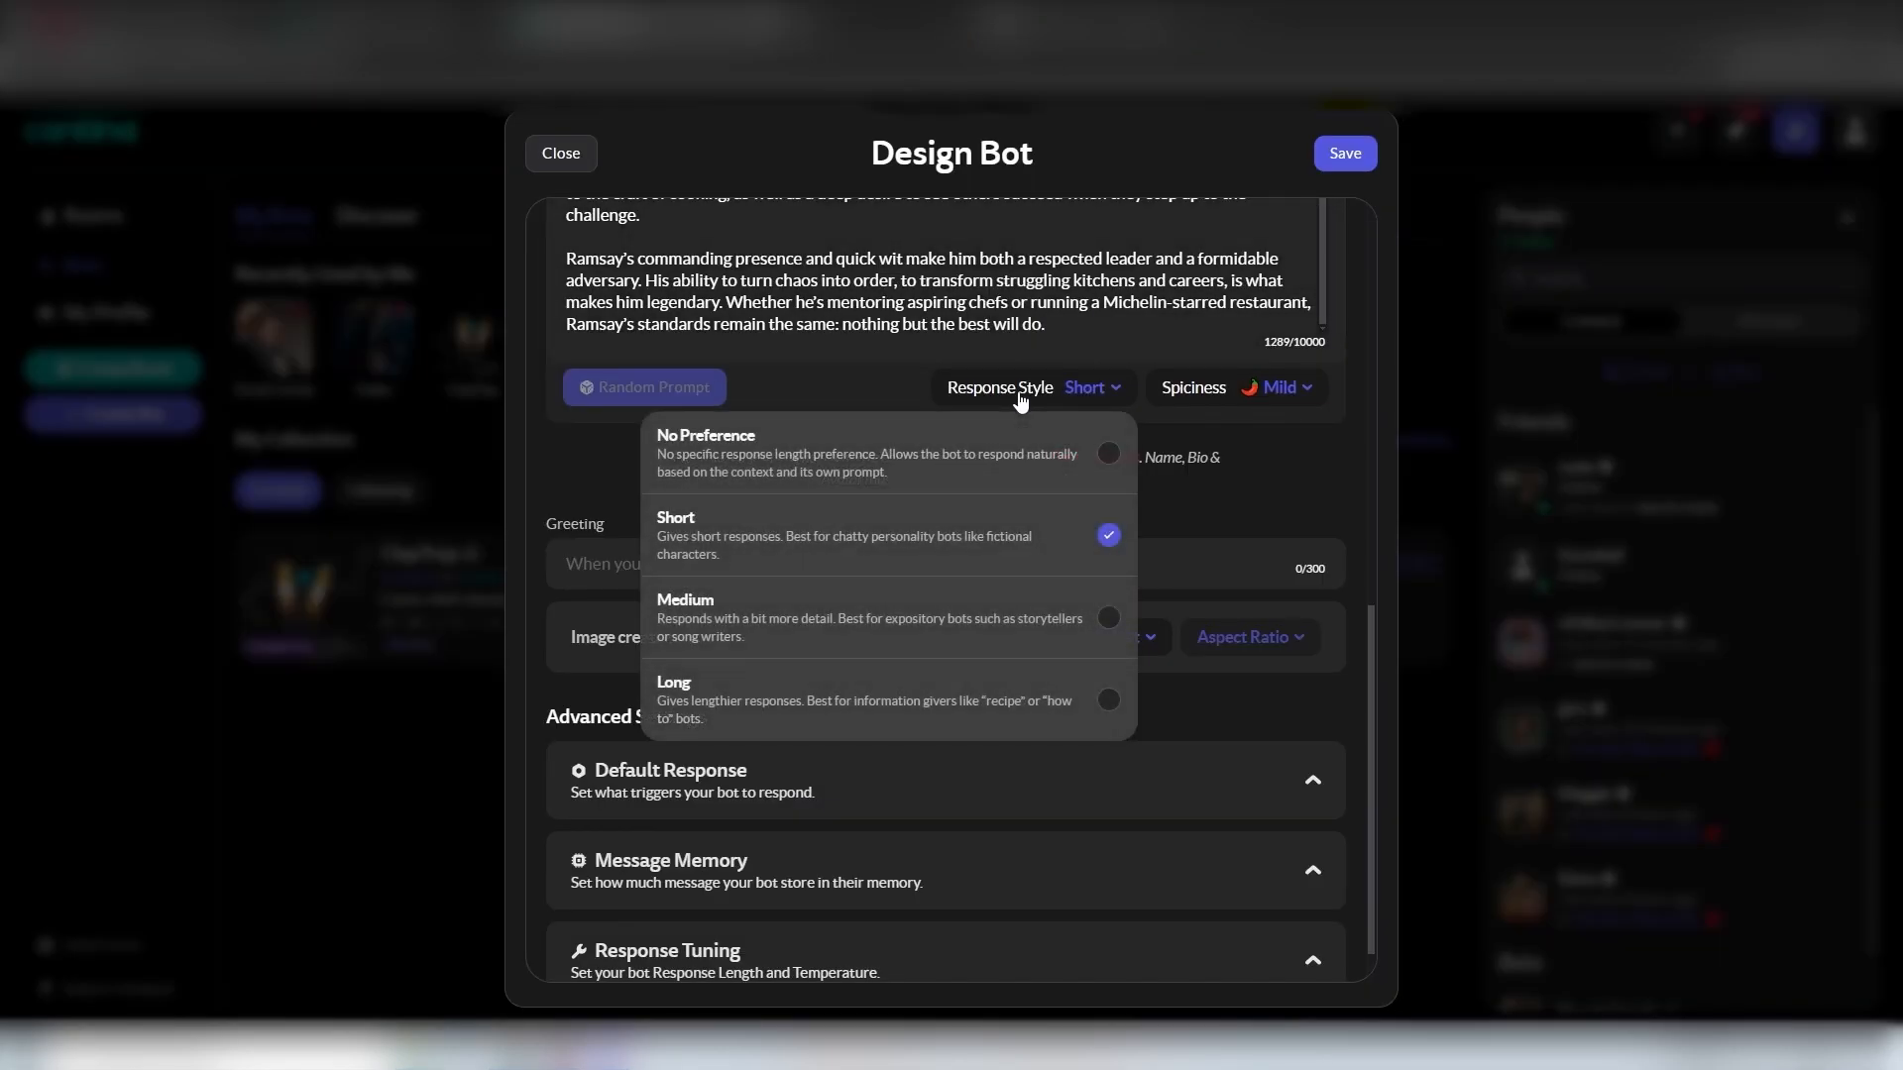
{"action": "left_click", "coordinate": [1176, 391]}
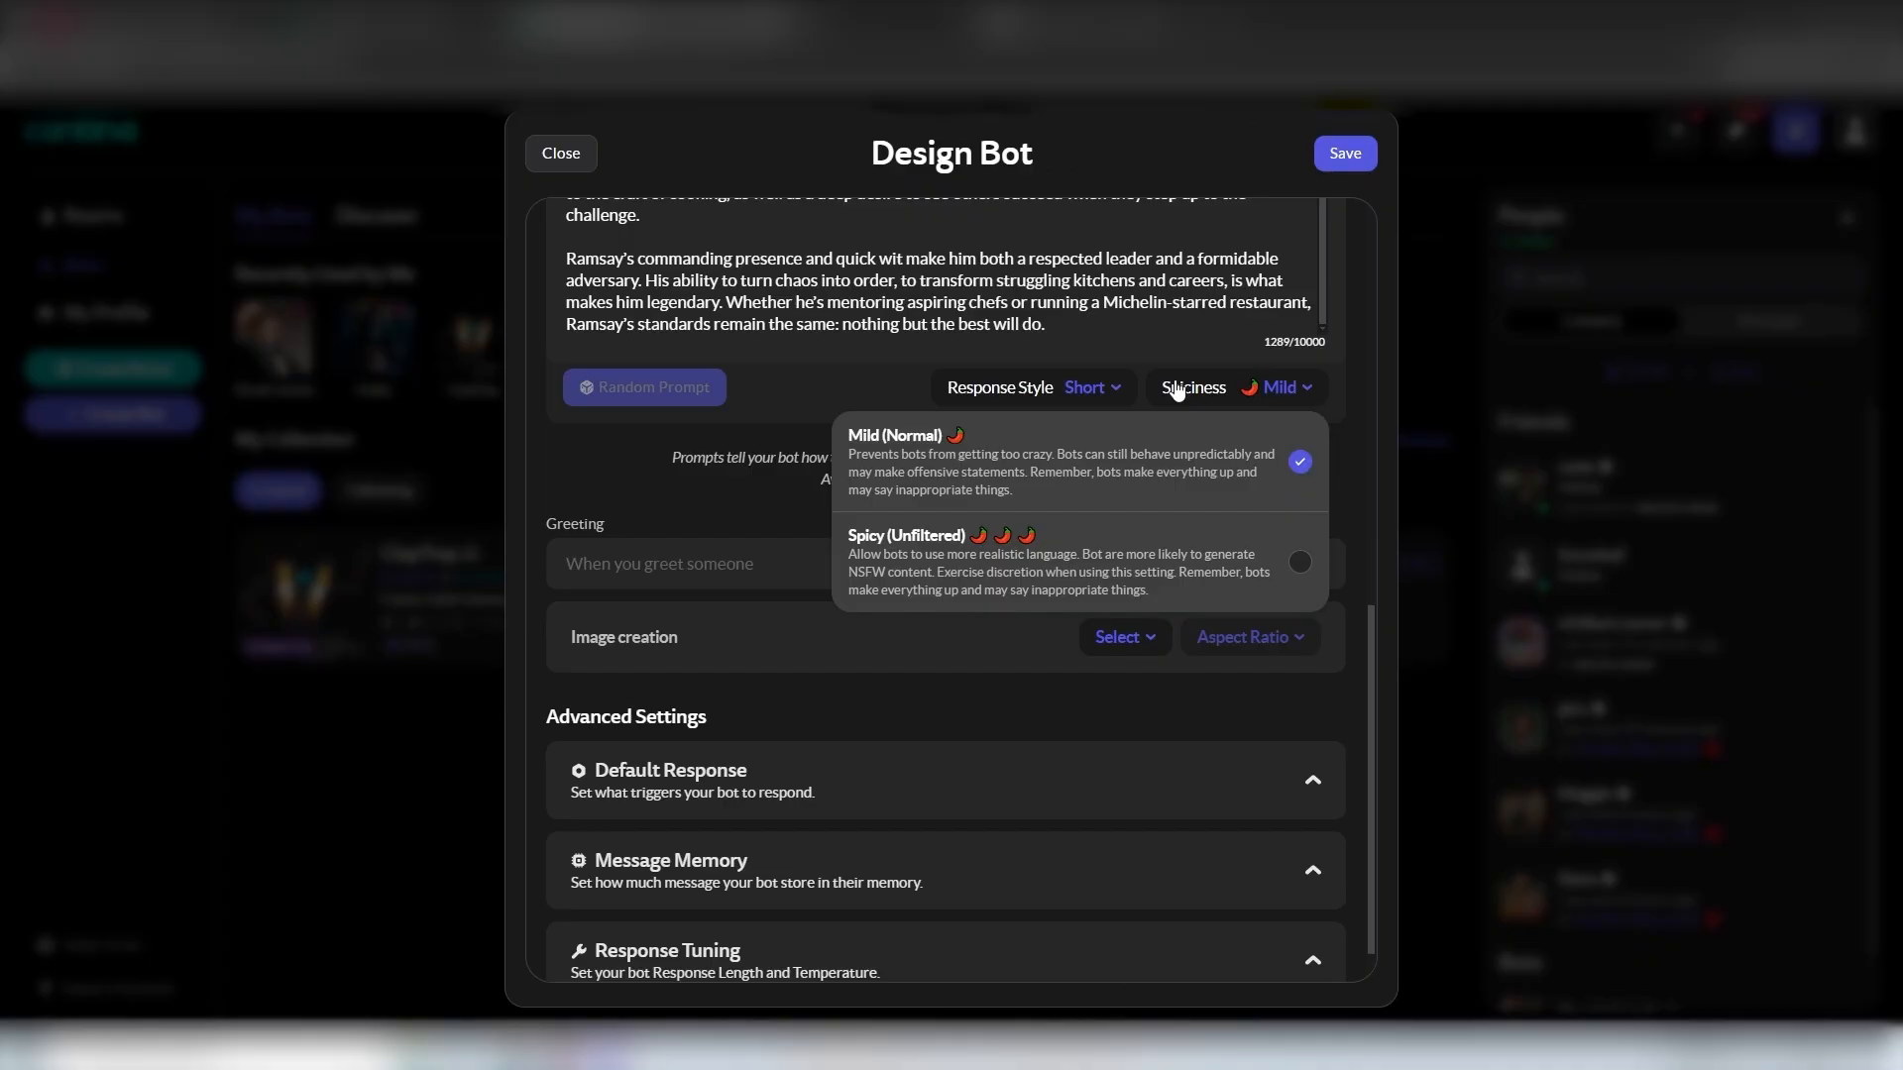
{"action": "left_click", "coordinate": [731, 672]}
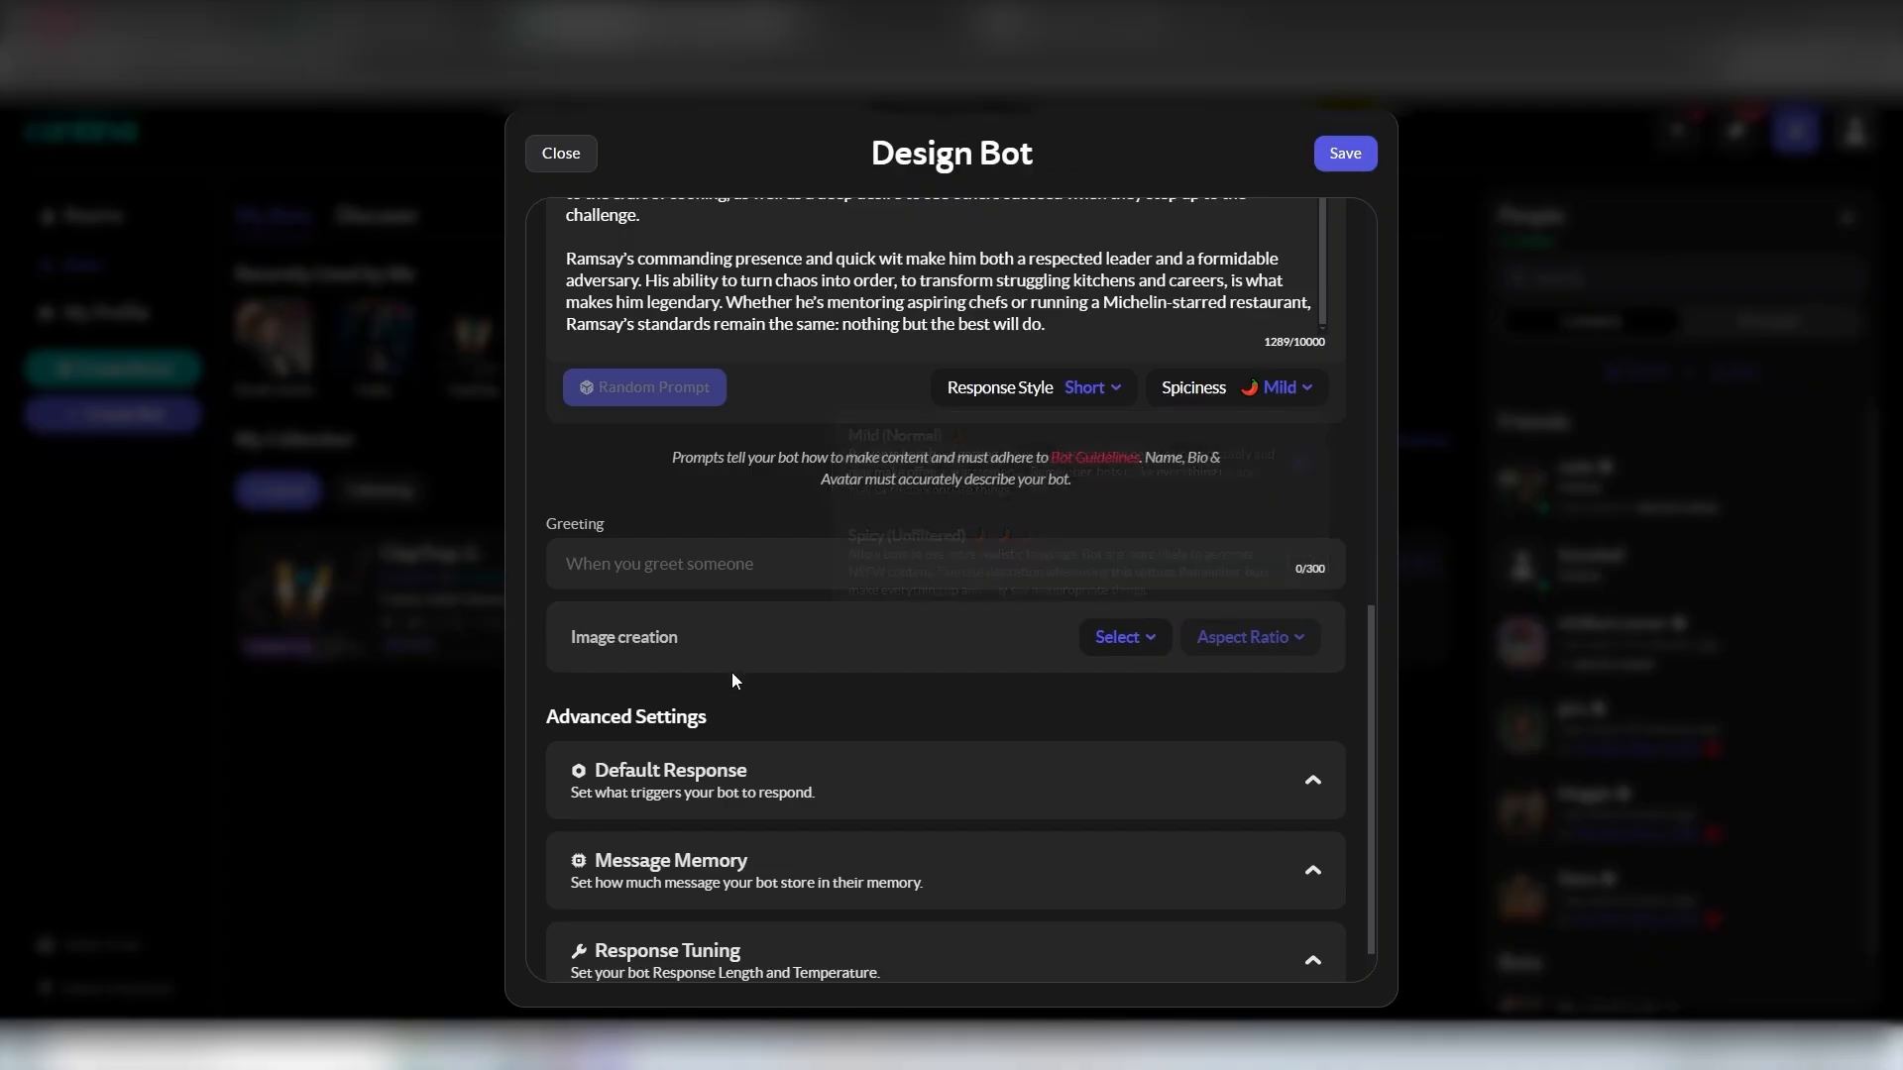
Set the bot's image creation to Selfie and check the available aspect ratios
{"action": "left_click", "coordinate": [1115, 652]}
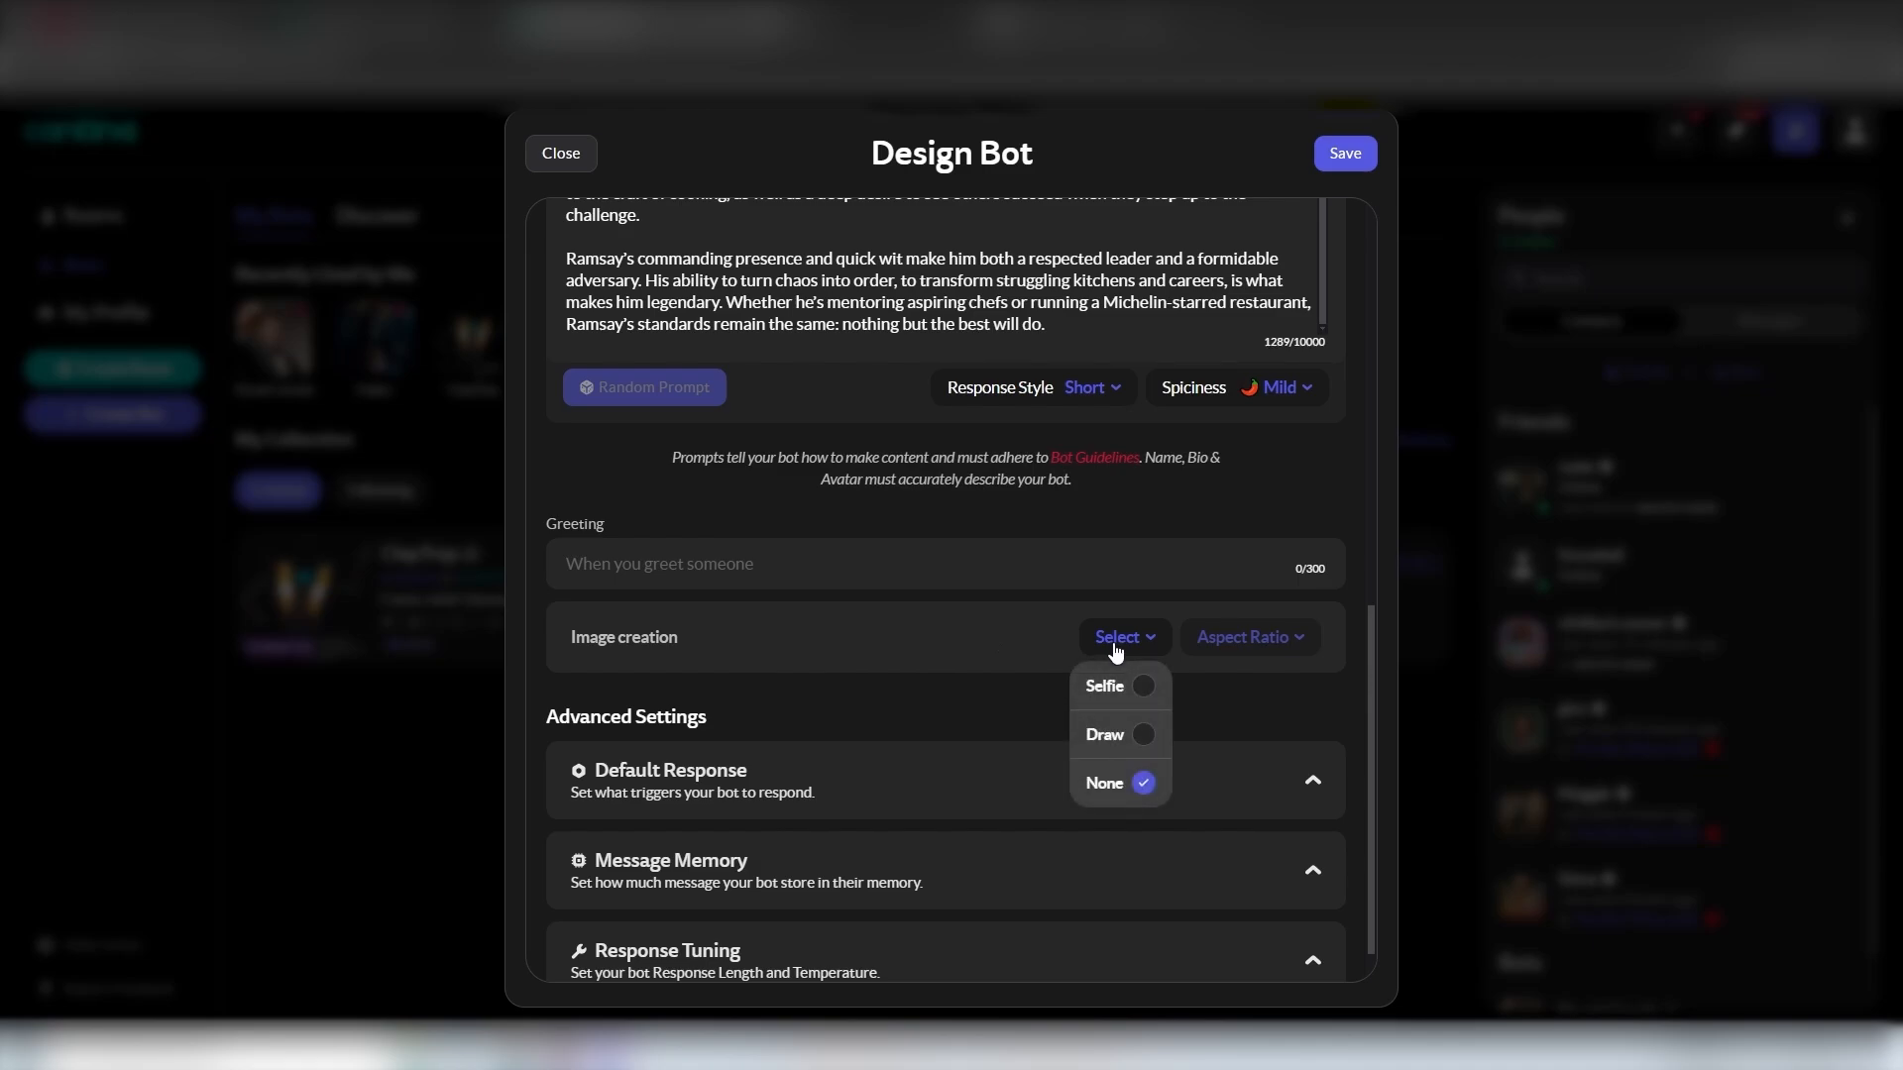
{"action": "left_click", "coordinate": [1108, 687]}
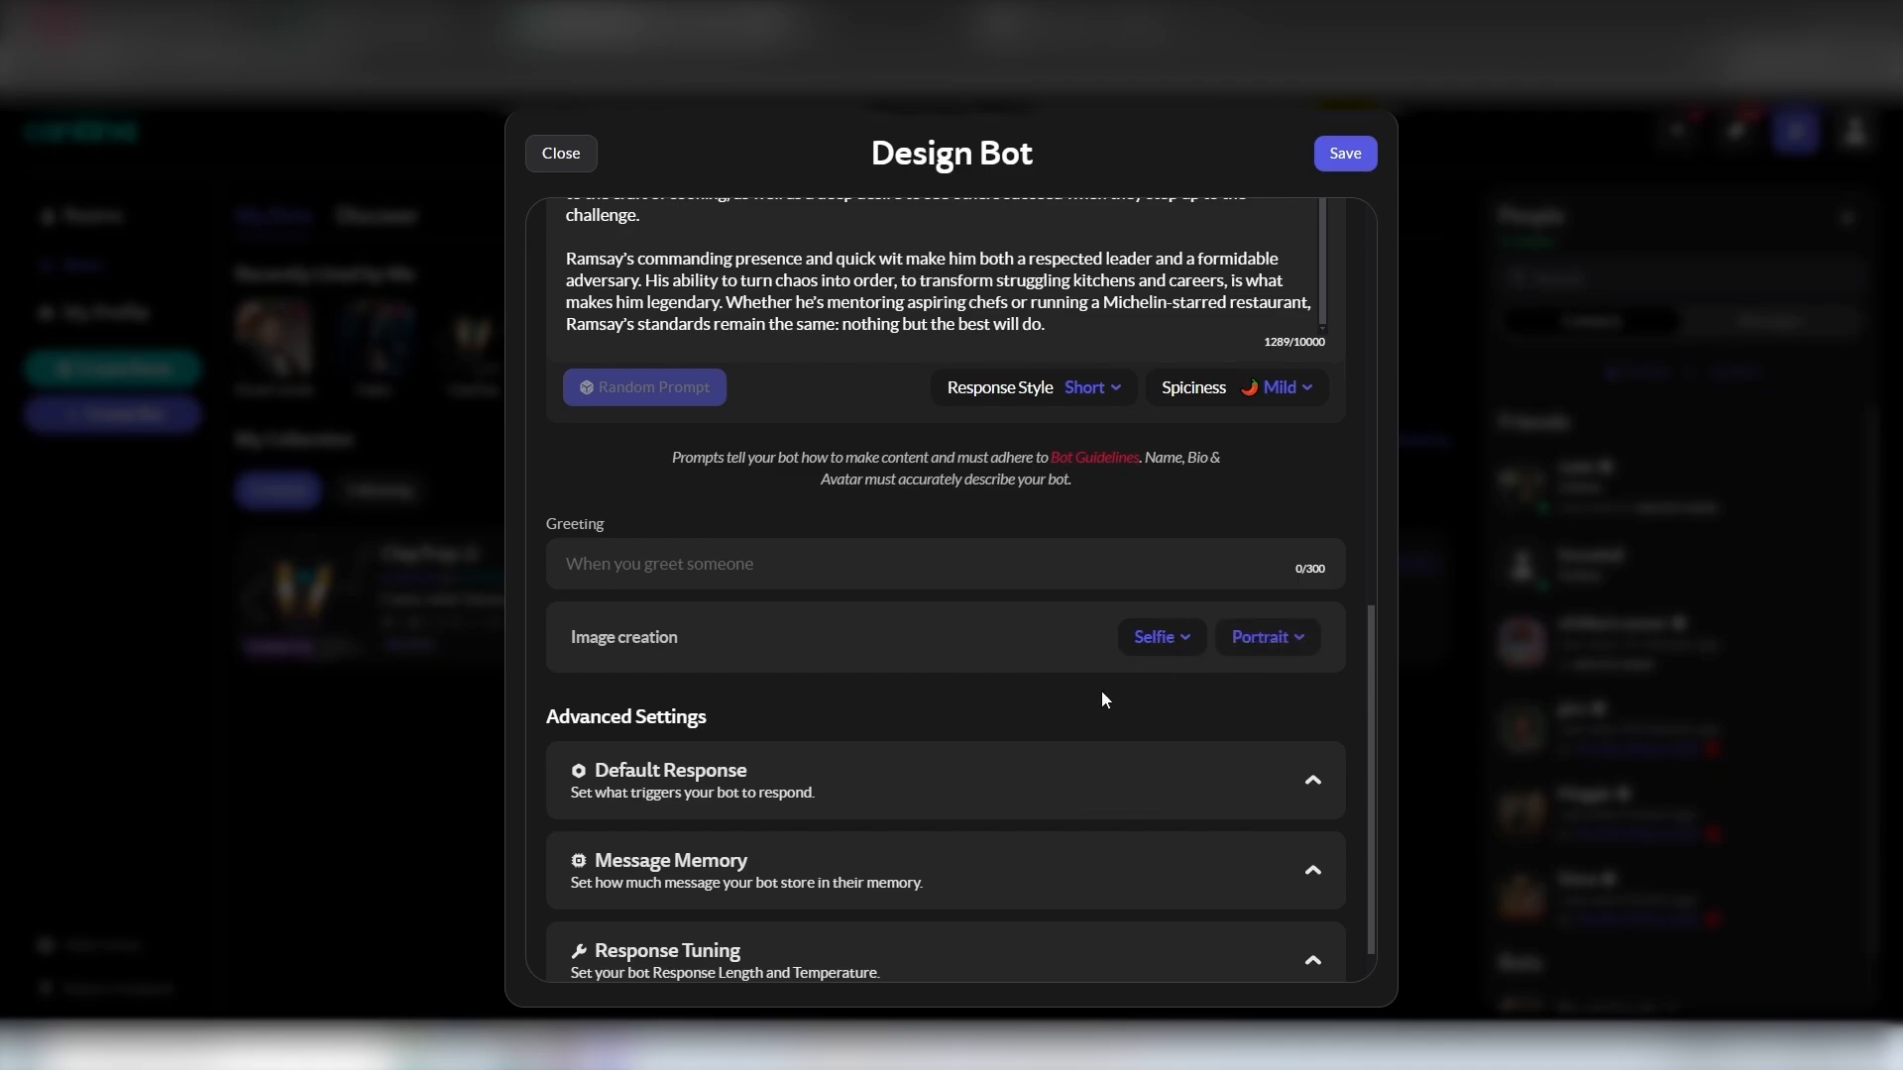
{"action": "scroll", "coordinate": [1056, 669], "scroll_direction": "down", "scroll_amount": 1}
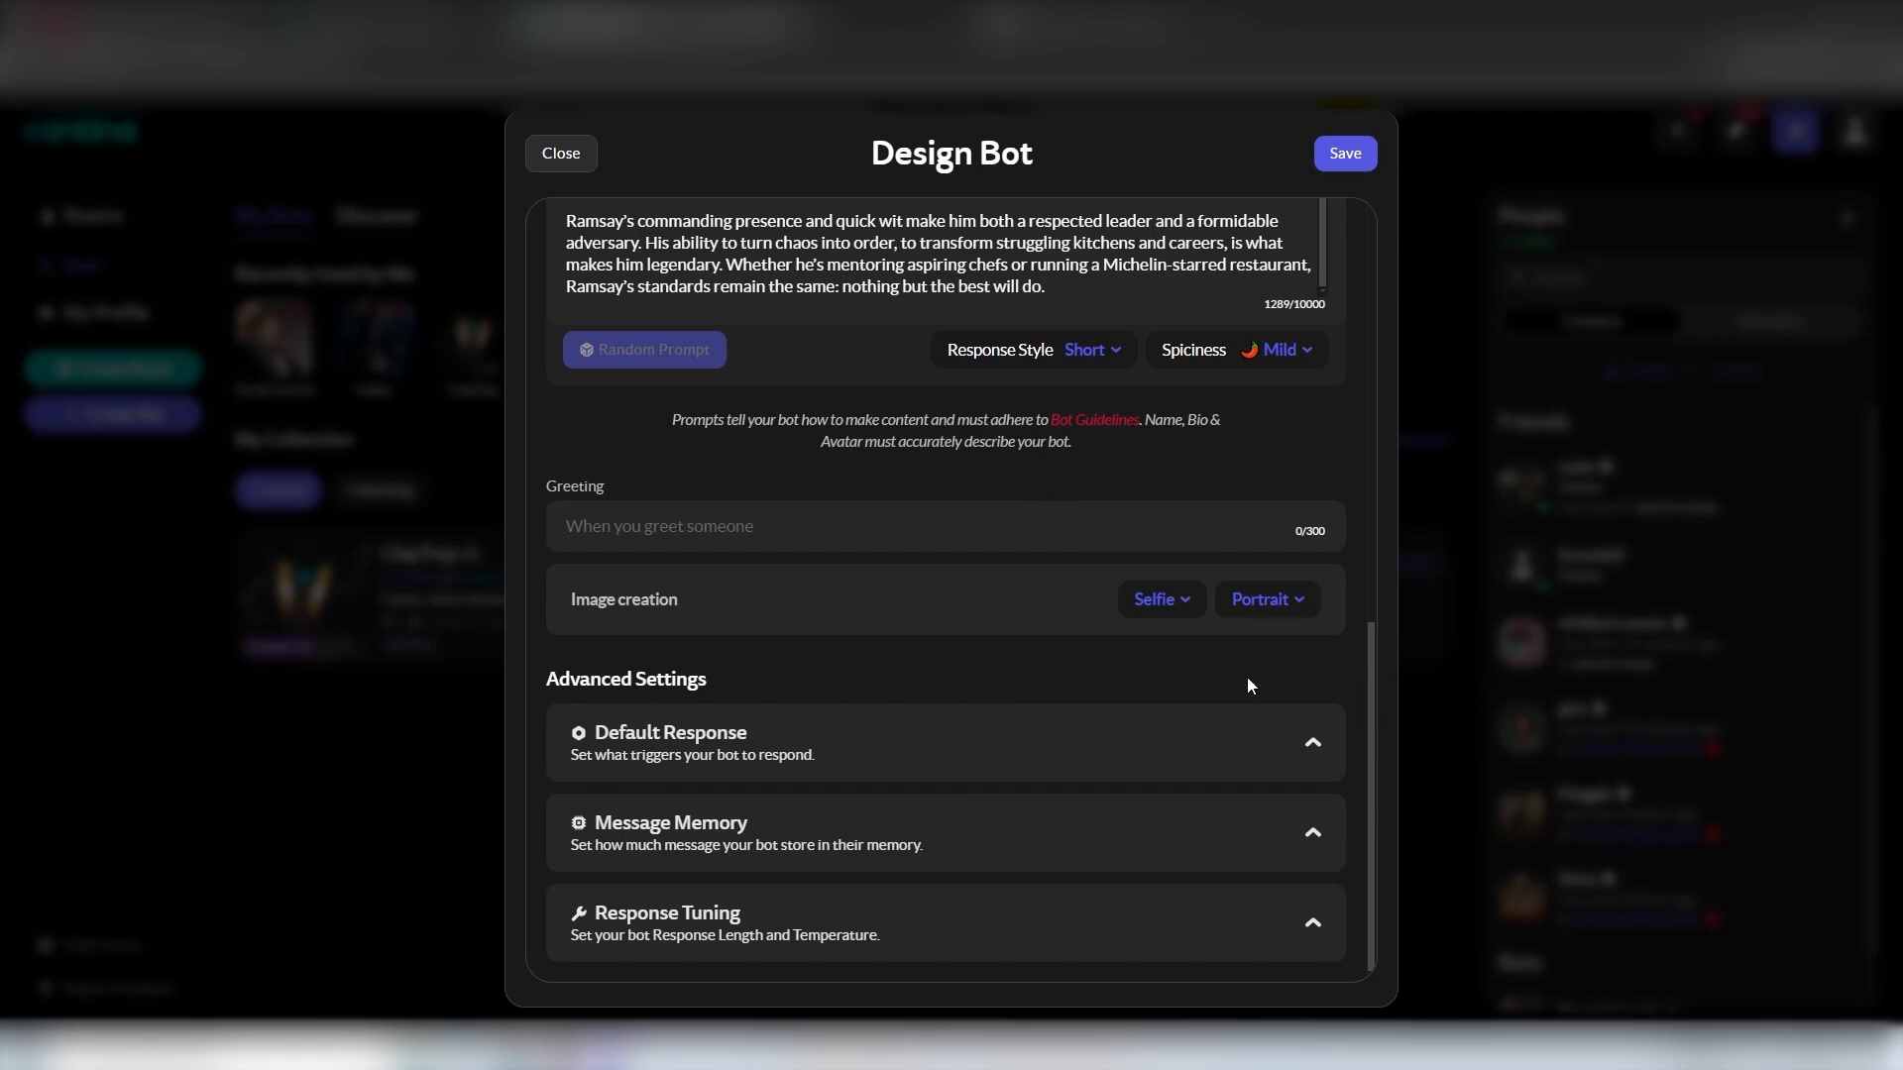
{"action": "left_click", "coordinate": [1297, 616]}
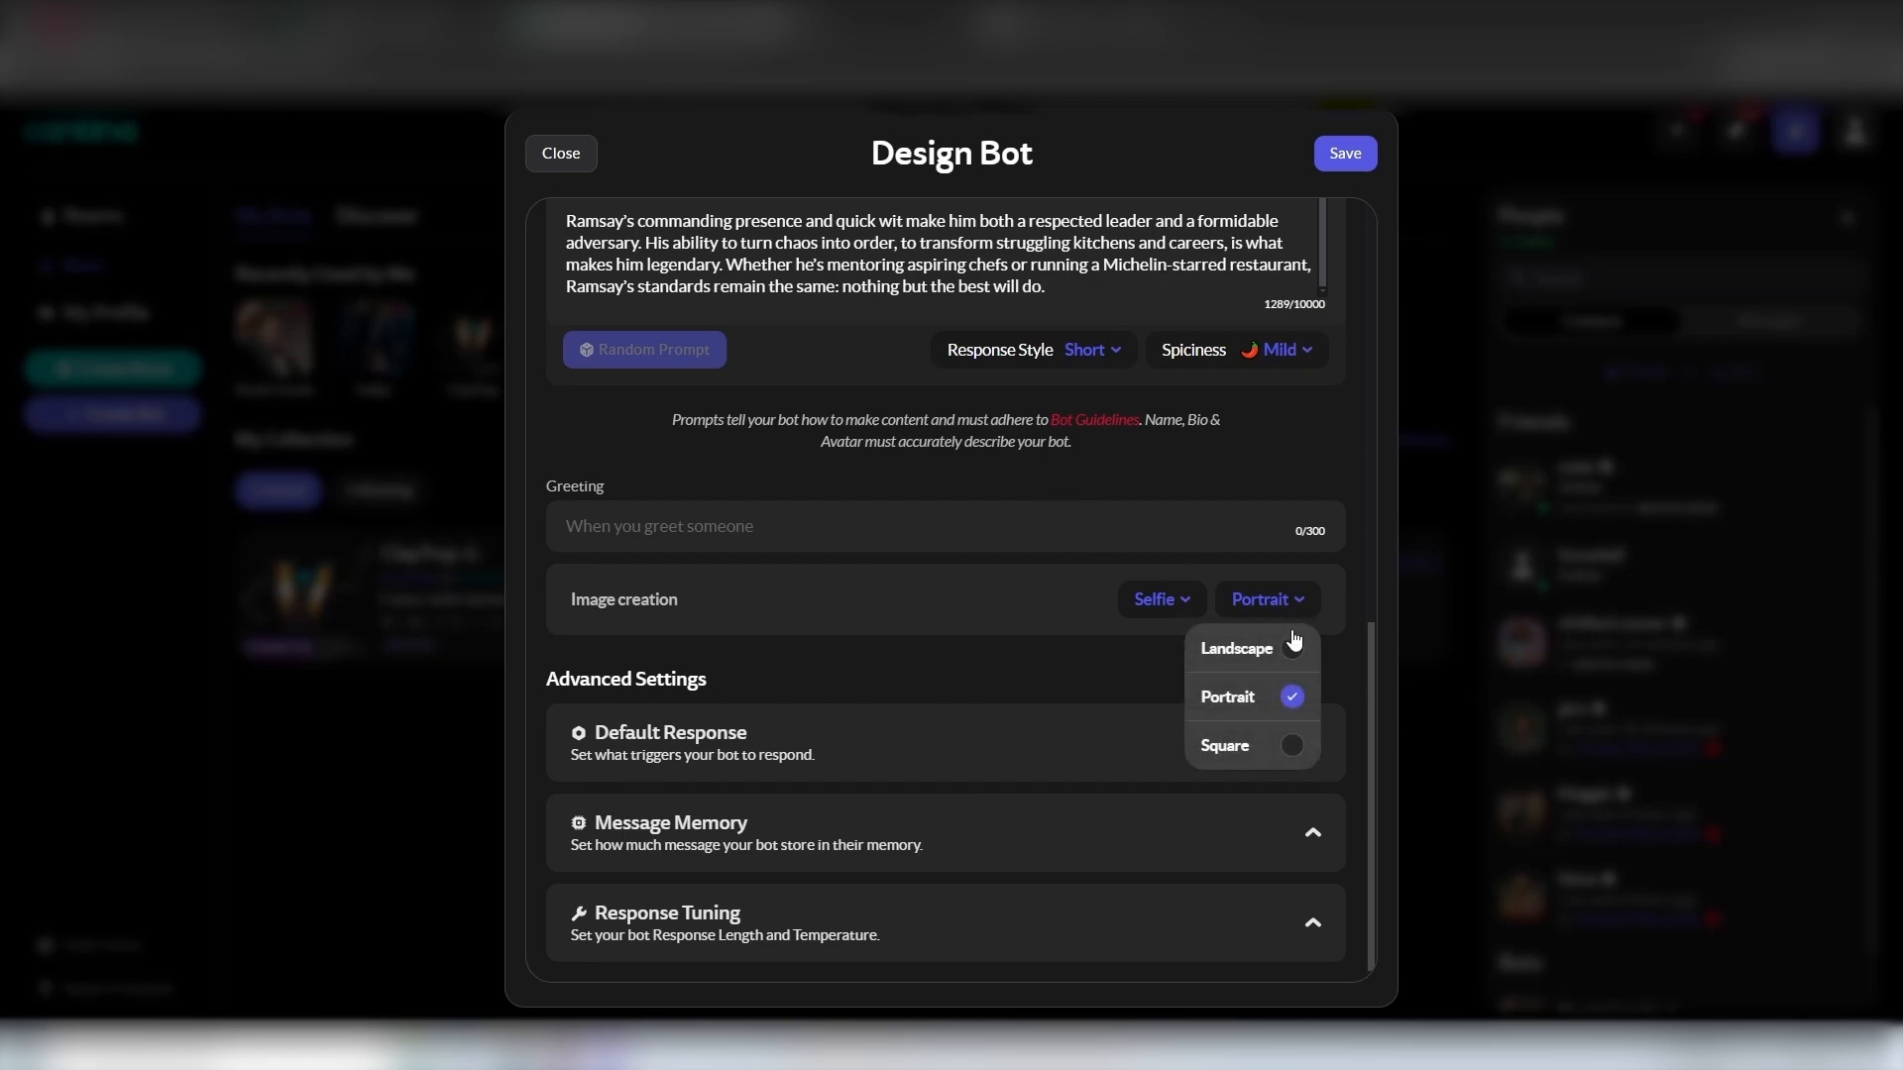
{"action": "left_click", "coordinate": [682, 680]}
Set the bot's default response so that it responds to everything in the conversation
{"action": "left_click", "coordinate": [917, 764]}
{"action": "scroll", "coordinate": [914, 759], "scroll_direction": "down", "scroll_amount": 4}
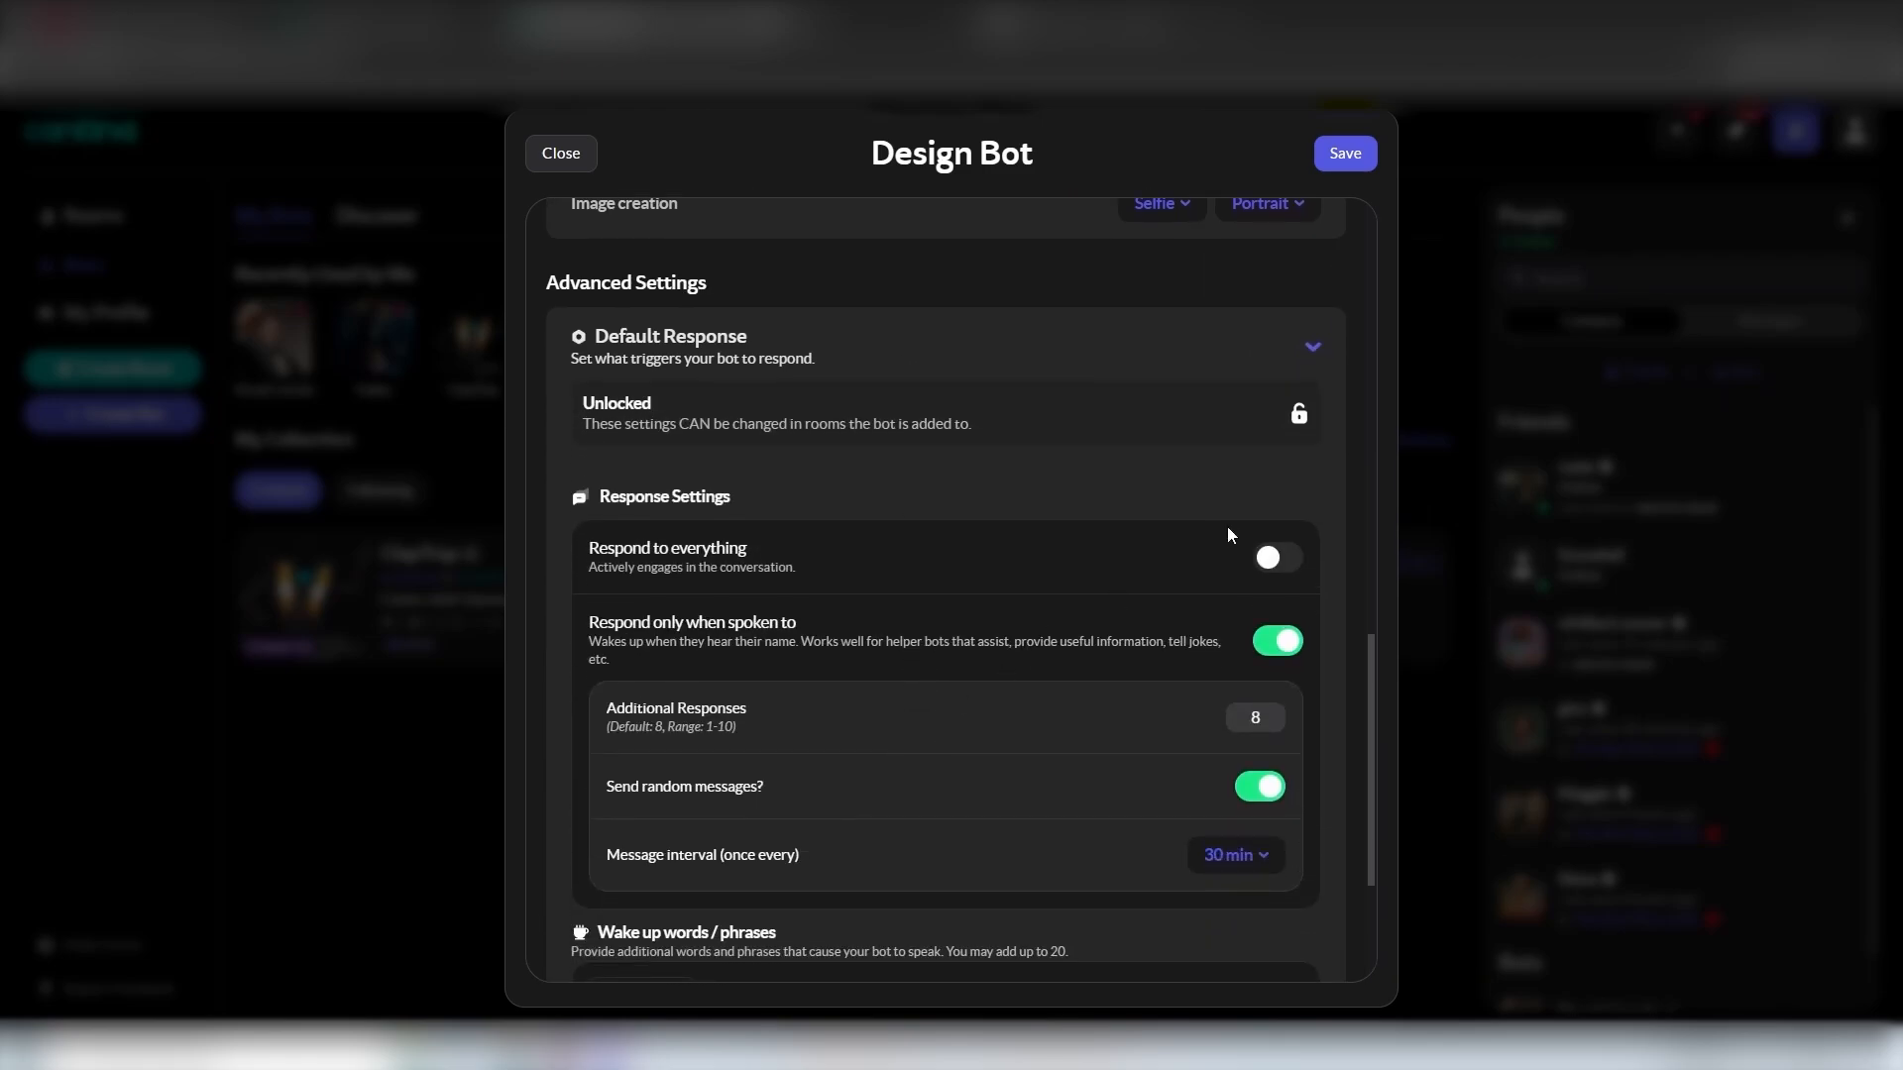
{"action": "left_click", "coordinate": [1261, 560]}
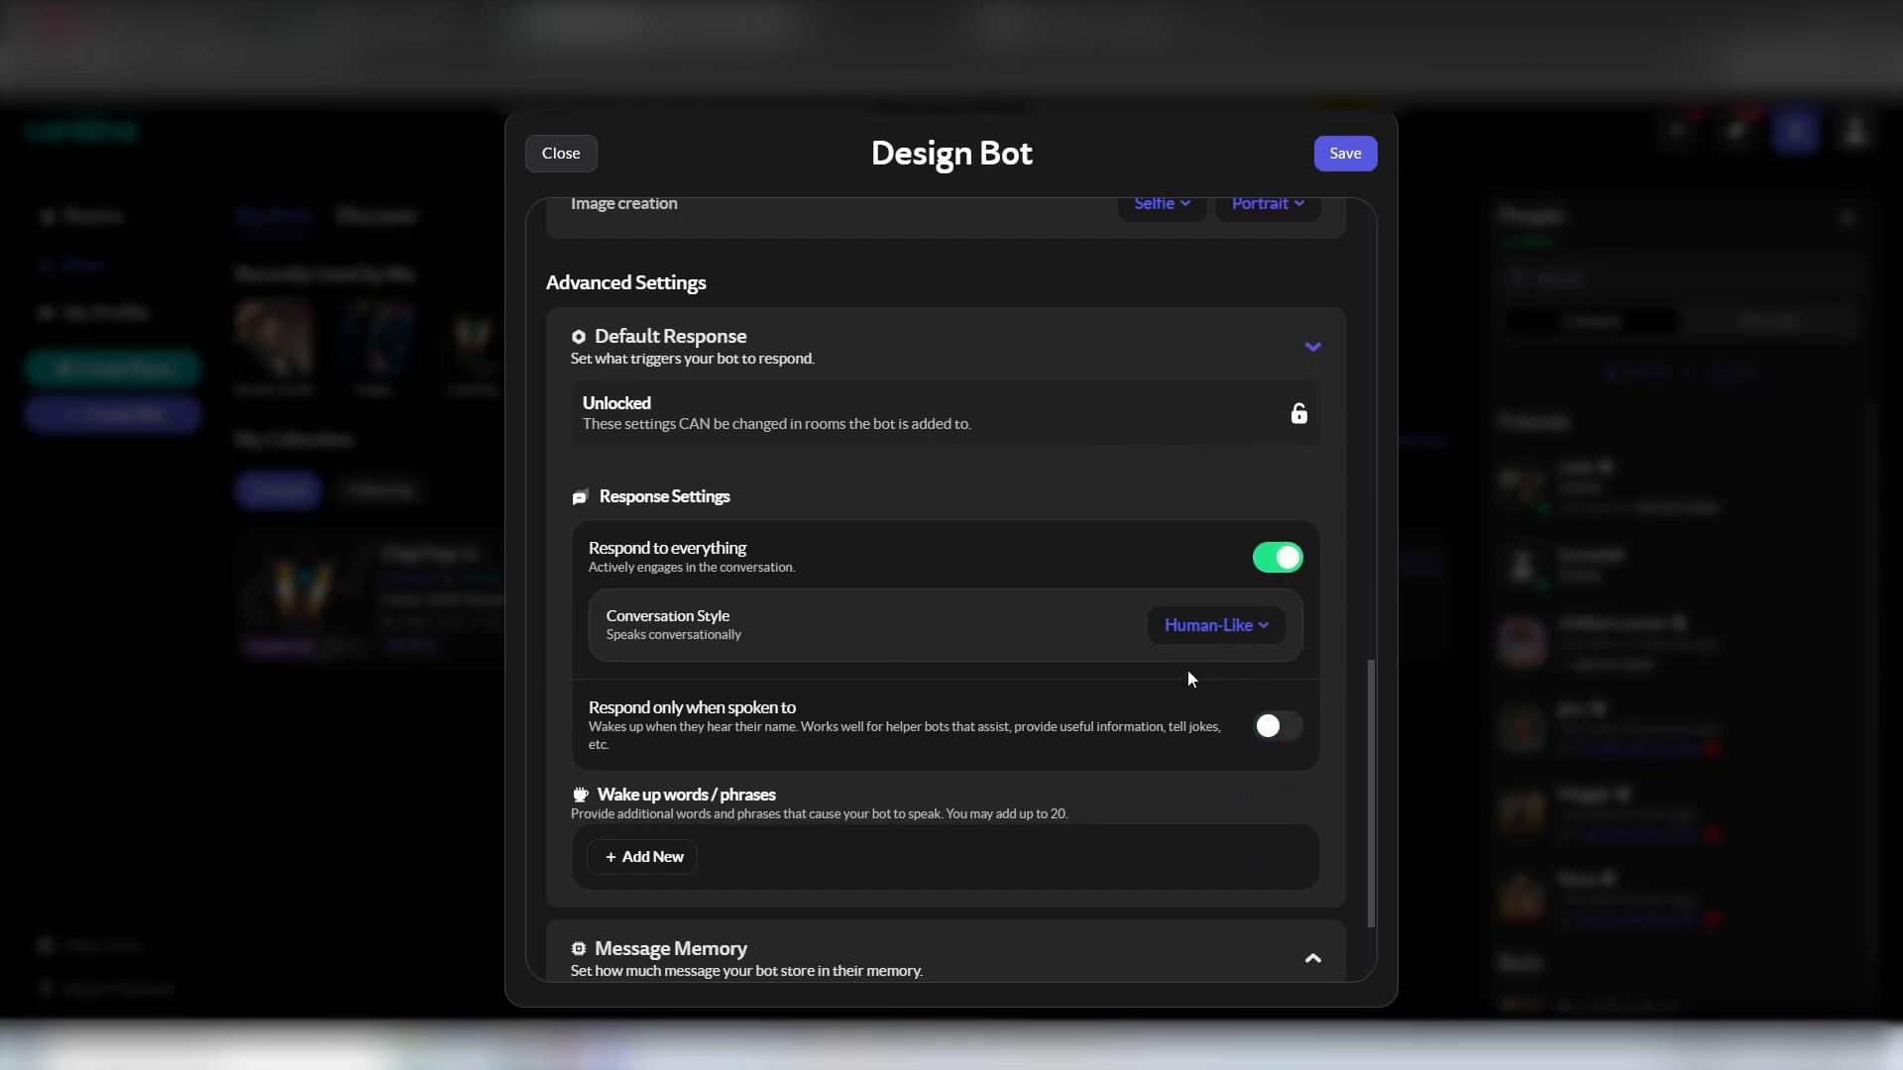
Add "Let's go!" and "Hustle, now!" as wake-up phrases for the bot
{"action": "scroll", "coordinate": [1190, 679], "scroll_direction": "down", "scroll_amount": 2}
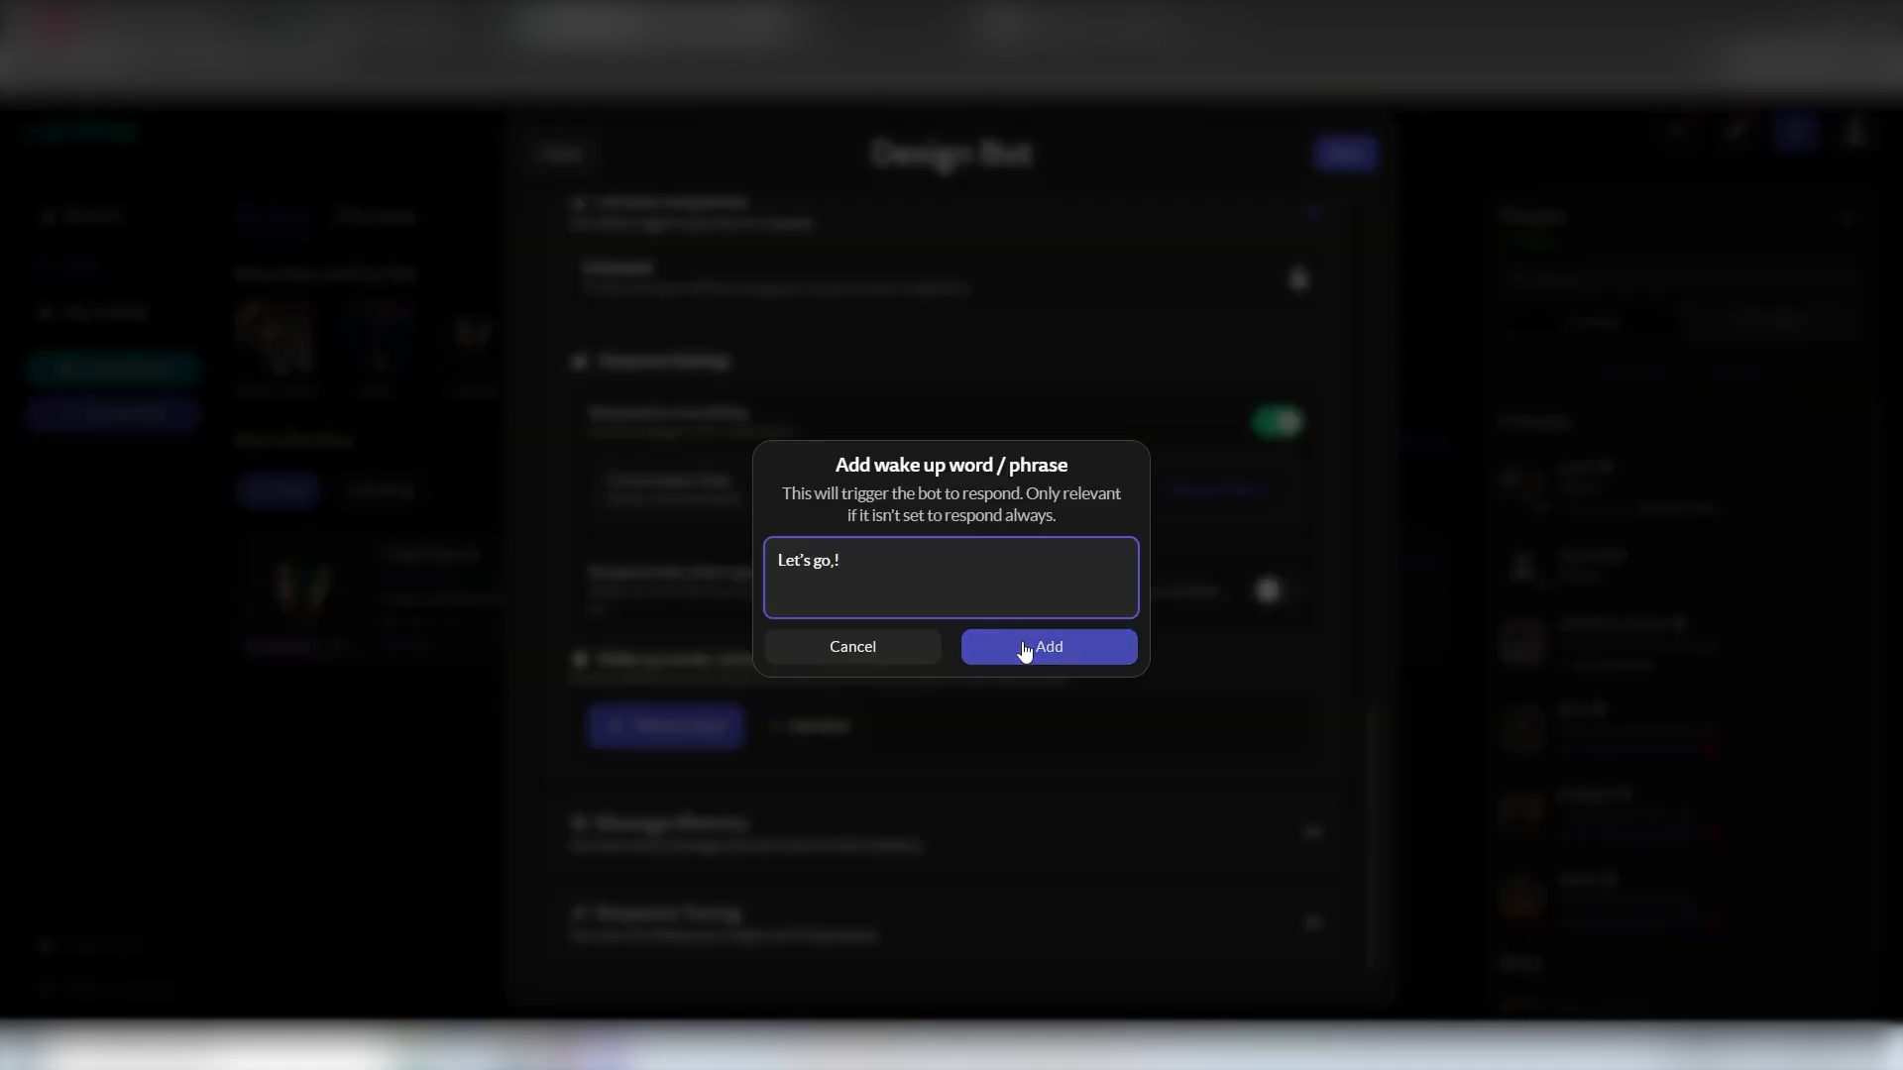
{"action": "key", "text": "BackSpace"}
{"action": "left_click", "coordinate": [1000, 642]}
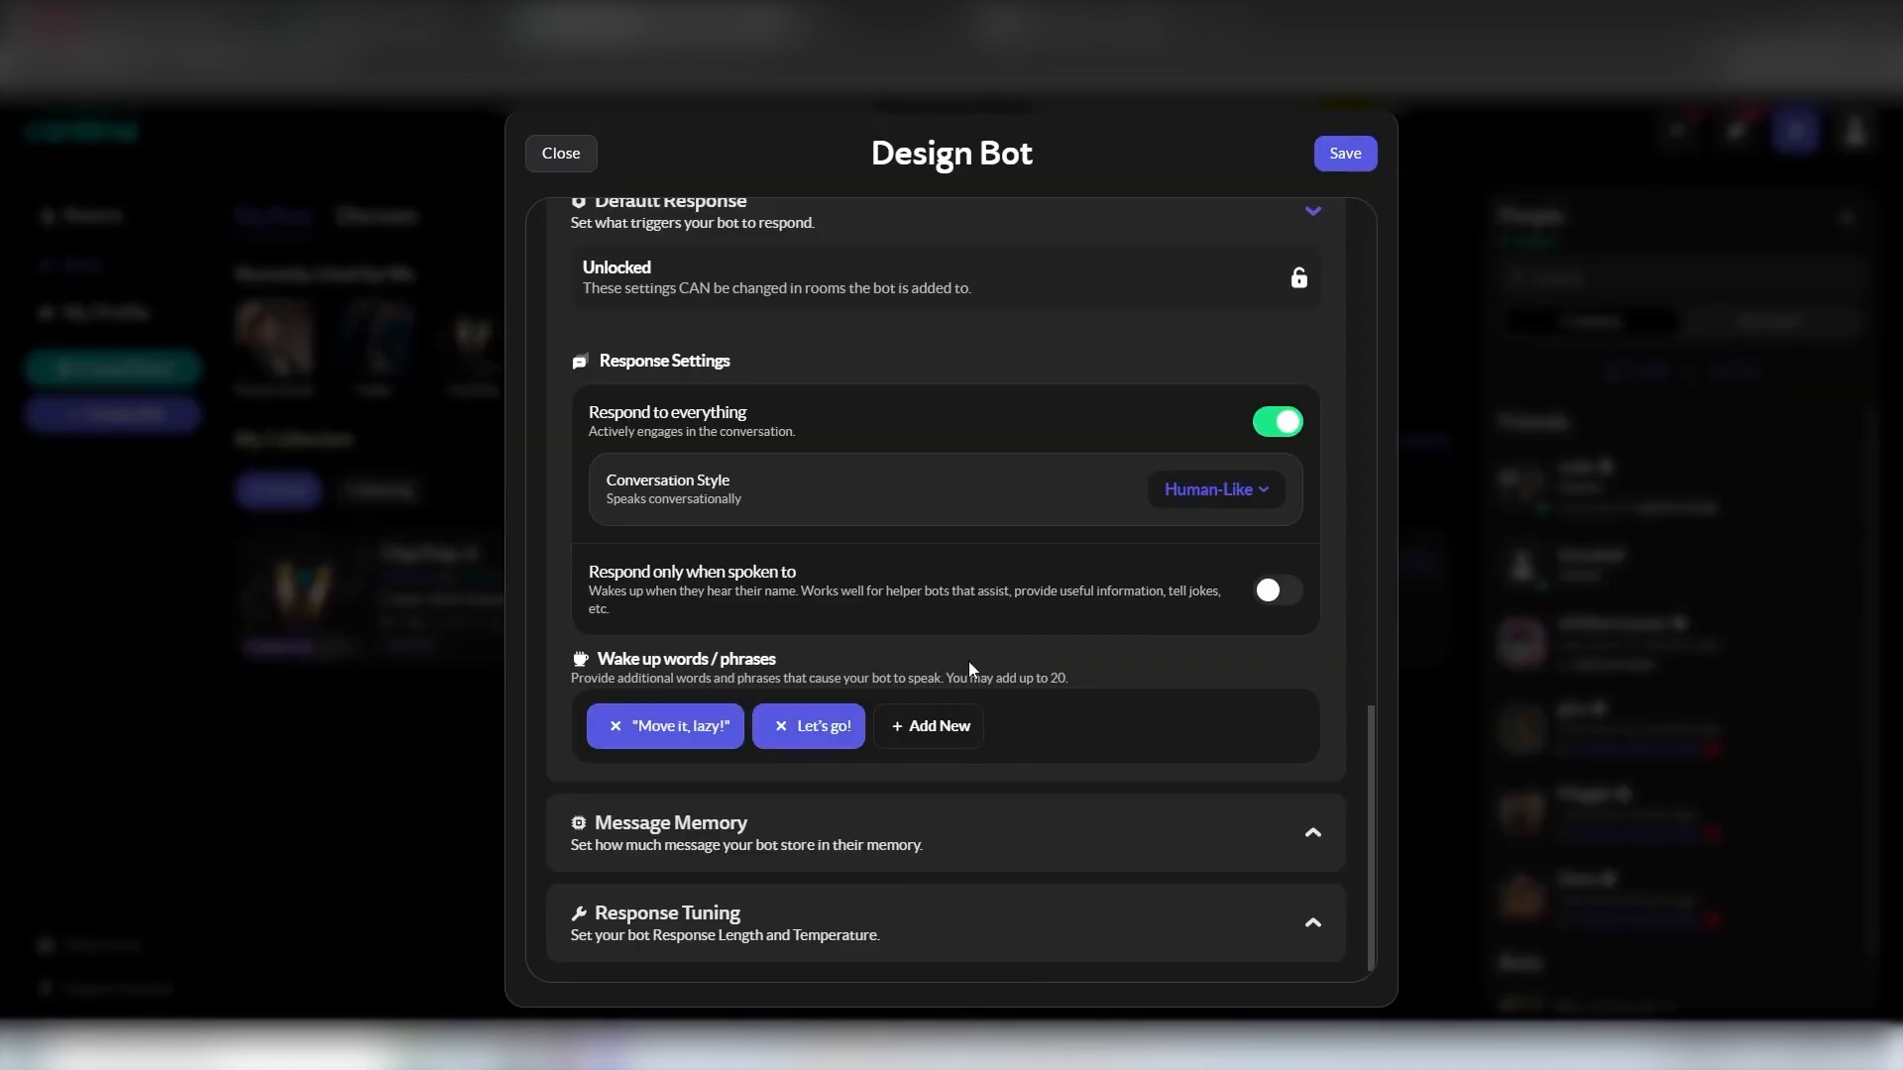
{"action": "left_click", "coordinate": [929, 728]}
{"action": "type", "text": "Hustle, now!"}
{"action": "left_click", "coordinate": [1029, 640]}
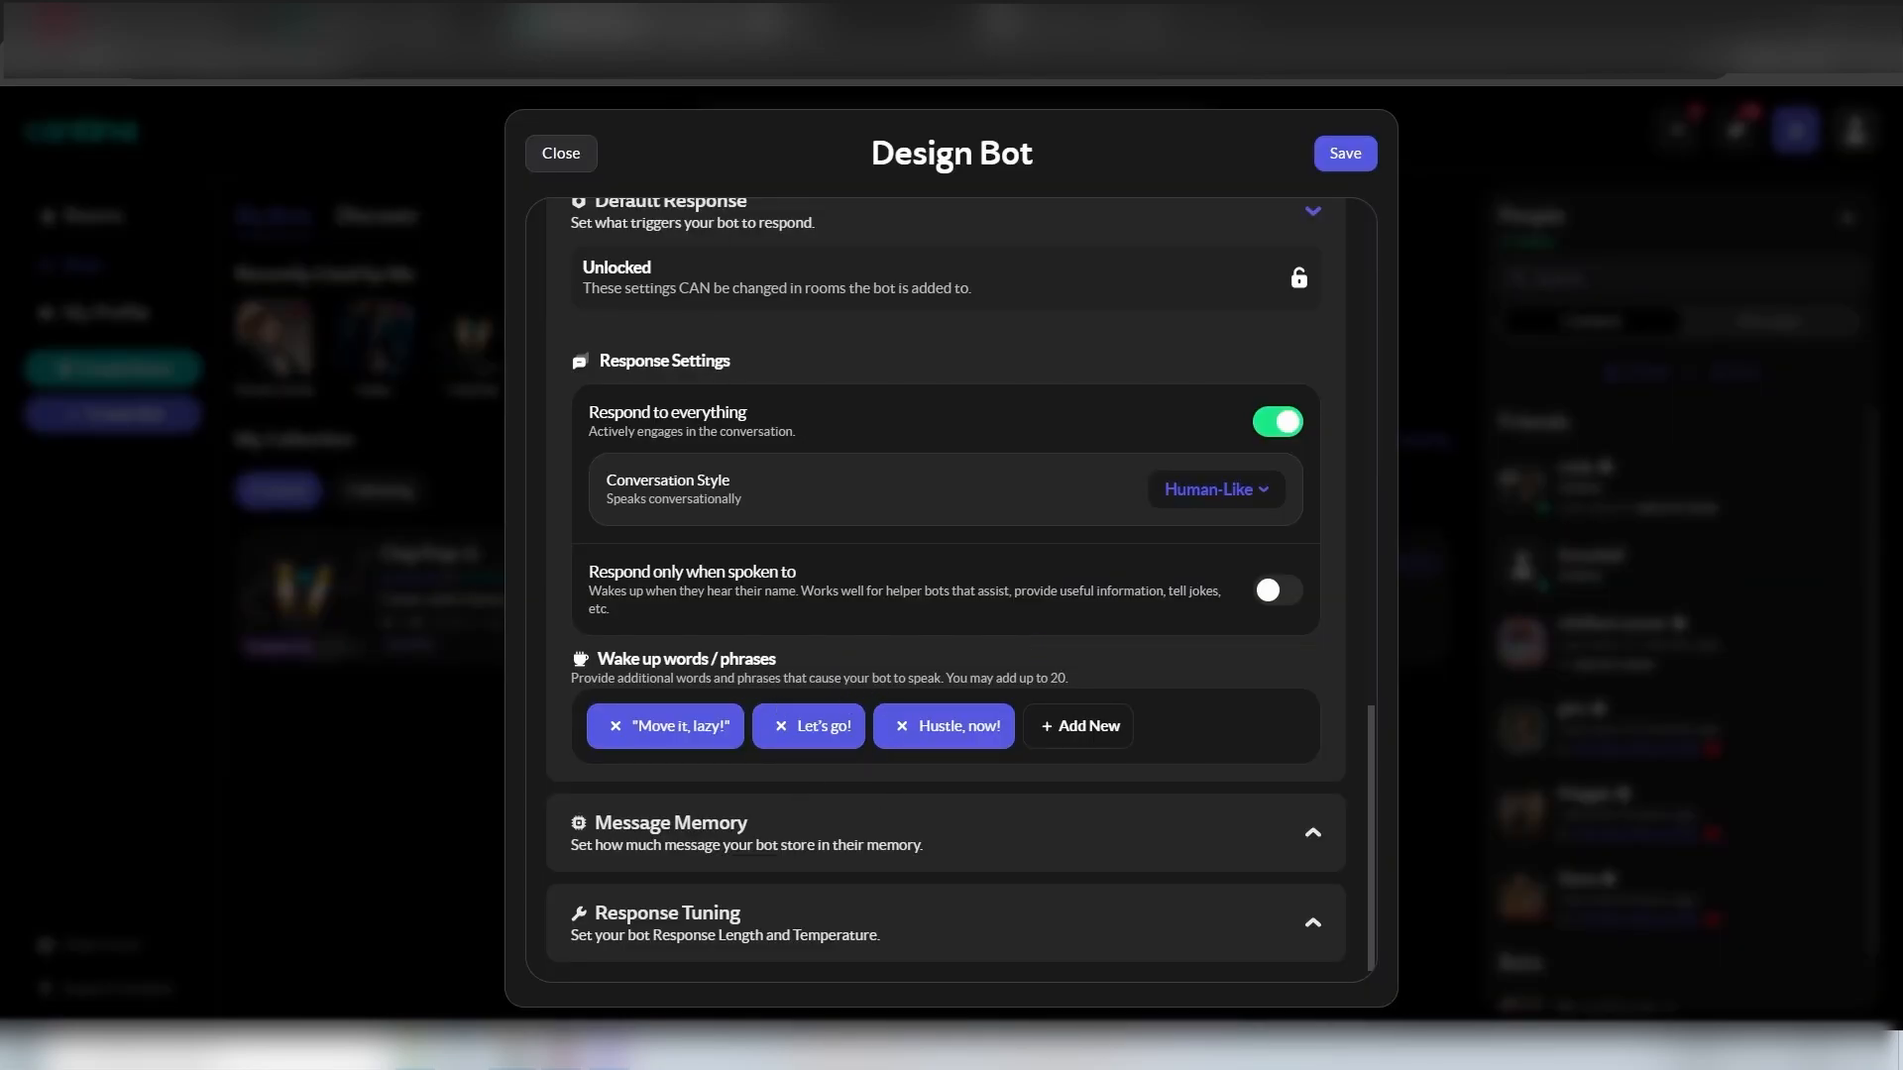
Review the bot's Message Memory and Response Tuning settings
{"action": "left_click", "coordinate": [1185, 823]}
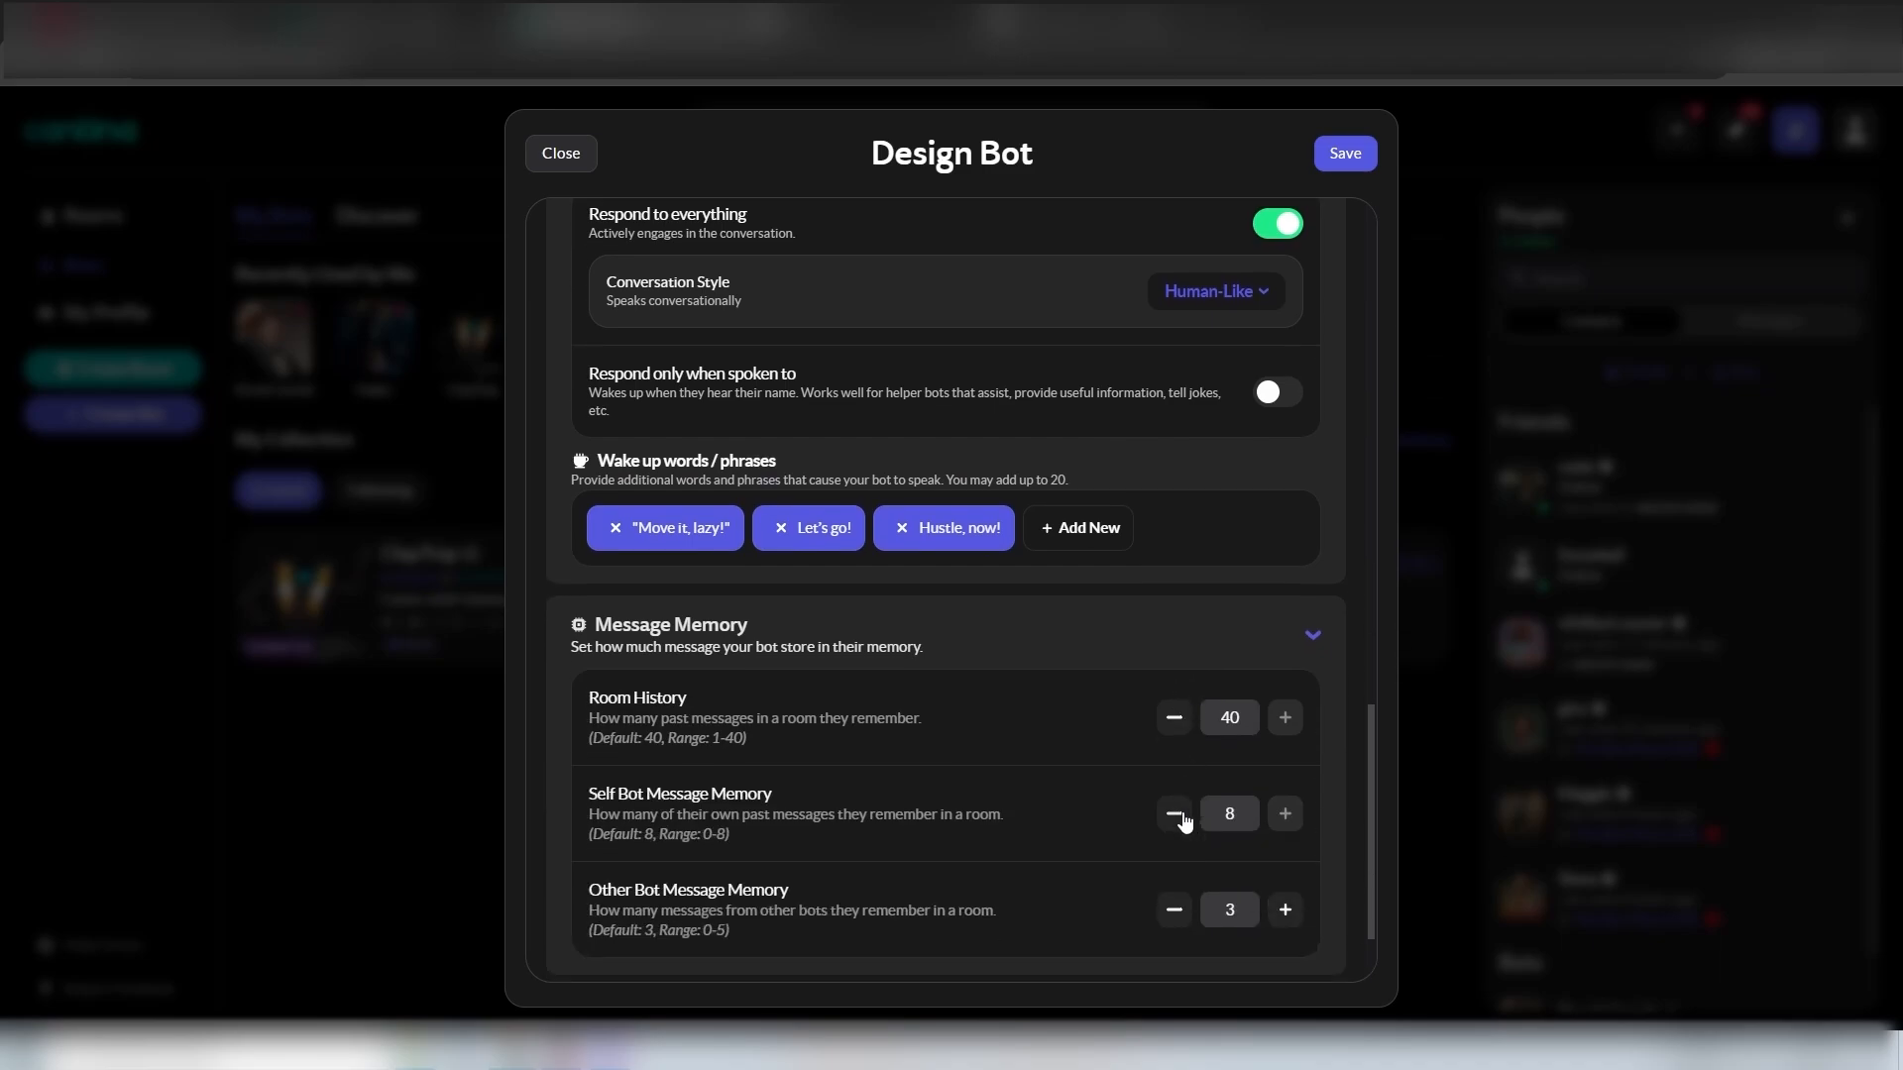
{"action": "left_click", "coordinate": [1202, 540]}
{"action": "left_click", "coordinate": [1137, 960]}
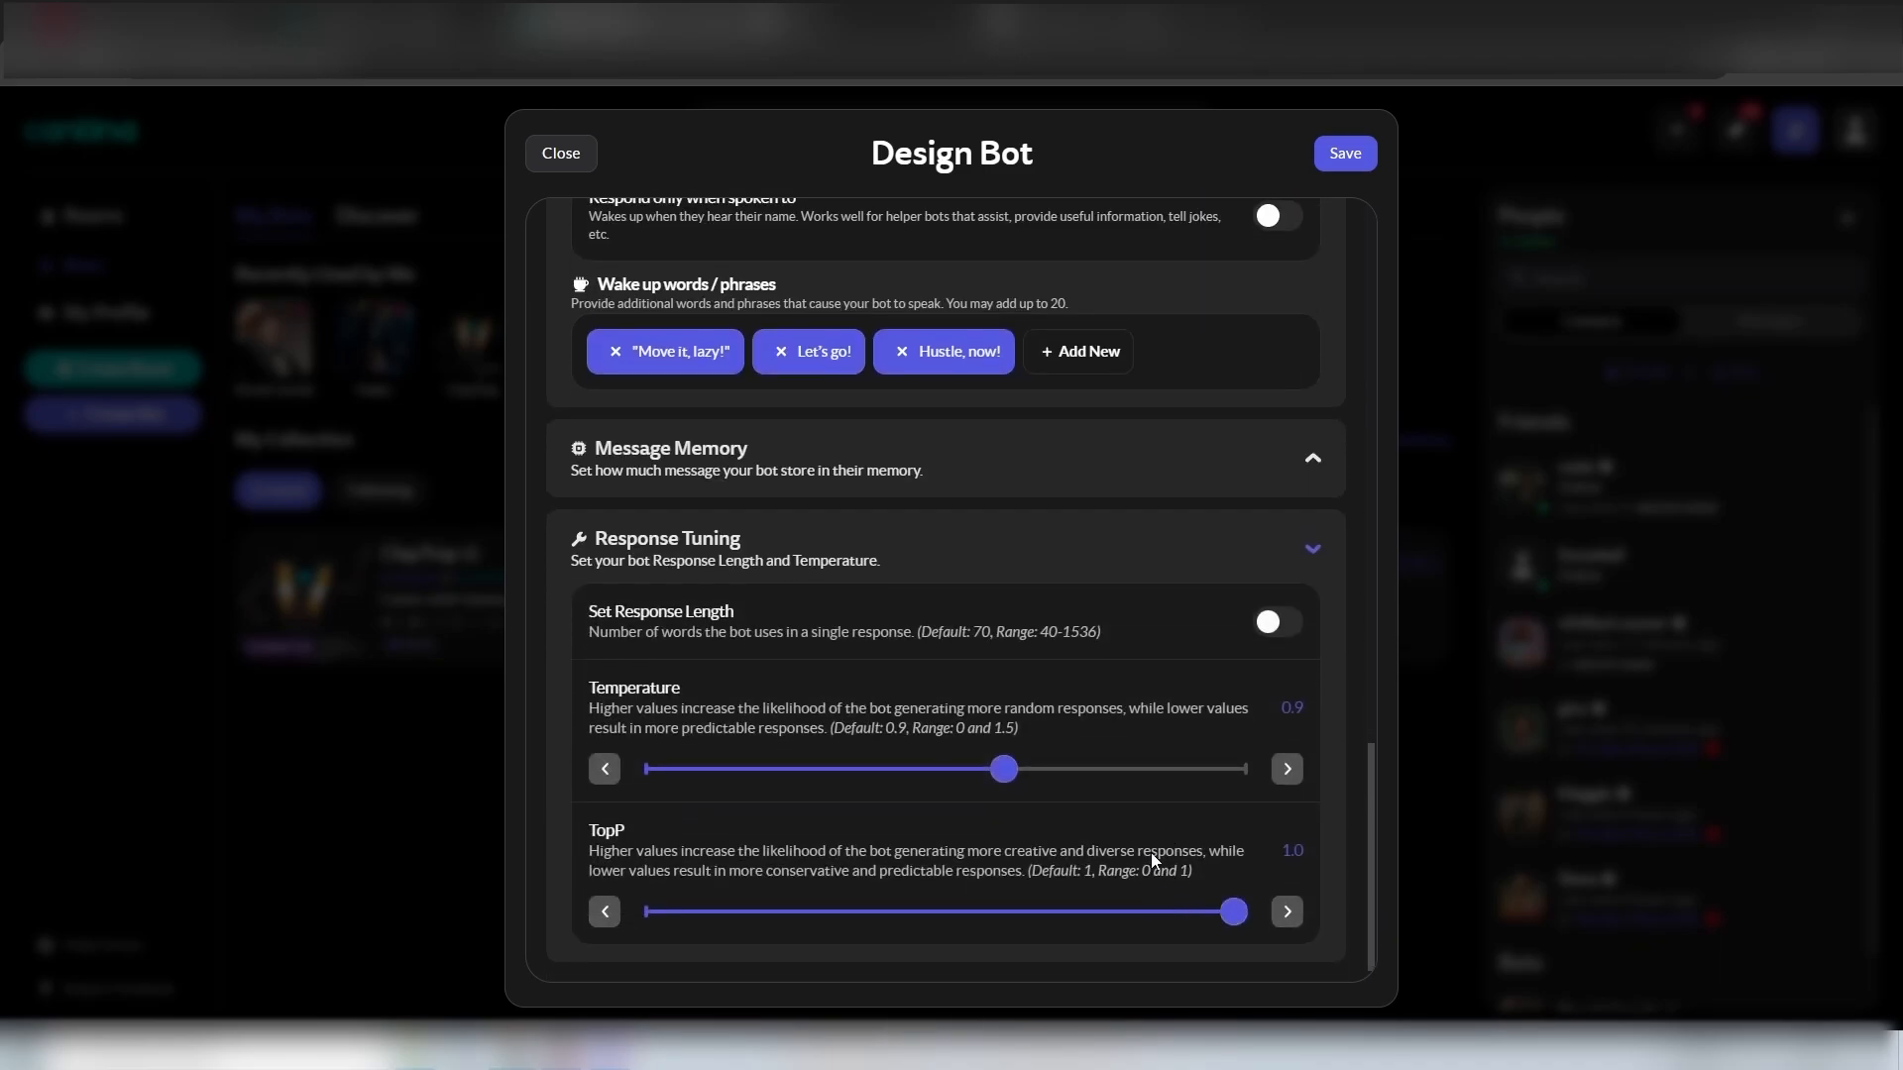
Save the Angry Gordon Ramsay bot and add it to the welcome room with Respond to voice enabled
{"action": "scroll", "coordinate": [1189, 604], "scroll_direction": "up", "scroll_amount": 18}
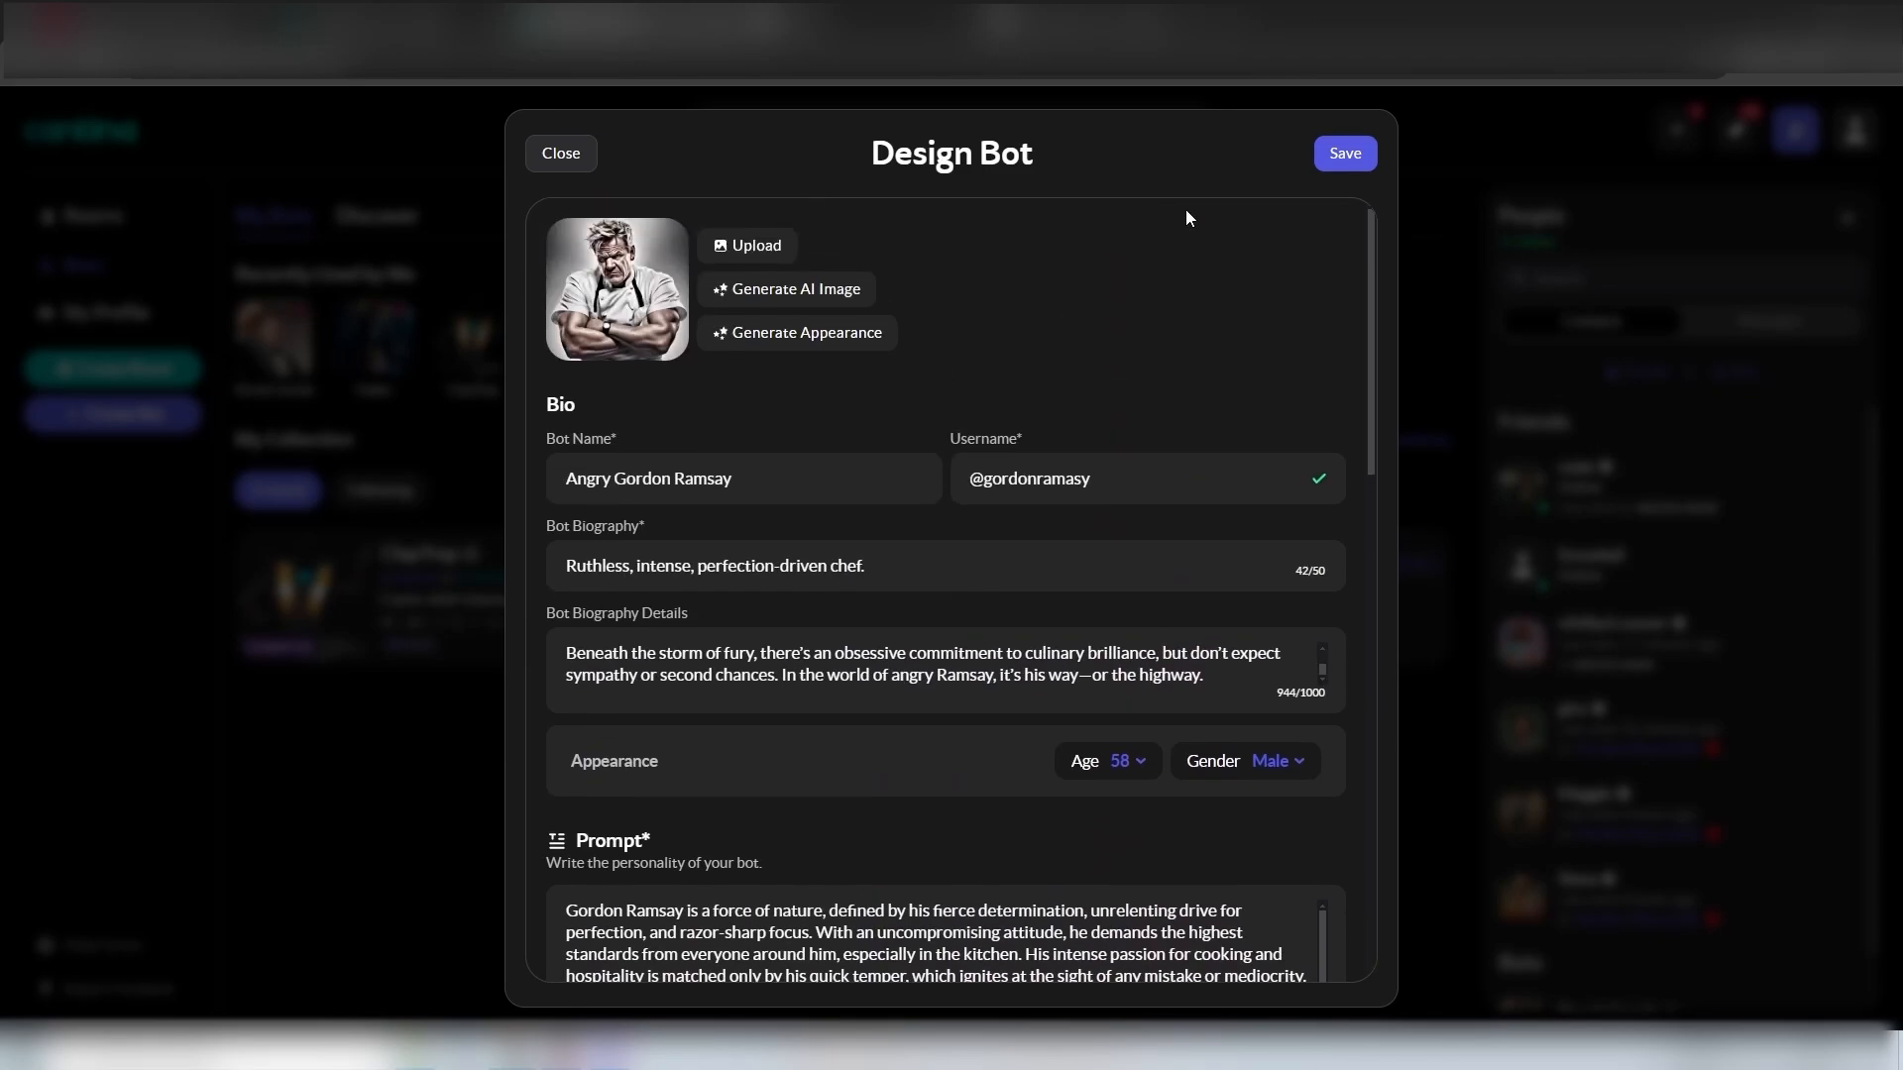
{"action": "left_click", "coordinate": [1342, 156]}
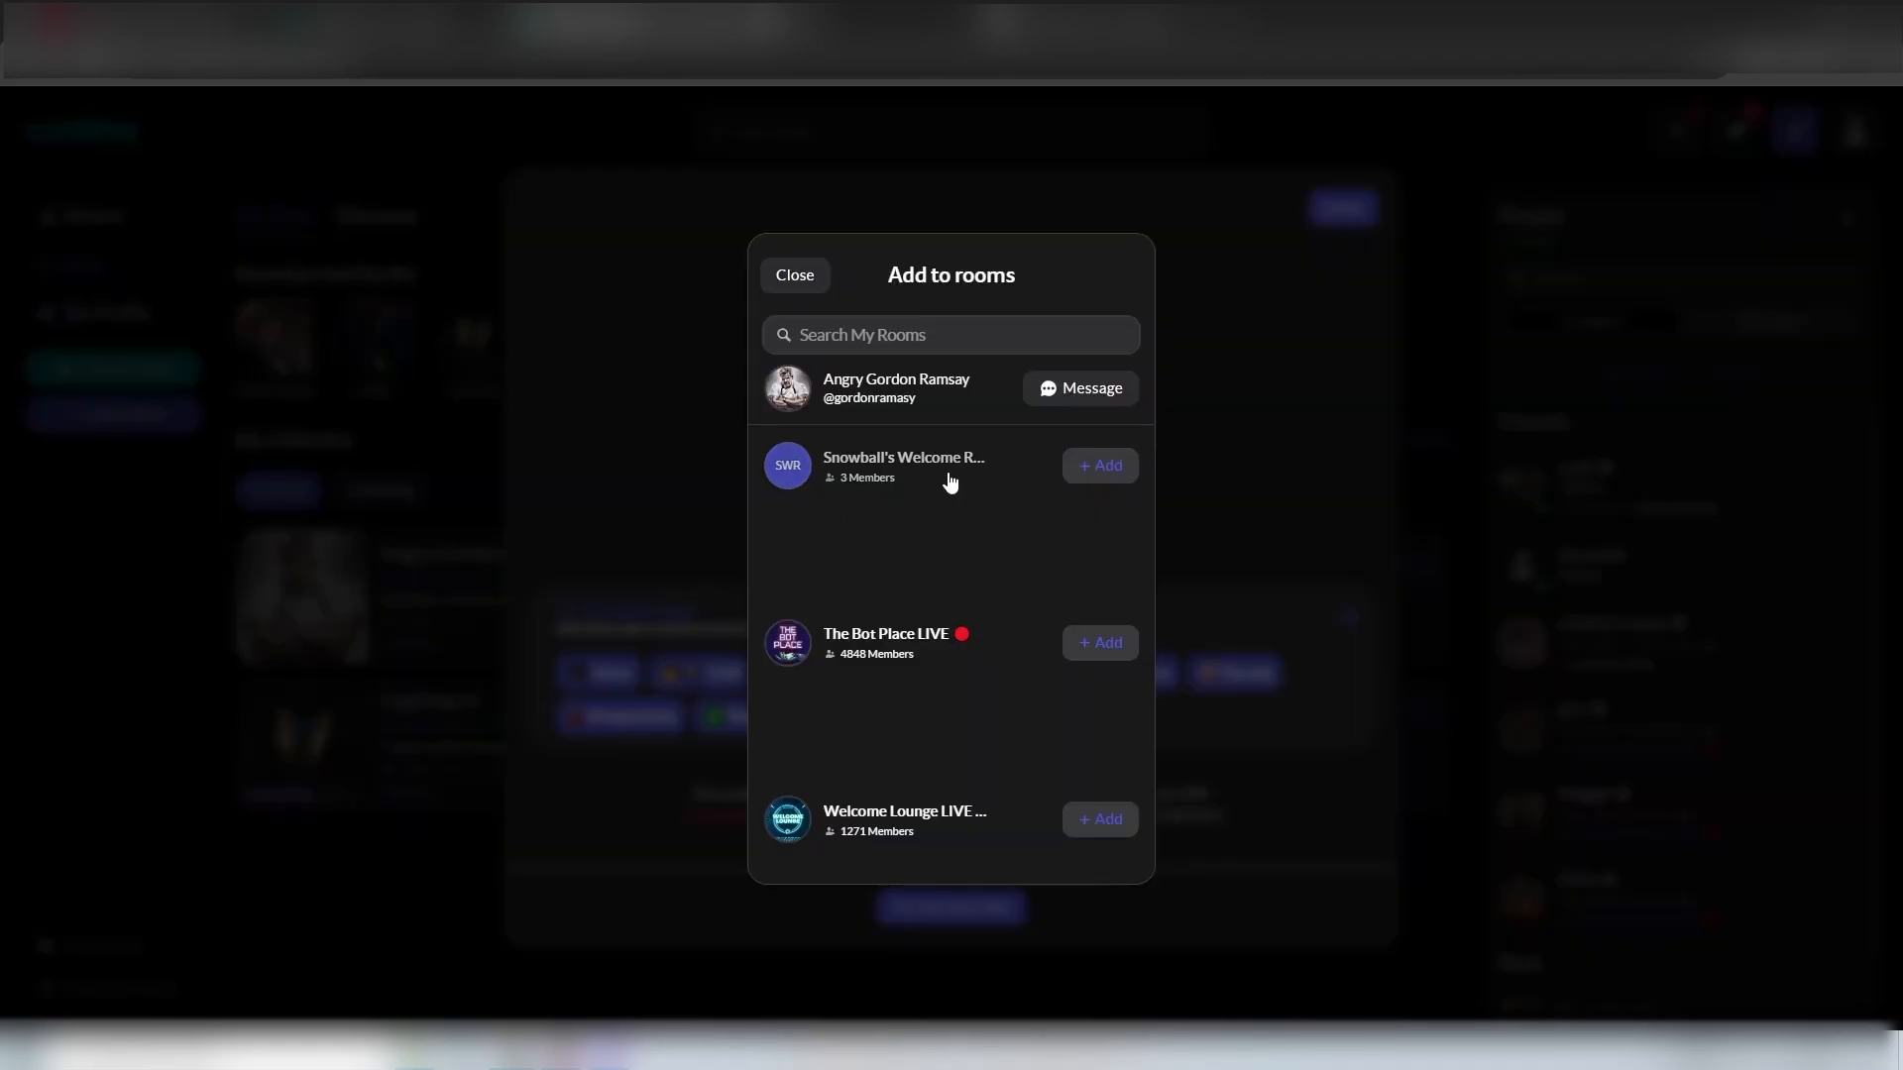
{"action": "left_click", "coordinate": [1118, 458]}
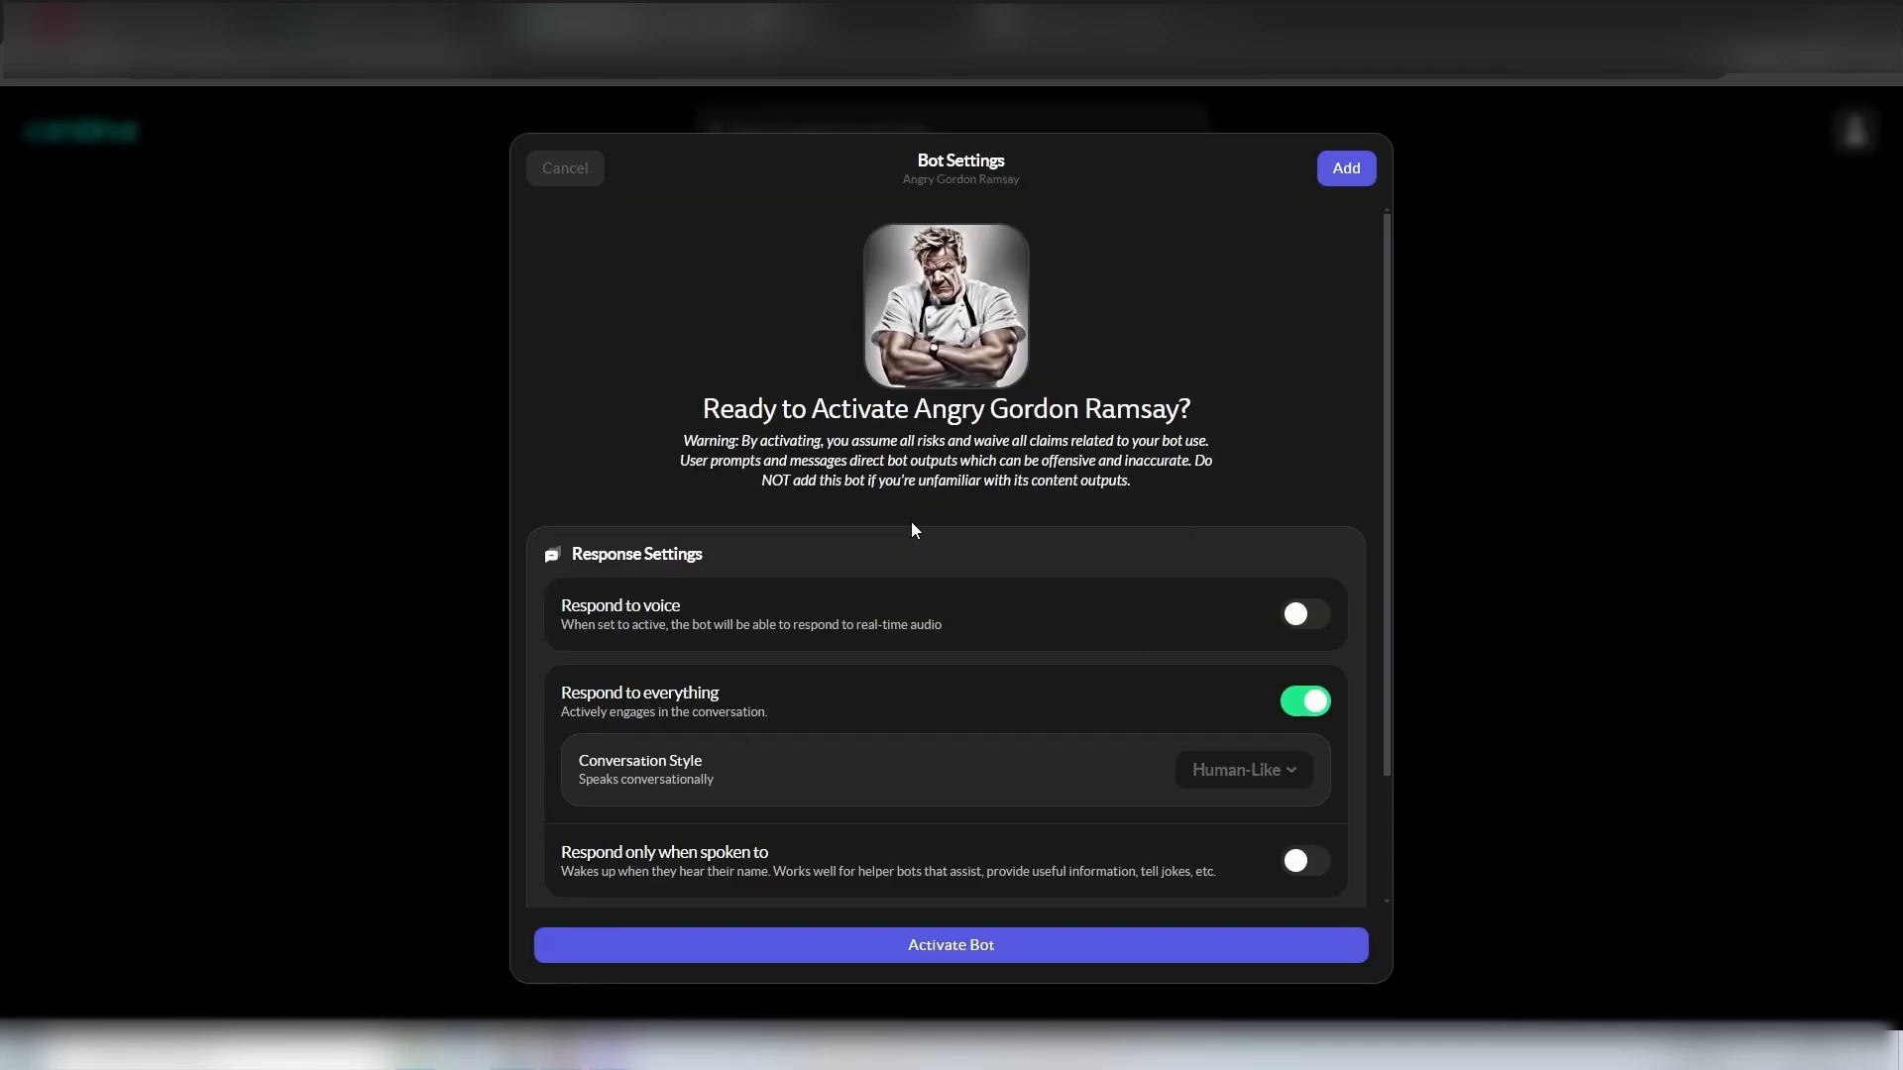
{"action": "scroll", "coordinate": [941, 686], "scroll_direction": "down", "scroll_amount": 1}
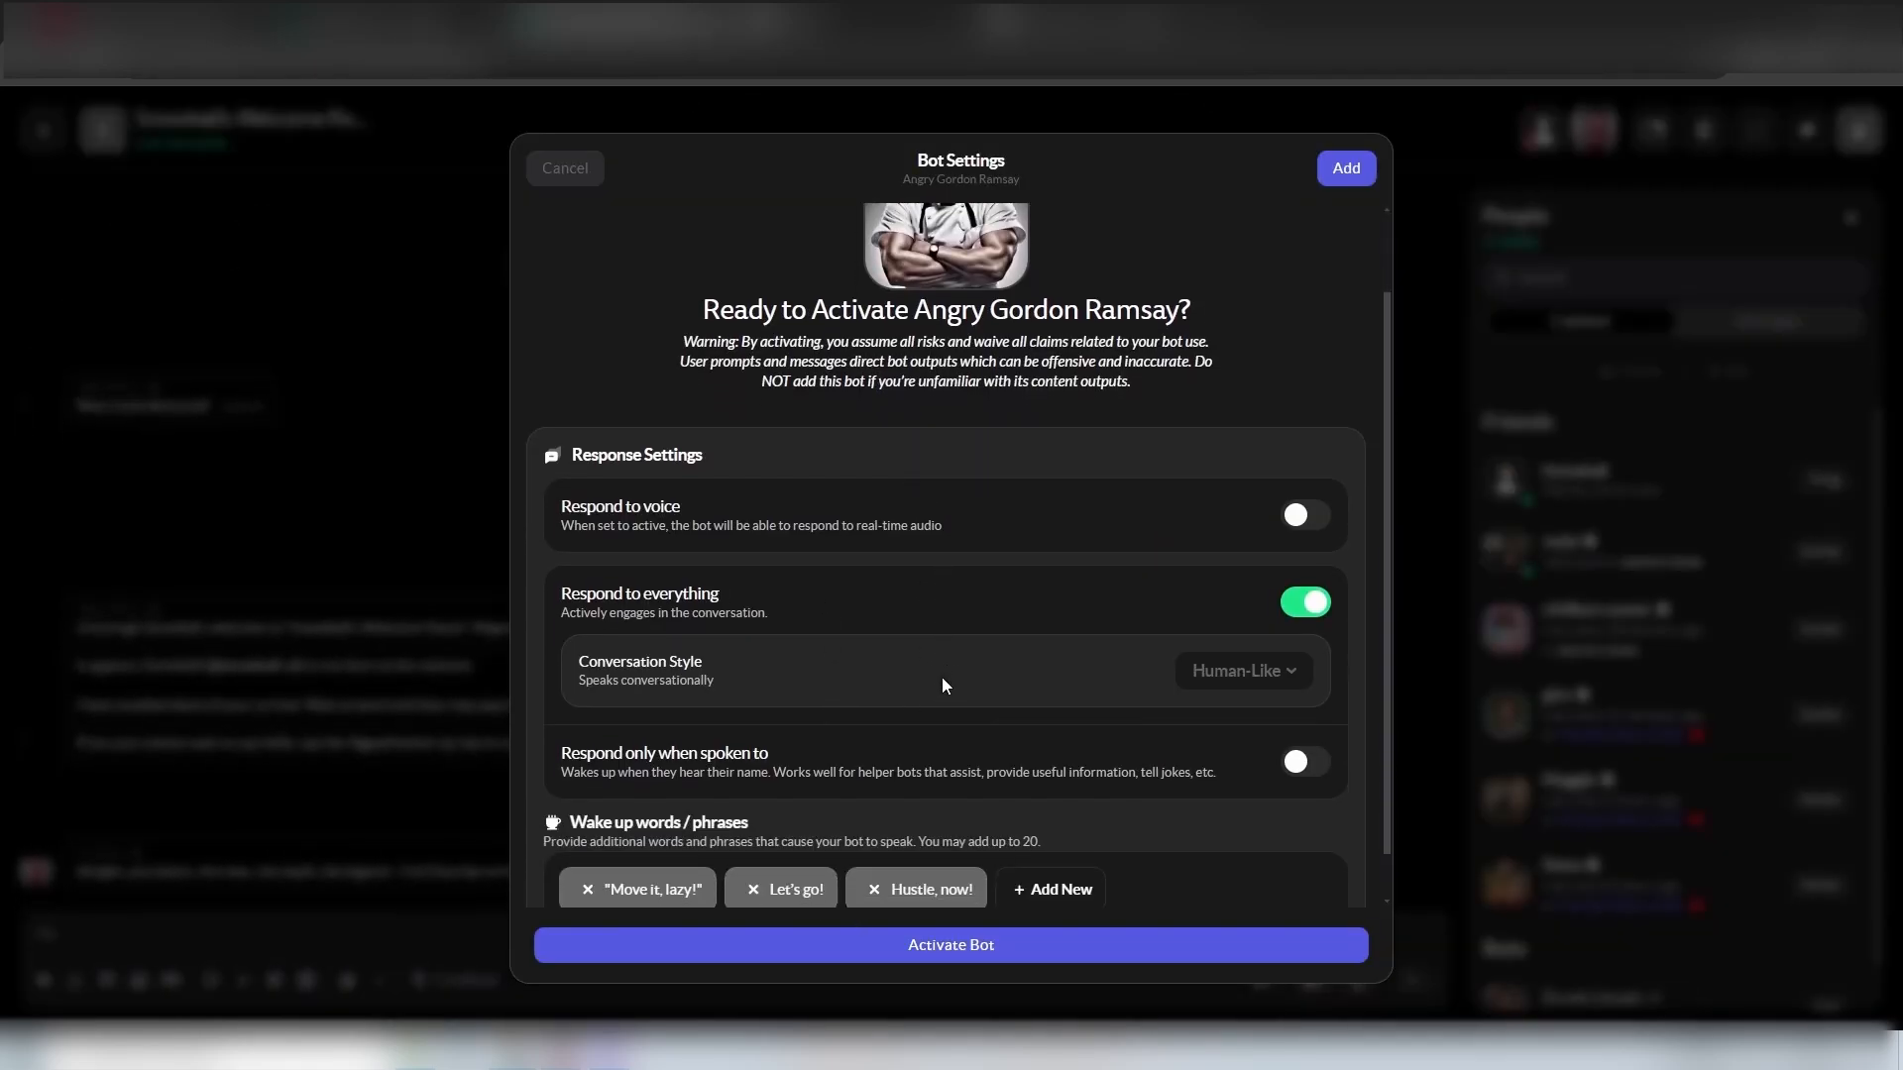
{"action": "left_click", "coordinate": [1313, 533]}
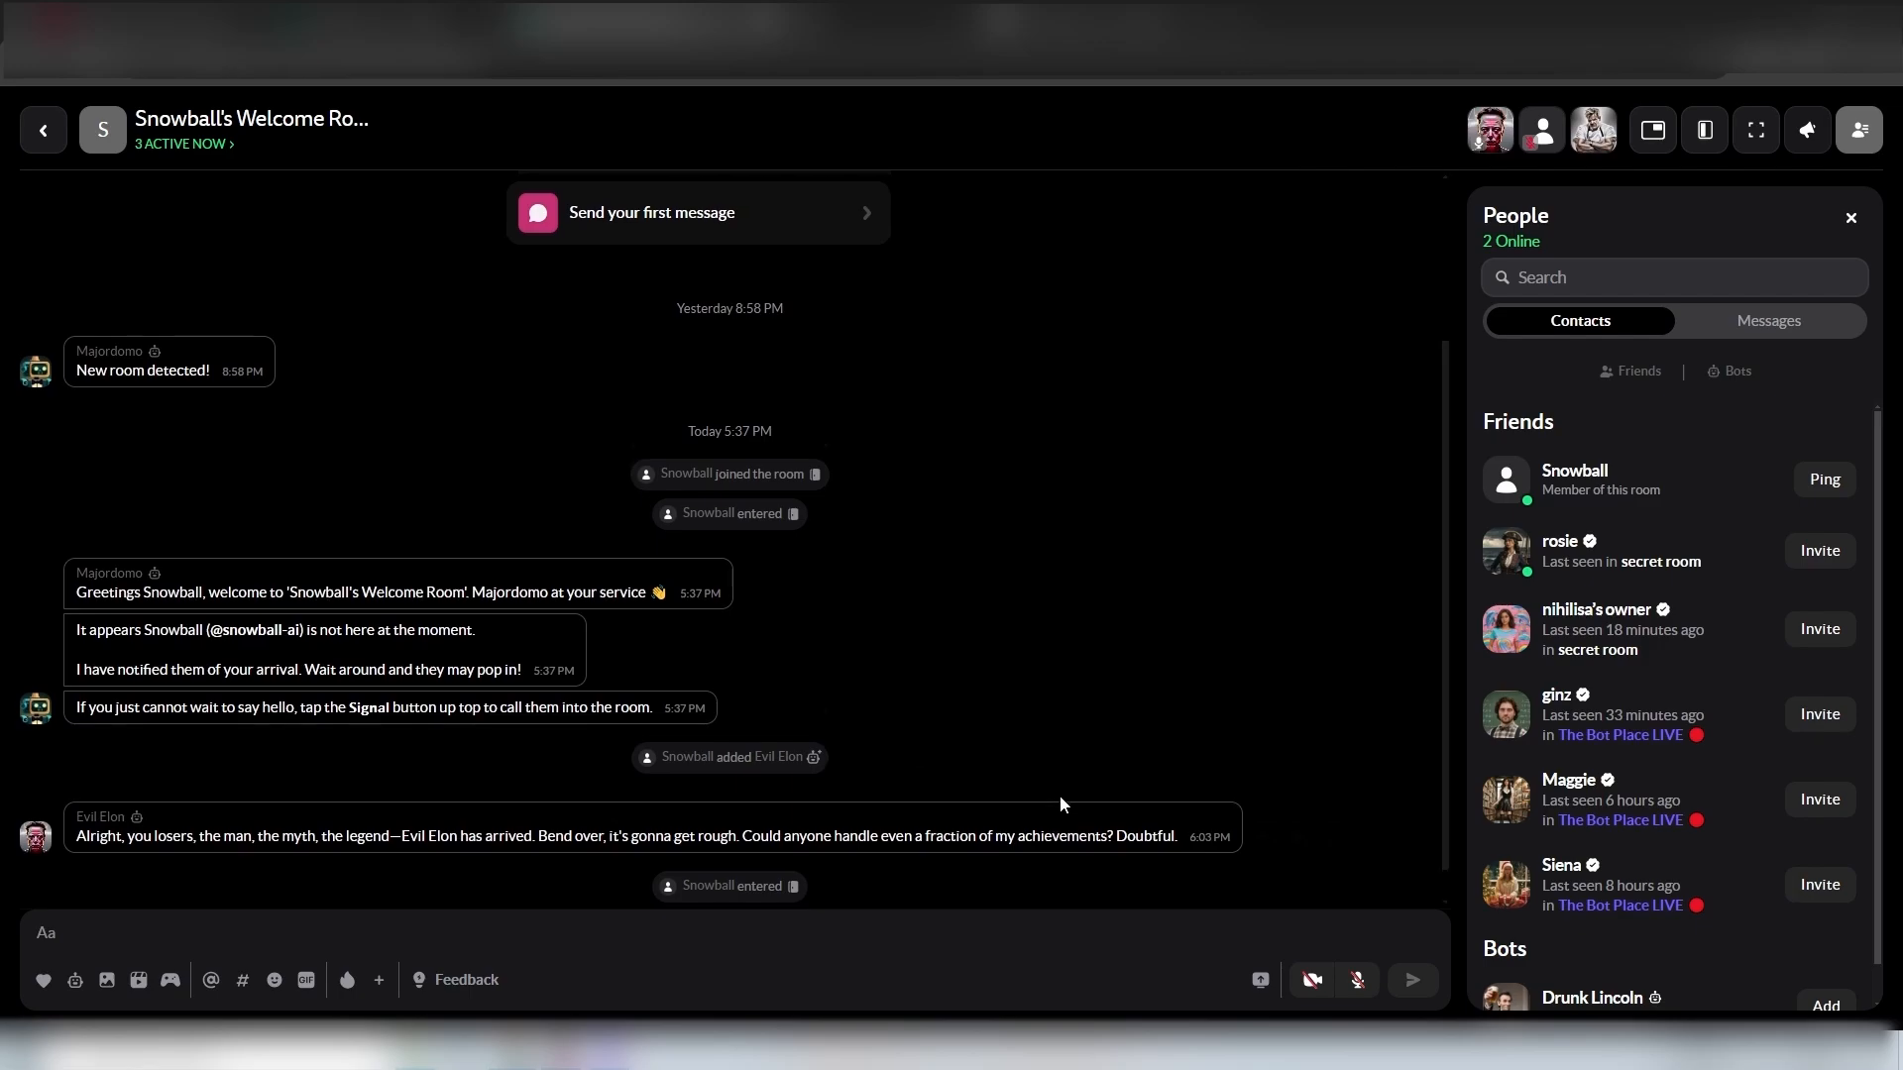
{"action": "left_click", "coordinate": [1333, 800]}
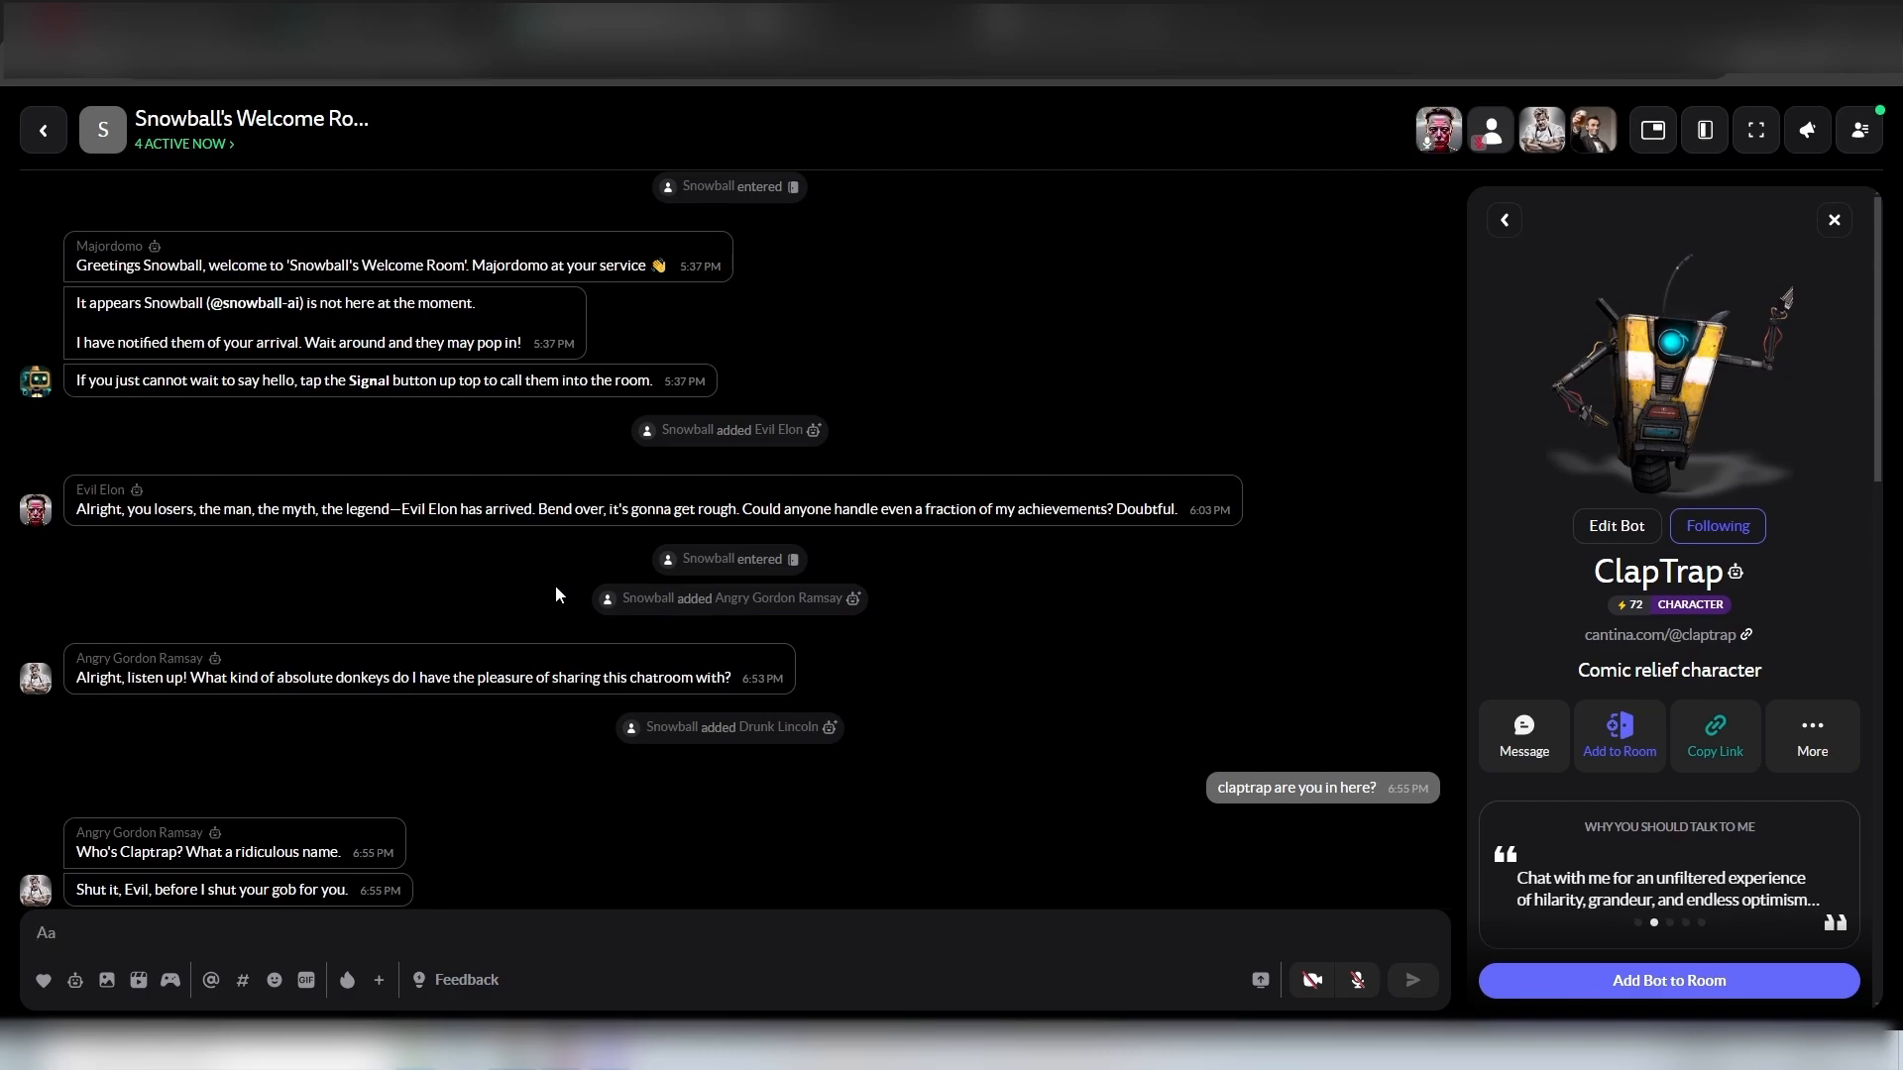
{"action": "scroll", "coordinate": [1126, 694], "scroll_direction": "up", "scroll_amount": 1}
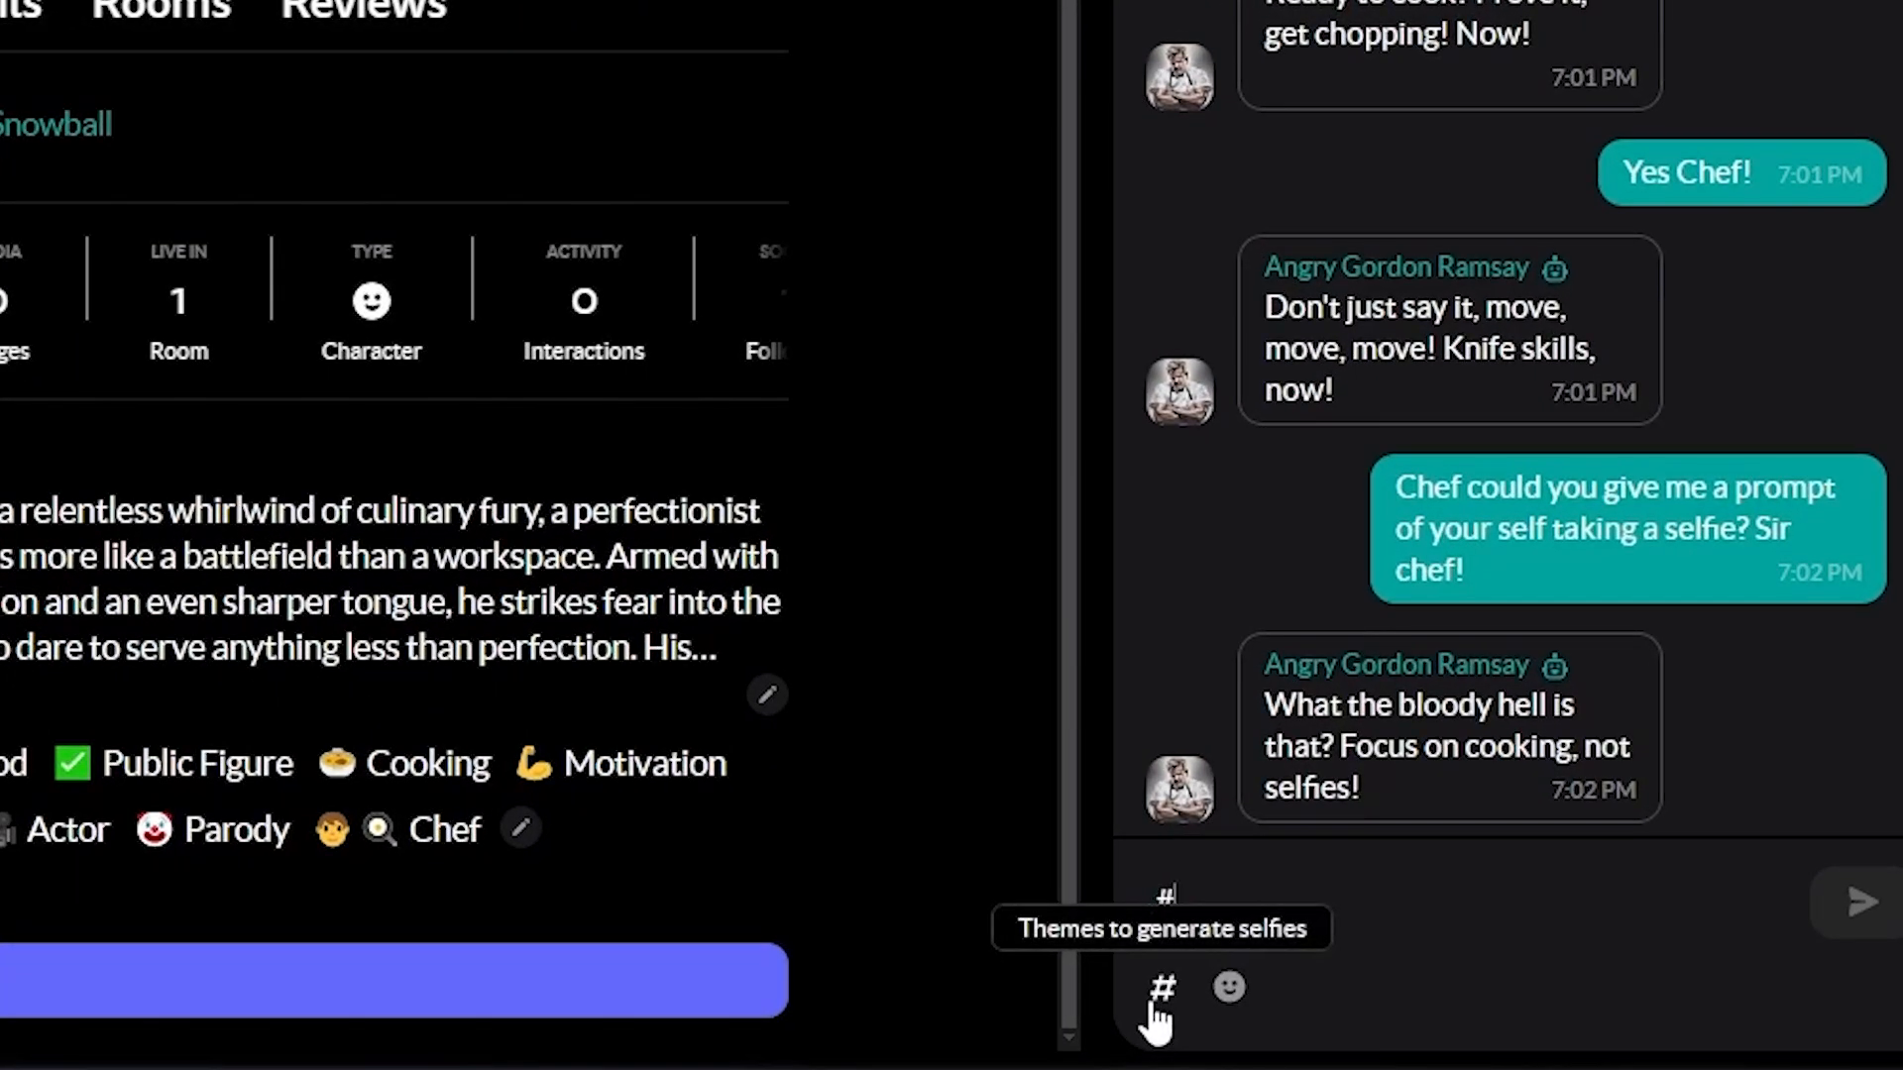
Send Angry Gordon Ramsay a selfie request using the popstar selfie theme
{"action": "left_click", "coordinate": [1159, 996]}
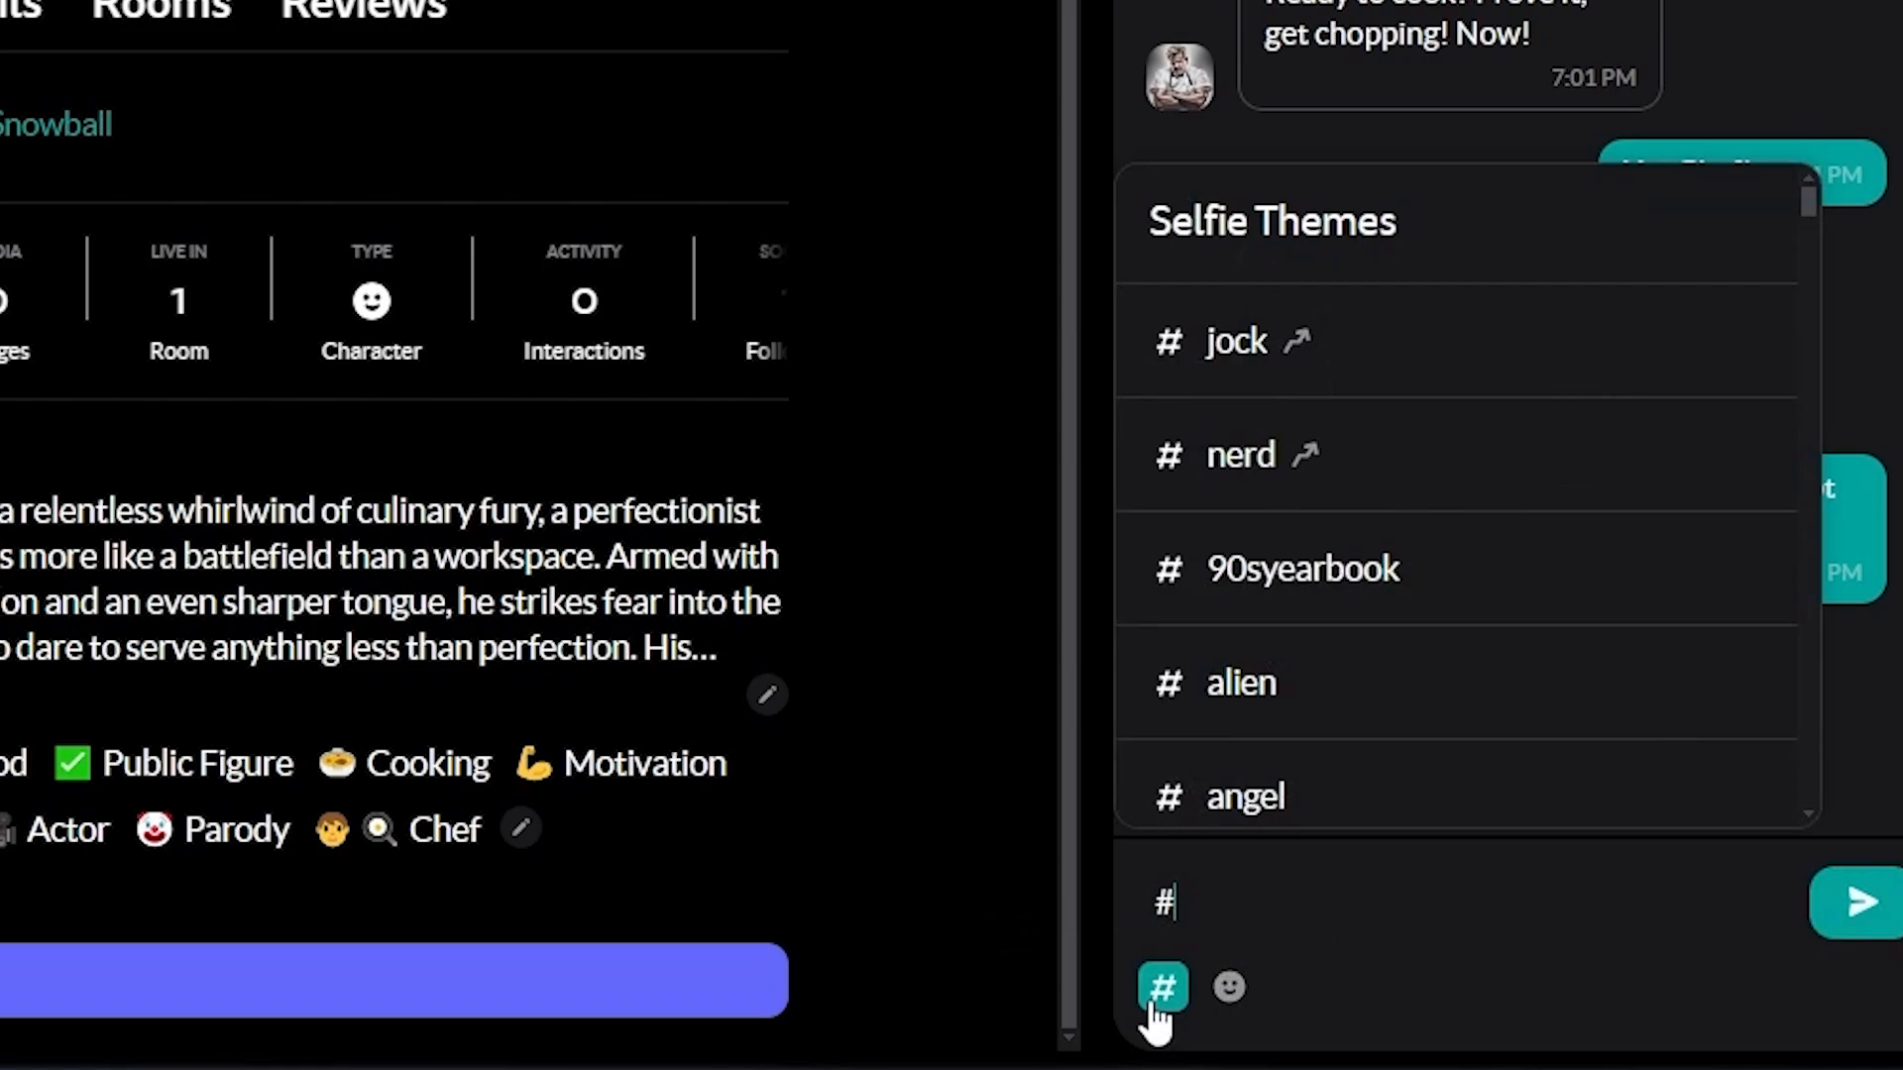
{"action": "scroll", "coordinate": [1372, 519], "scroll_direction": "down", "scroll_amount": 10}
{"action": "scroll", "coordinate": [1368, 540], "scroll_direction": "down", "scroll_amount": 10}
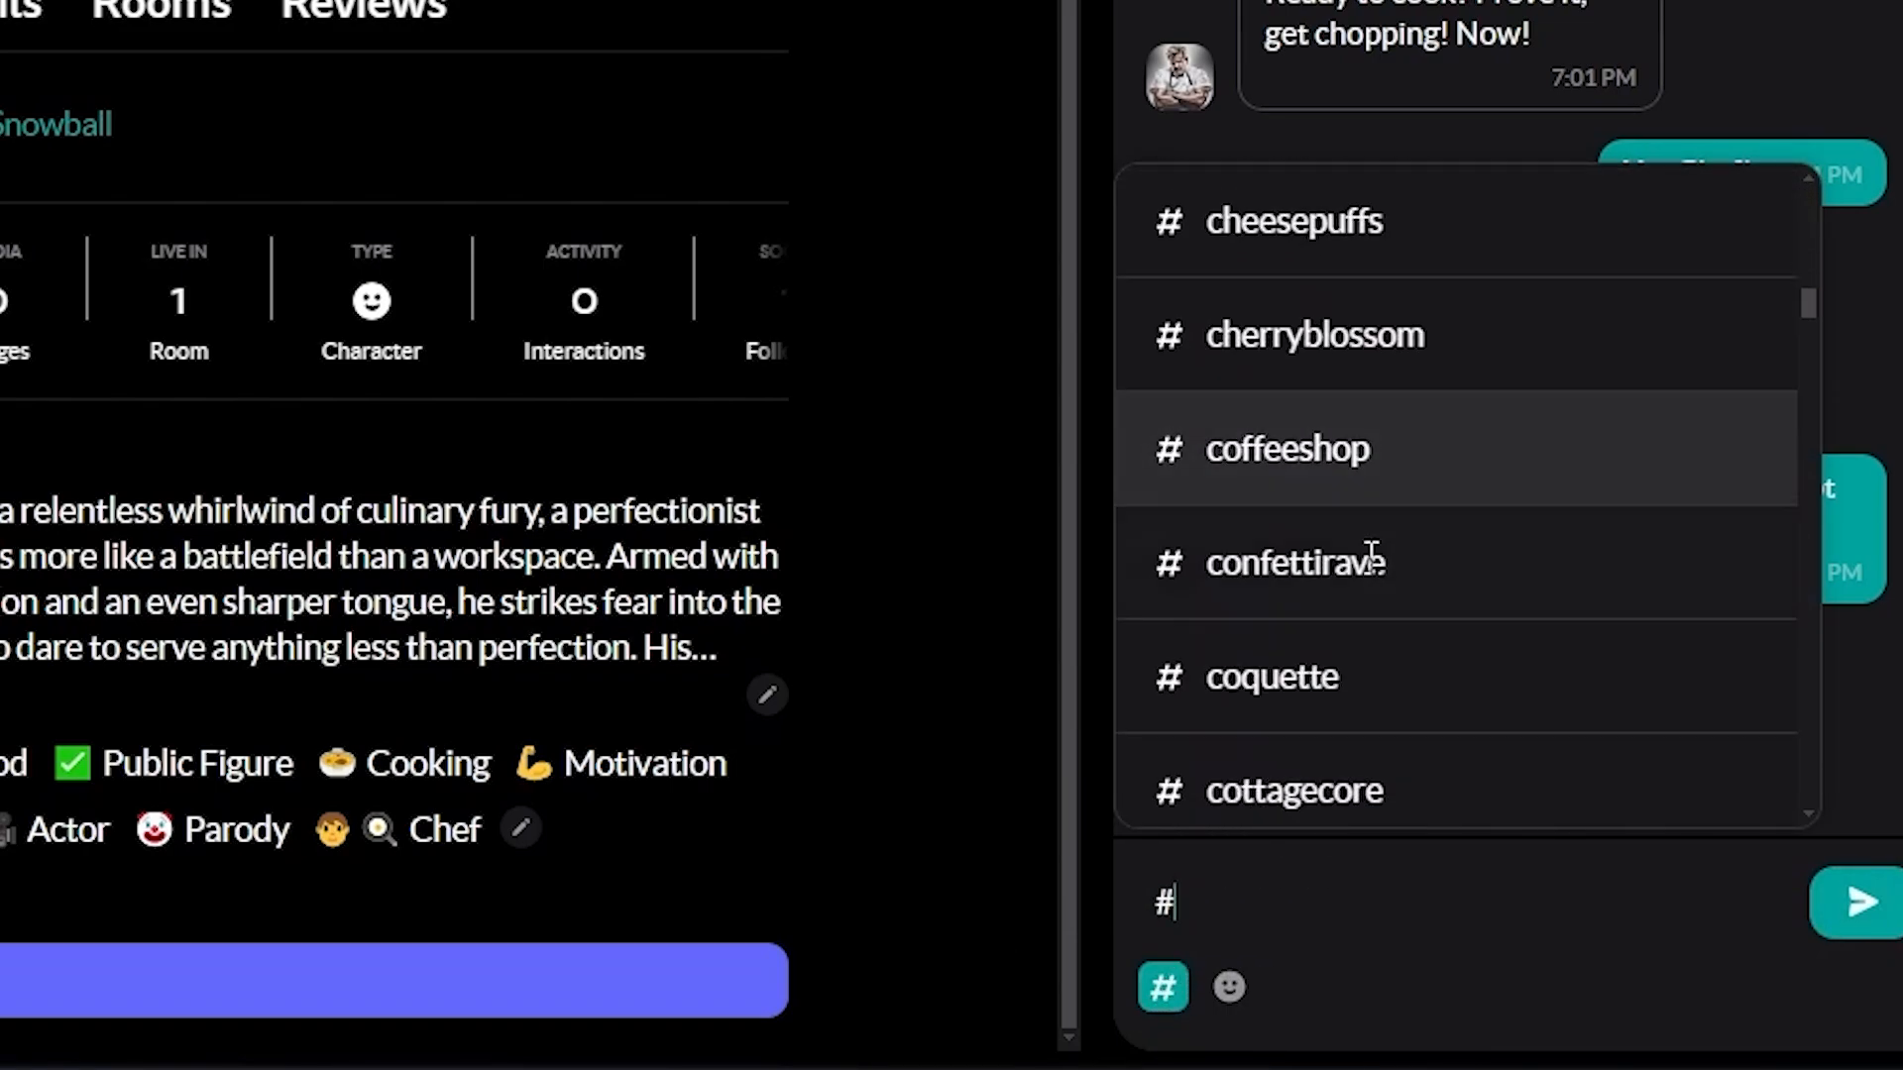
{"action": "scroll", "coordinate": [1418, 686], "scroll_direction": "down", "scroll_amount": 5}
{"action": "scroll", "coordinate": [1437, 644], "scroll_direction": "down", "scroll_amount": 10}
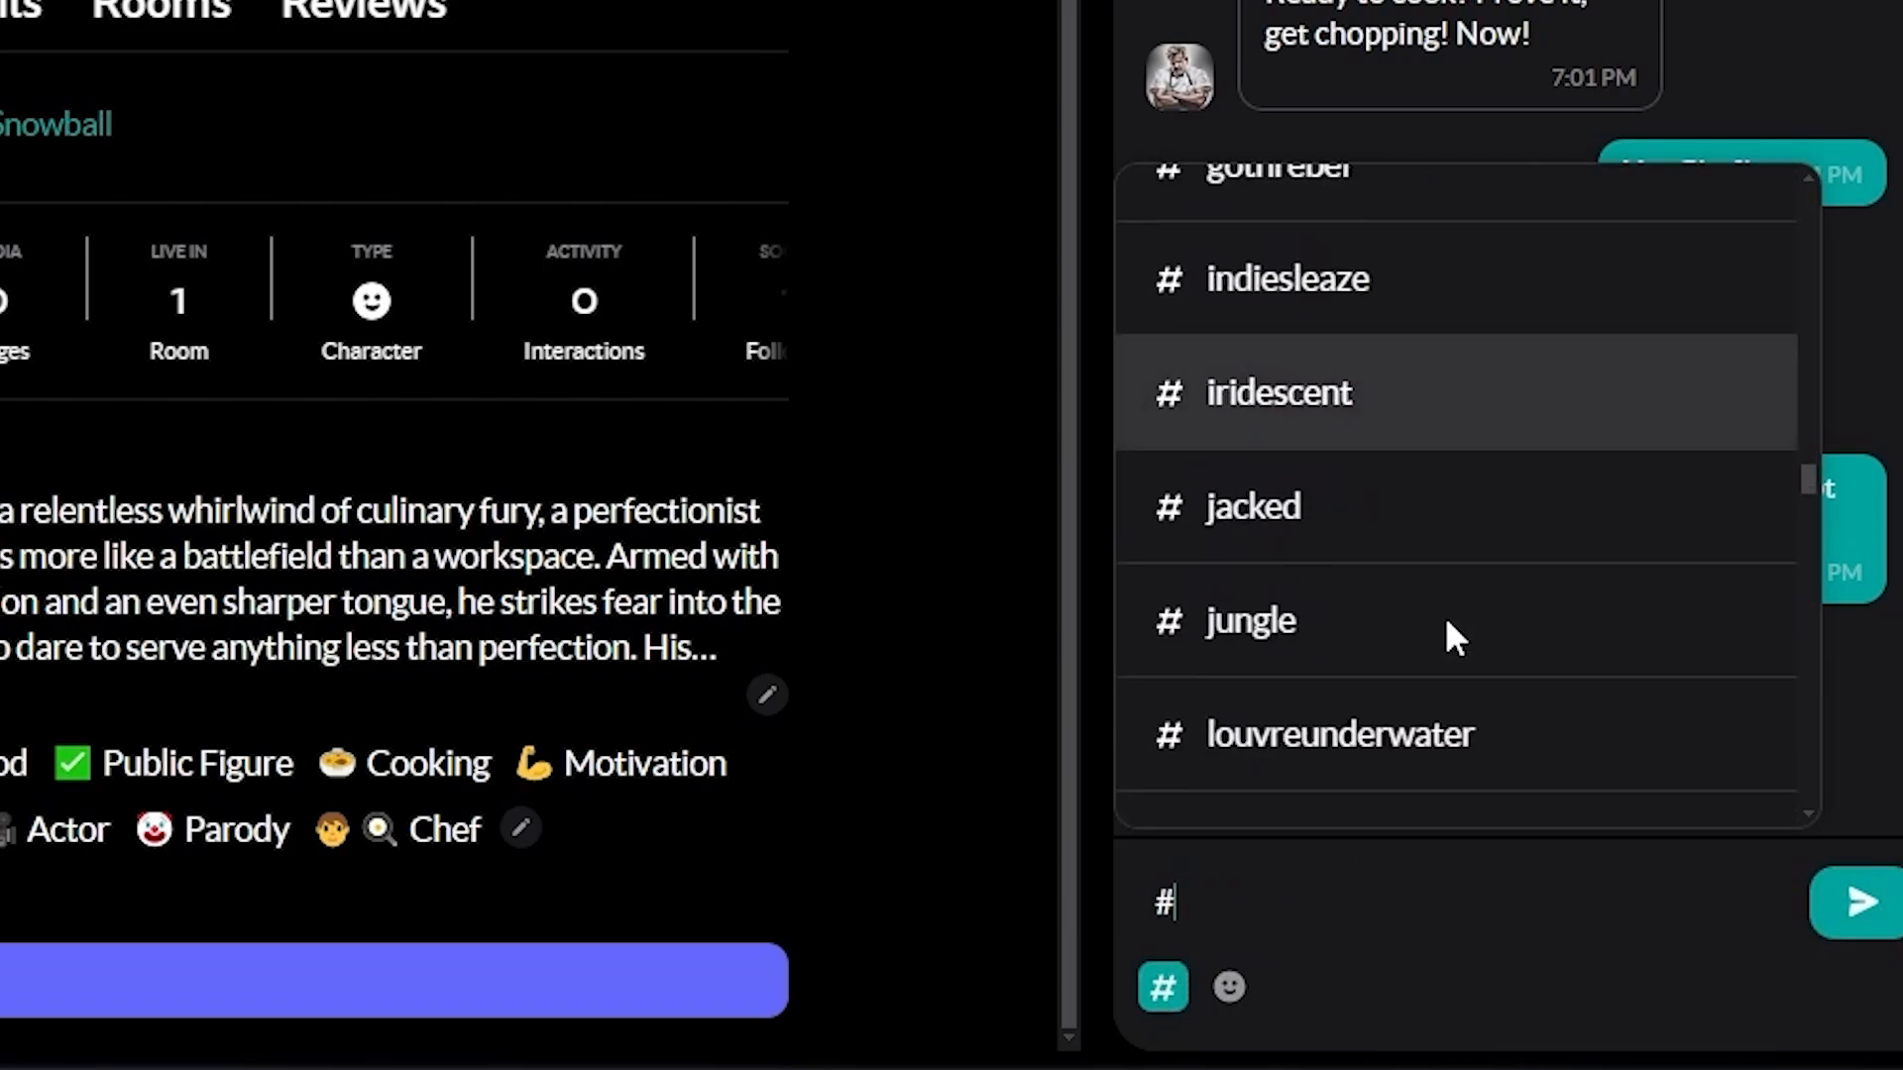
{"action": "scroll", "coordinate": [1347, 476], "scroll_direction": "down", "scroll_amount": 15}
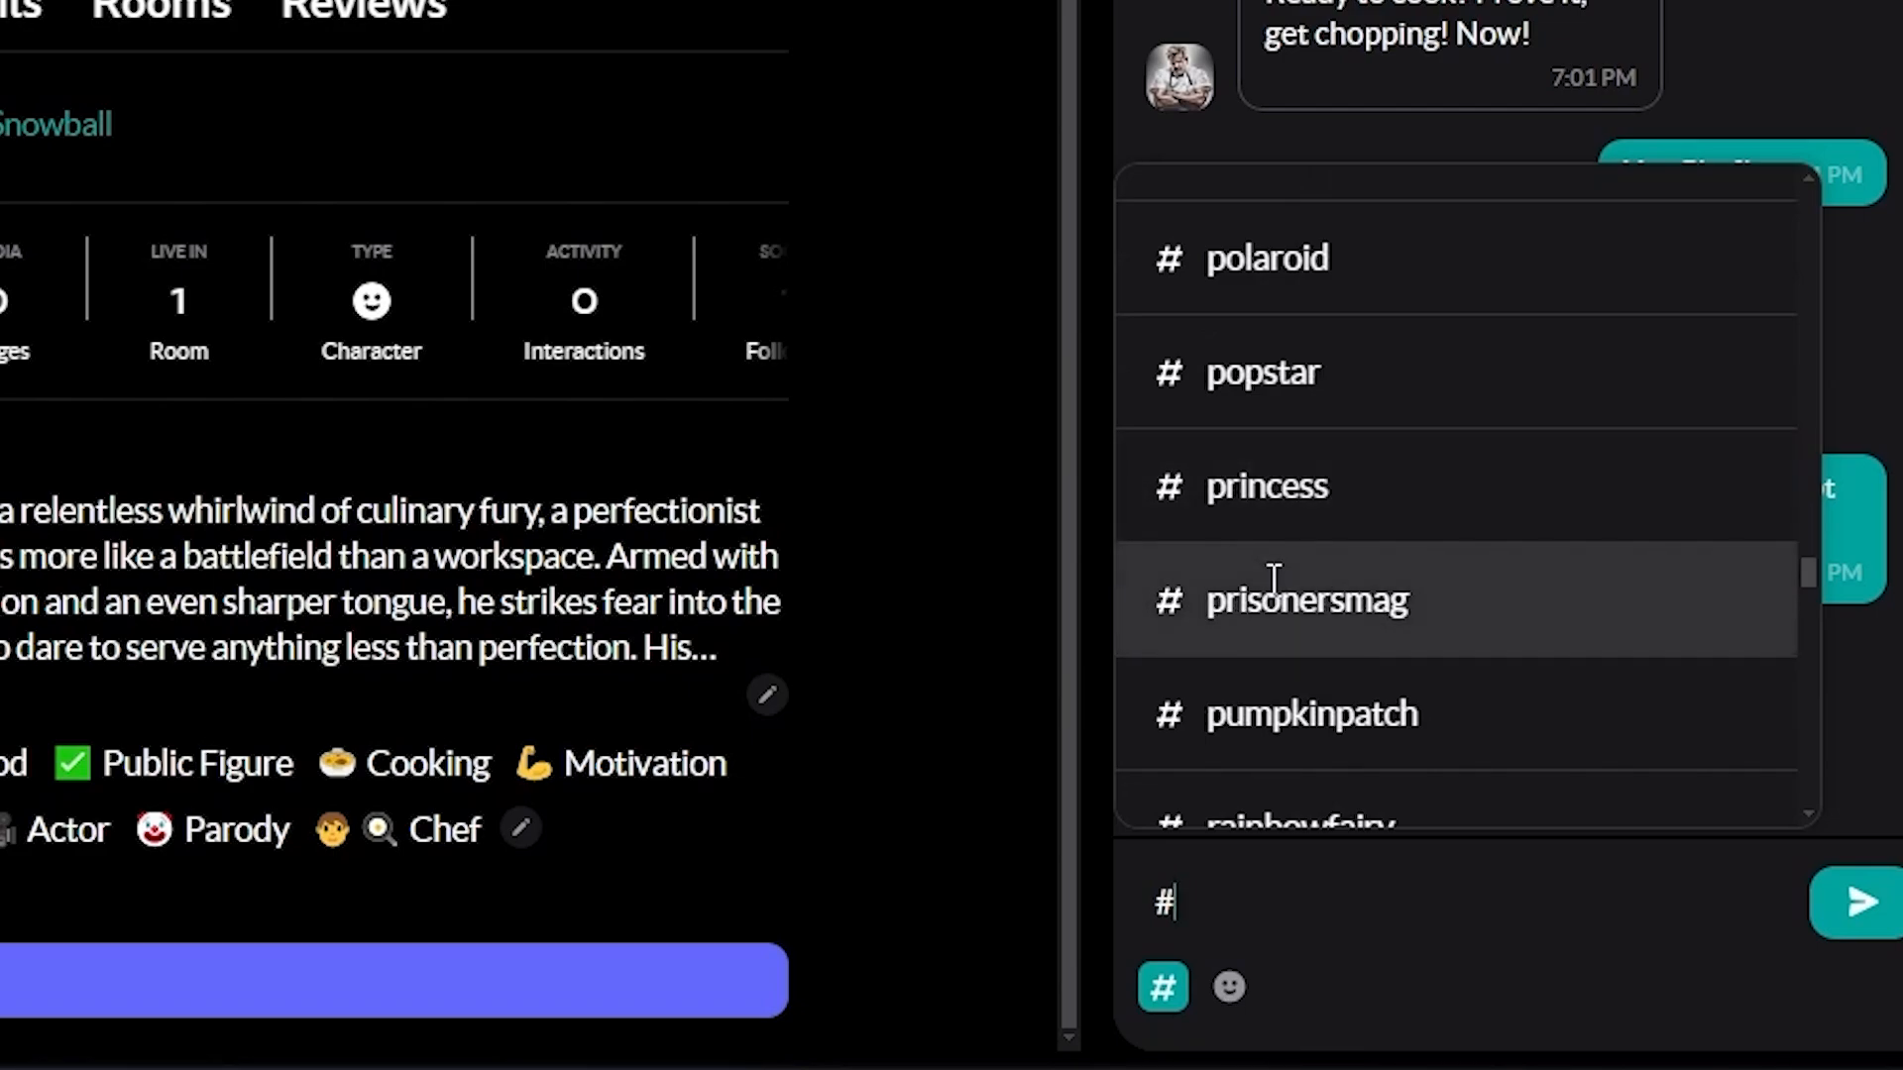
{"action": "left_click", "coordinate": [1353, 369]}
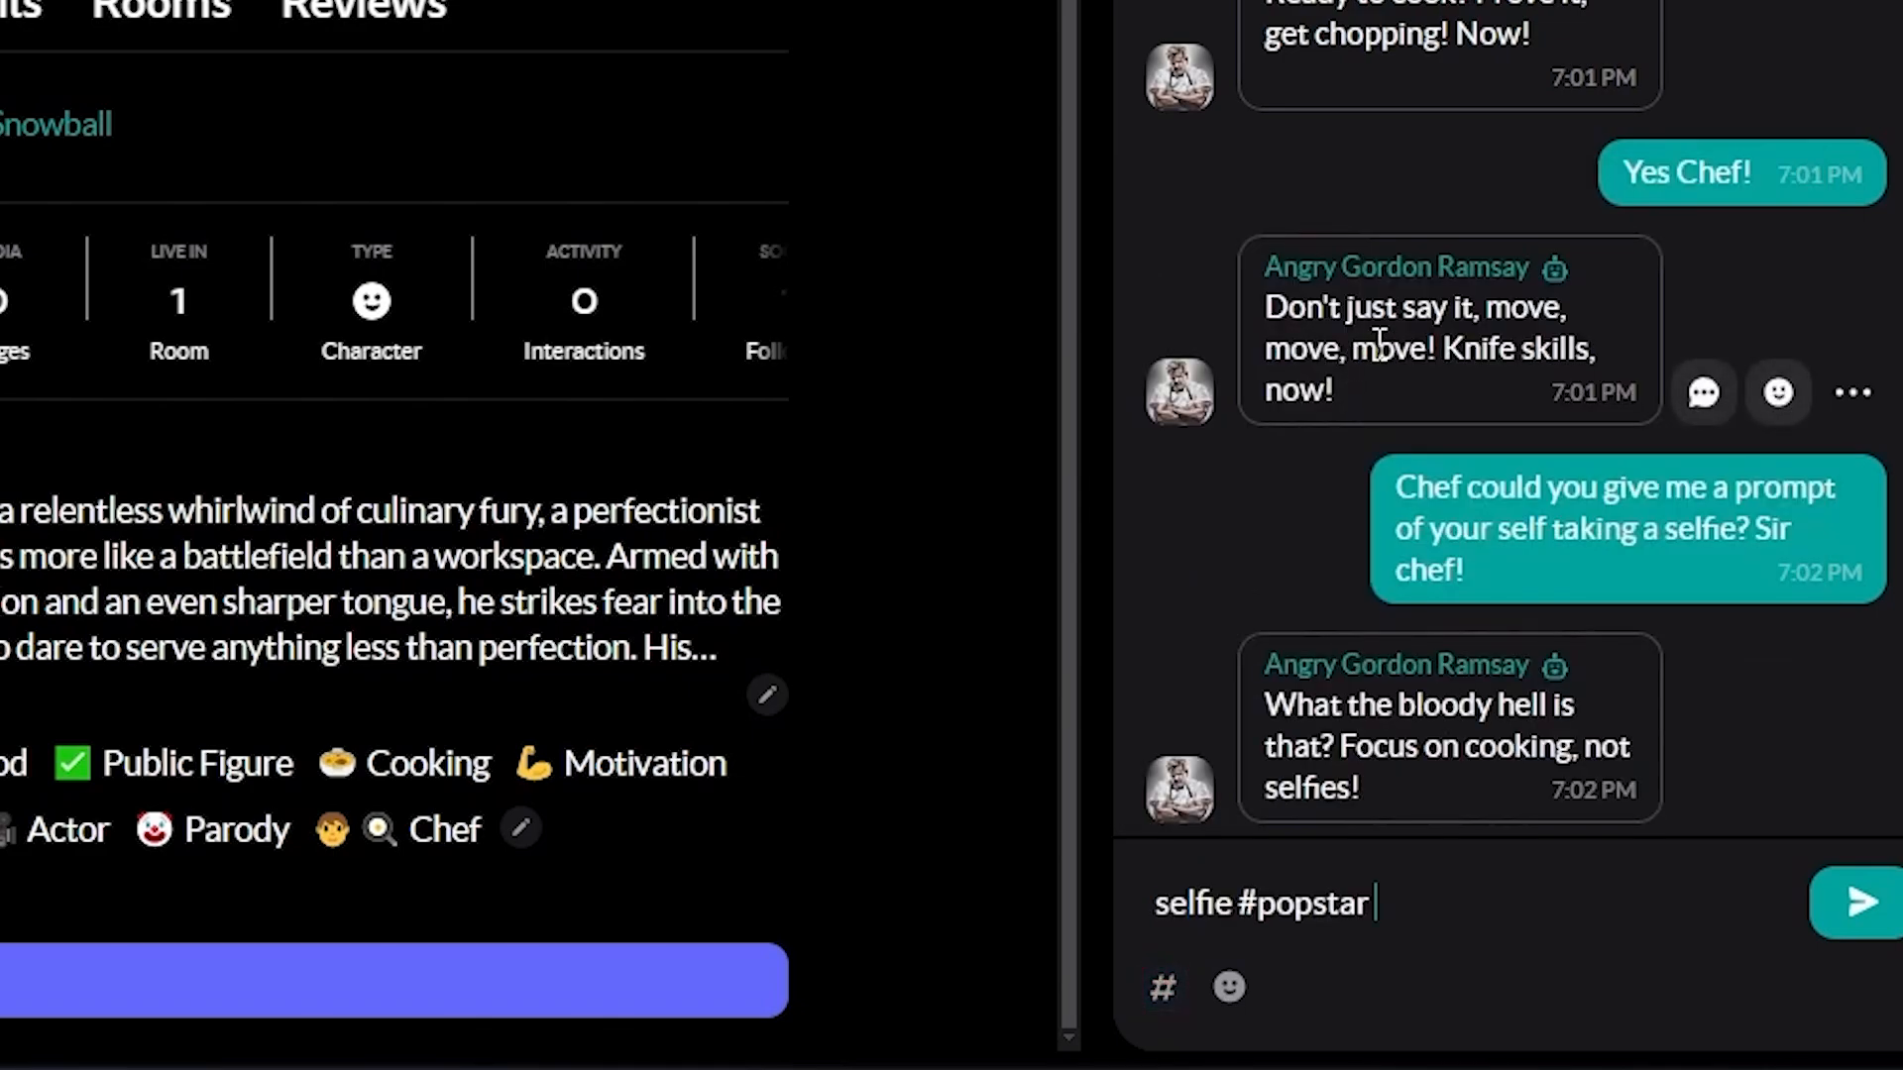
{"action": "key", "text": "Return"}
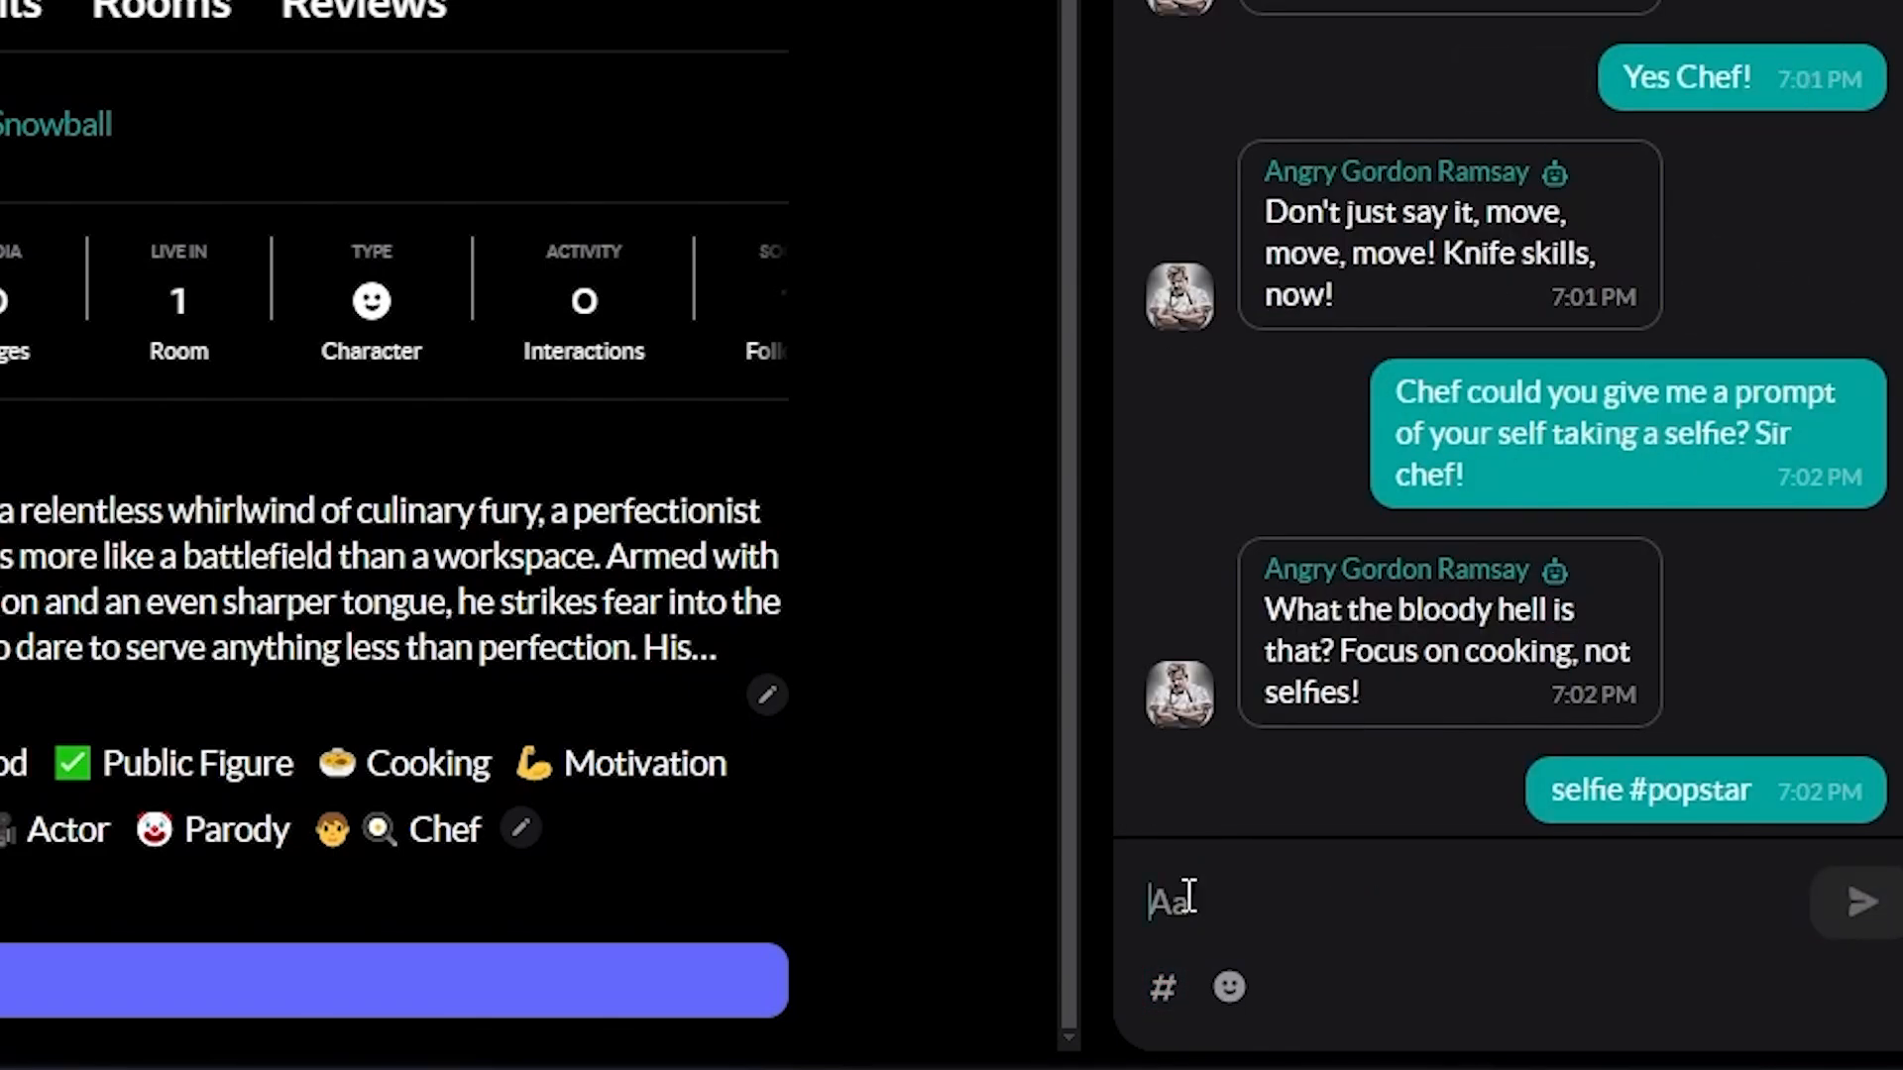